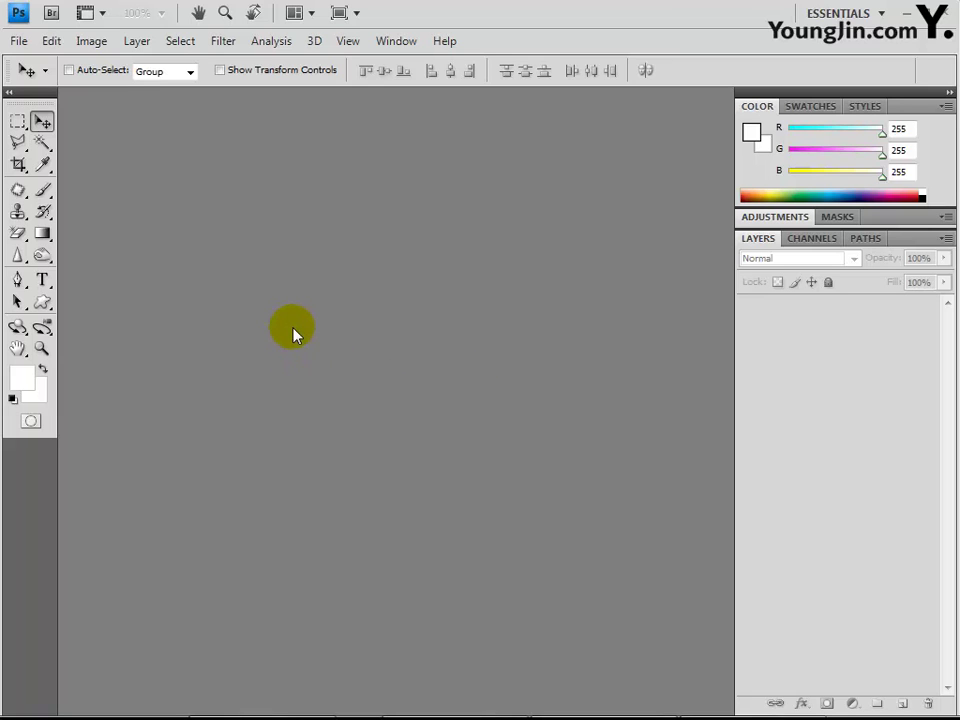
# Step: Open the images 노트.jpg and 주사위.jpg together from the Chapter02 folder
pyautogui.doubleClick(292, 331)
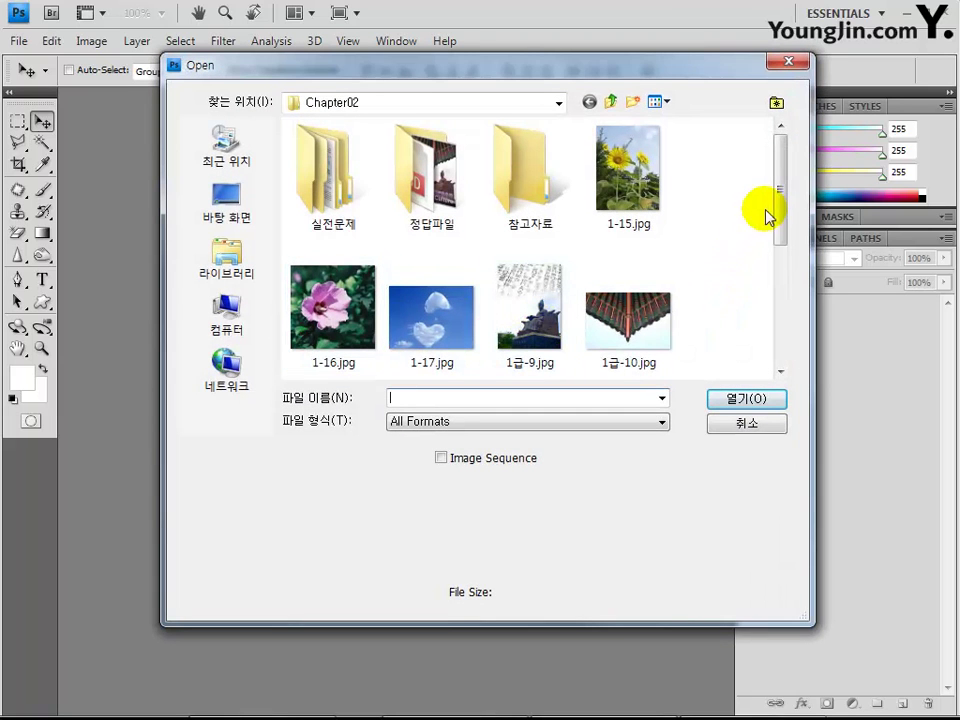
pyautogui.moveTo(782, 207); pyautogui.dragTo(797, 343)
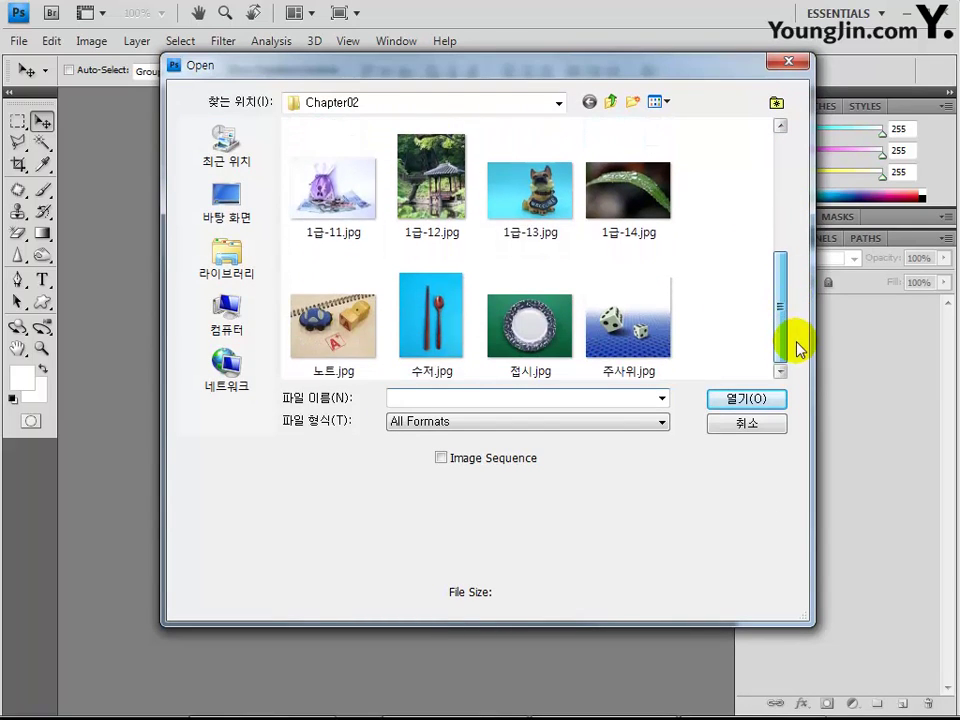
pyautogui.click(339, 350)
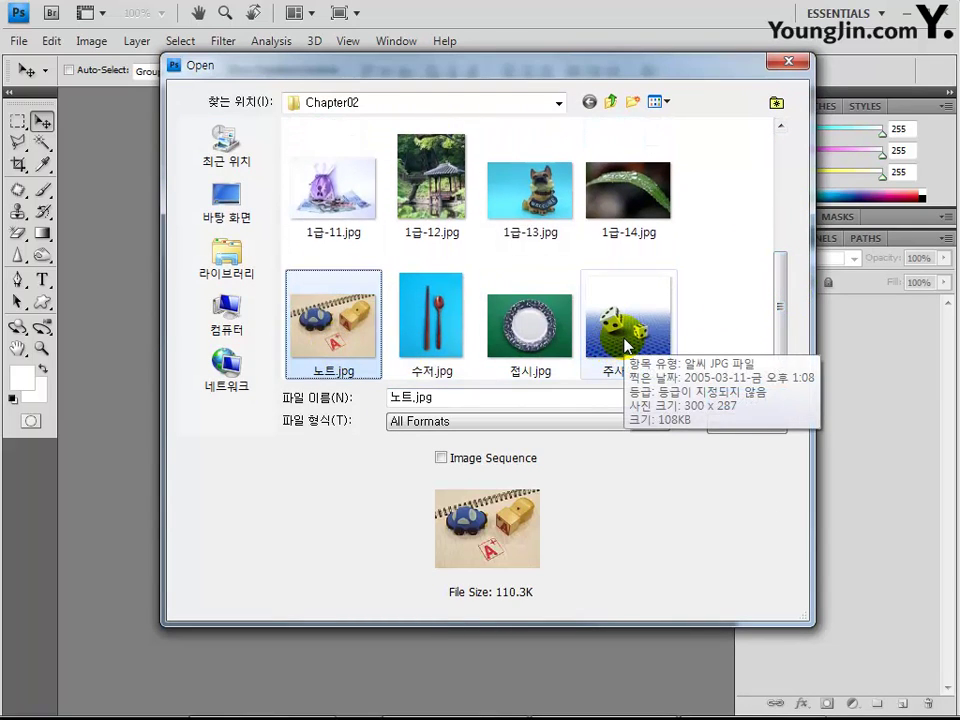
pyautogui.keyDown('ctrl'); pyautogui.click(624, 345); pyautogui.keyUp('ctrl')
pyautogui.click(755, 402)
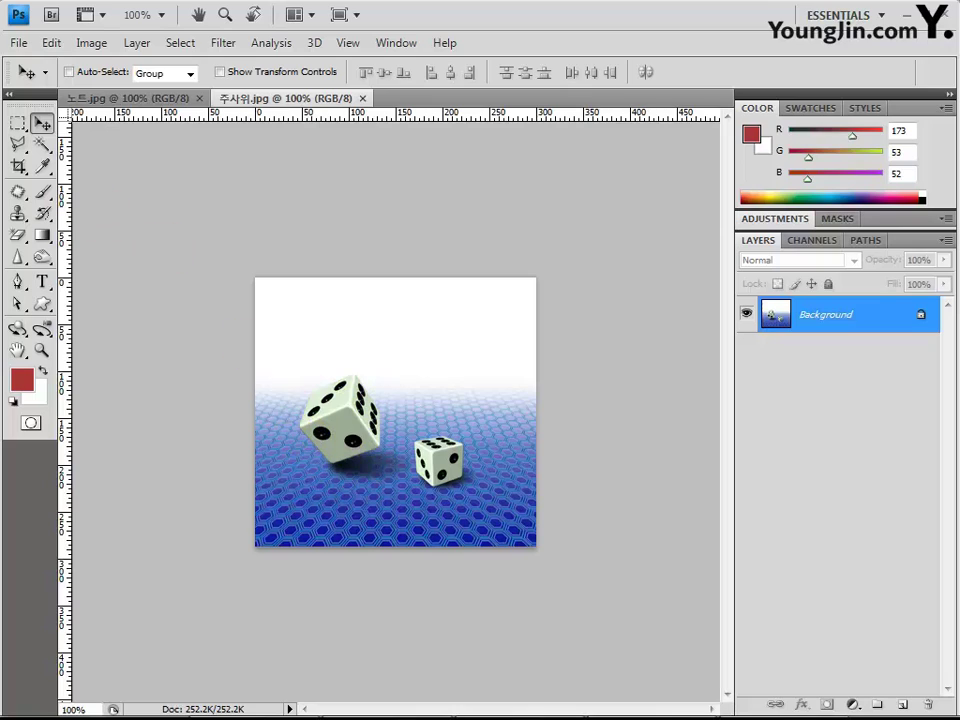
# Step: Trace a closed, straight-edged work path around the larger die in 주사위.jpg with the Pen tool
pyautogui.press('l')
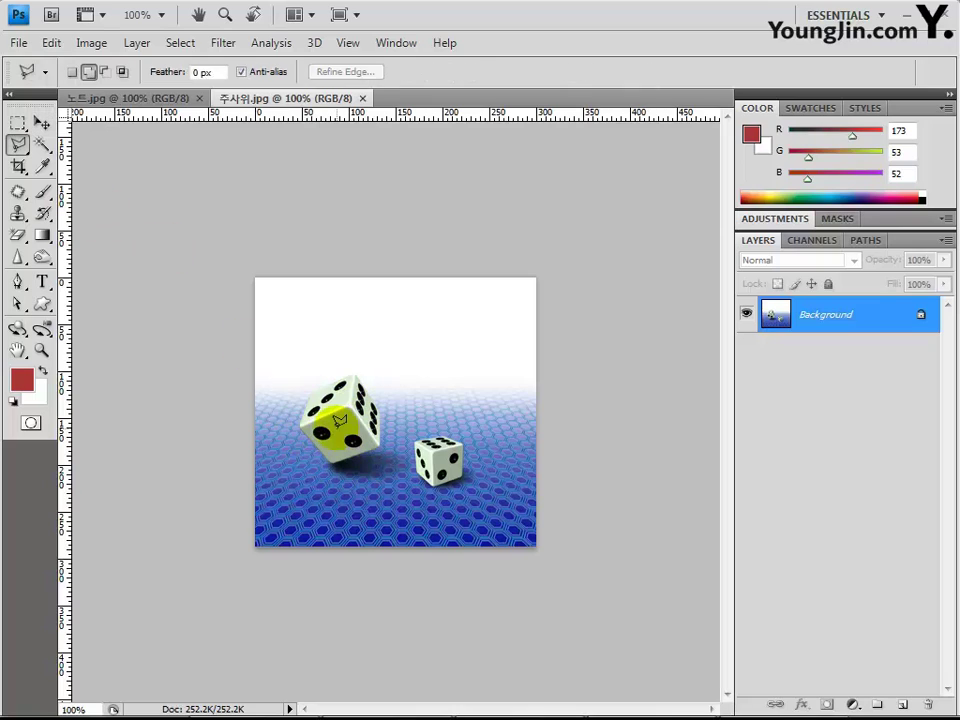
pyautogui.click(18, 284)
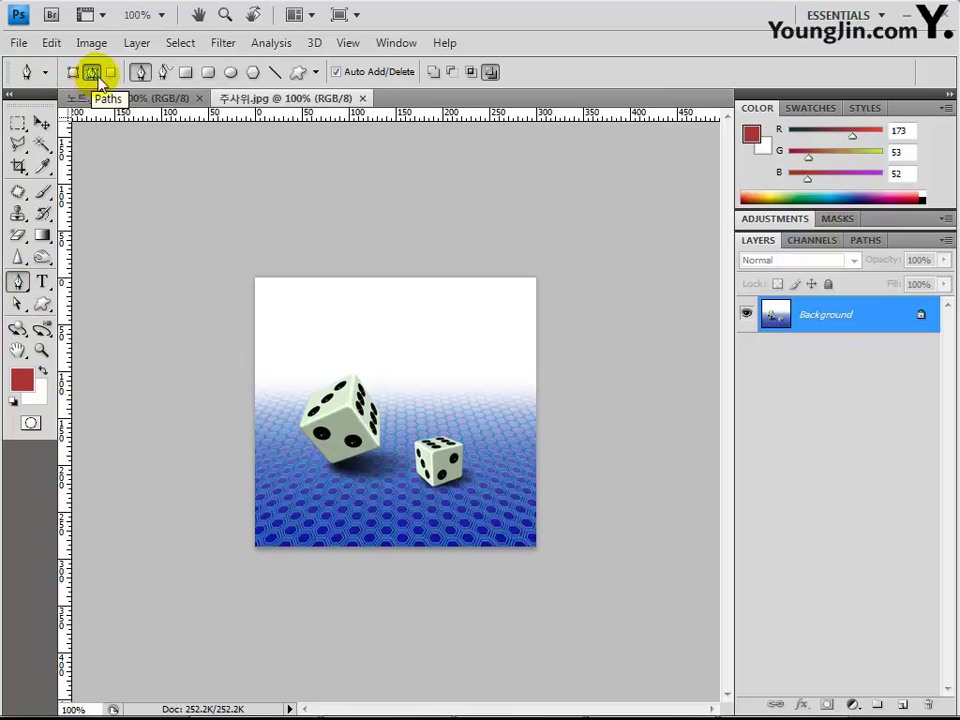
pyautogui.click(303, 440)
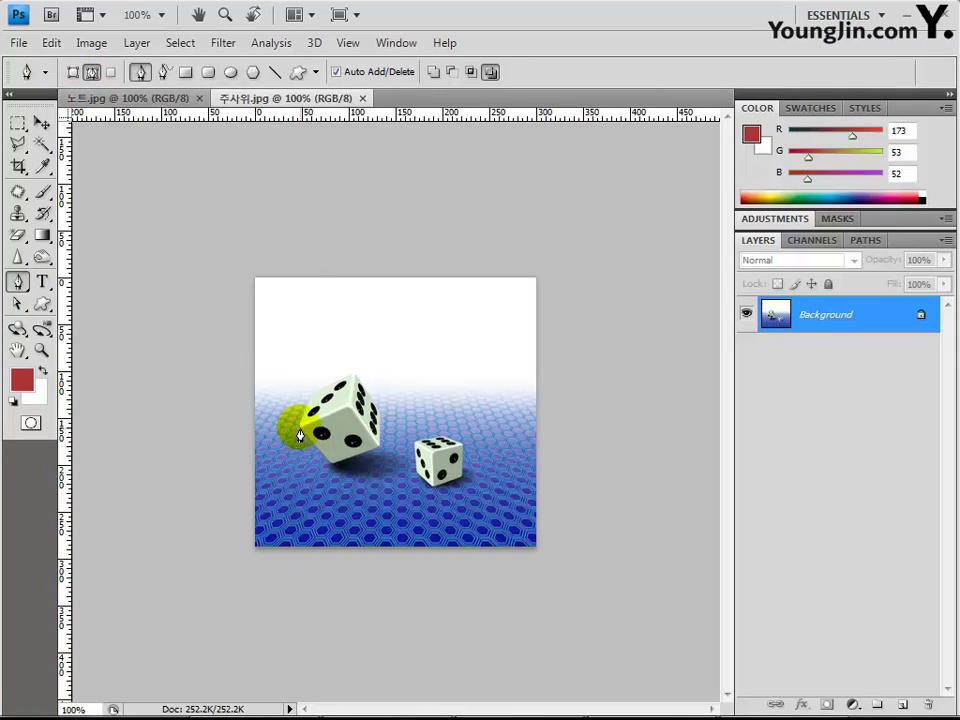
pyautogui.click(300, 424)
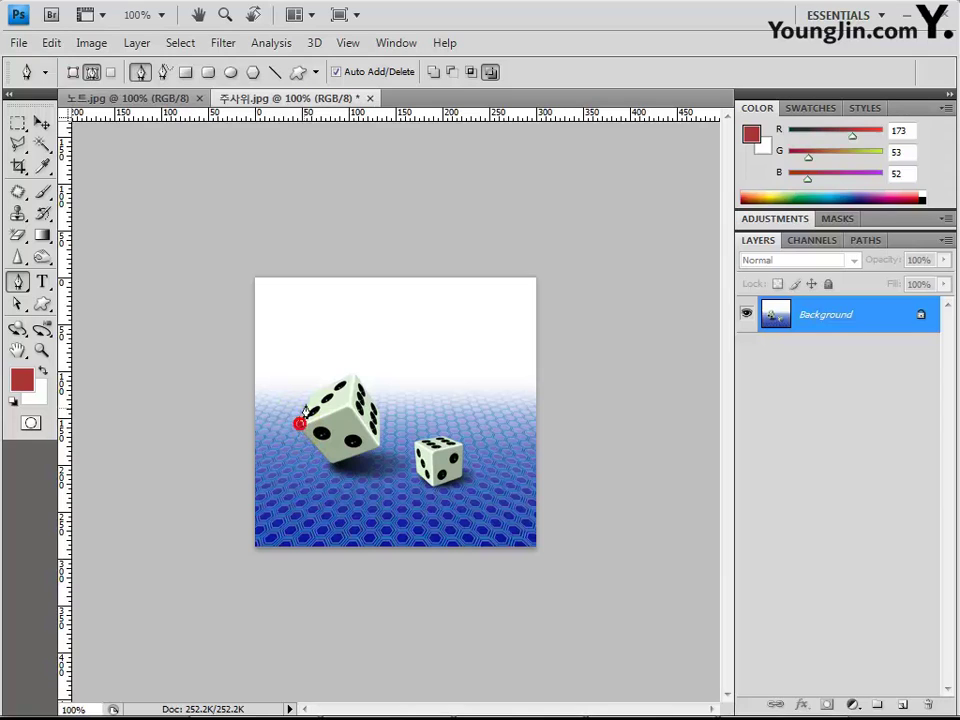
pyautogui.click(310, 393)
pyautogui.click(352, 384)
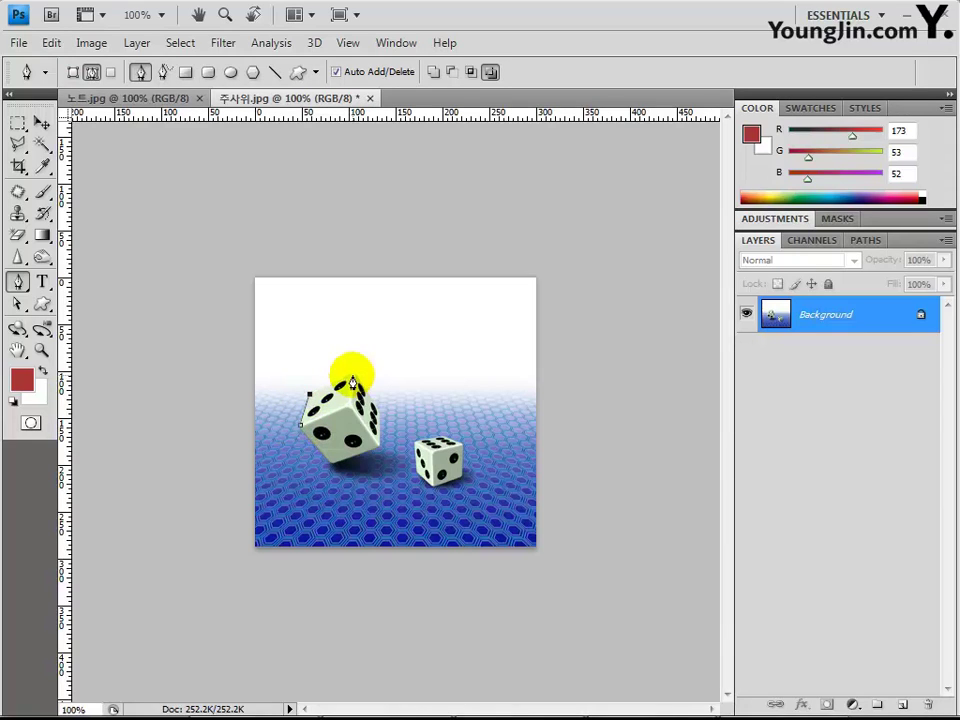
pyautogui.moveTo(354, 373); pyautogui.dragTo(328, 456)
pyautogui.click(378, 445)
pyautogui.click(331, 468)
pyautogui.click(298, 428)
pyautogui.press('Return')
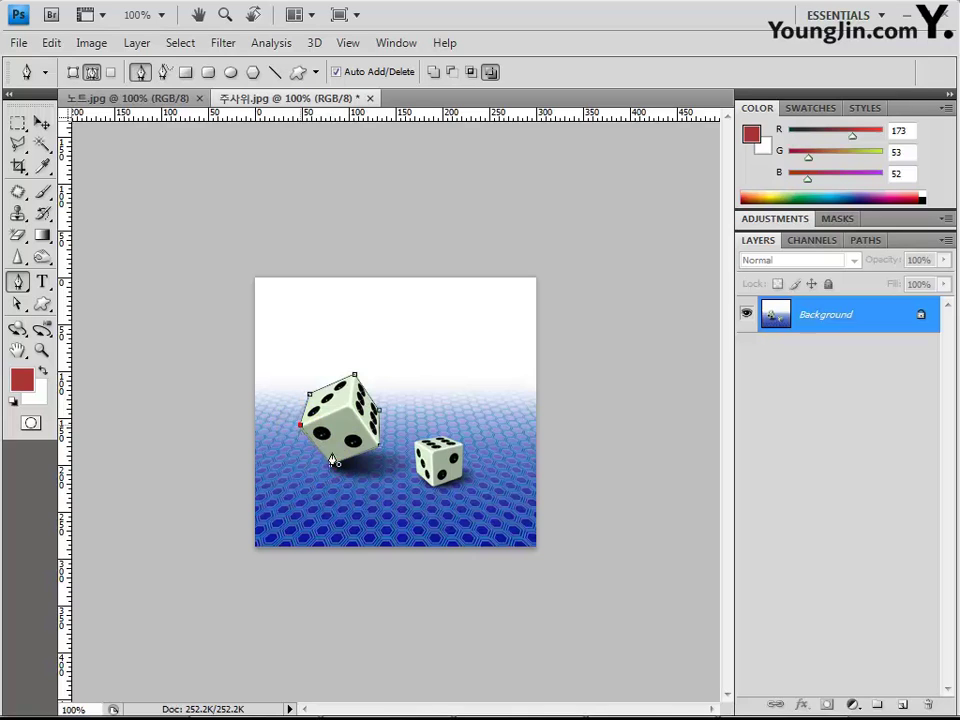
# Step: Load the die's work path as a selection and copy the selected die
pyautogui.click(865, 240)
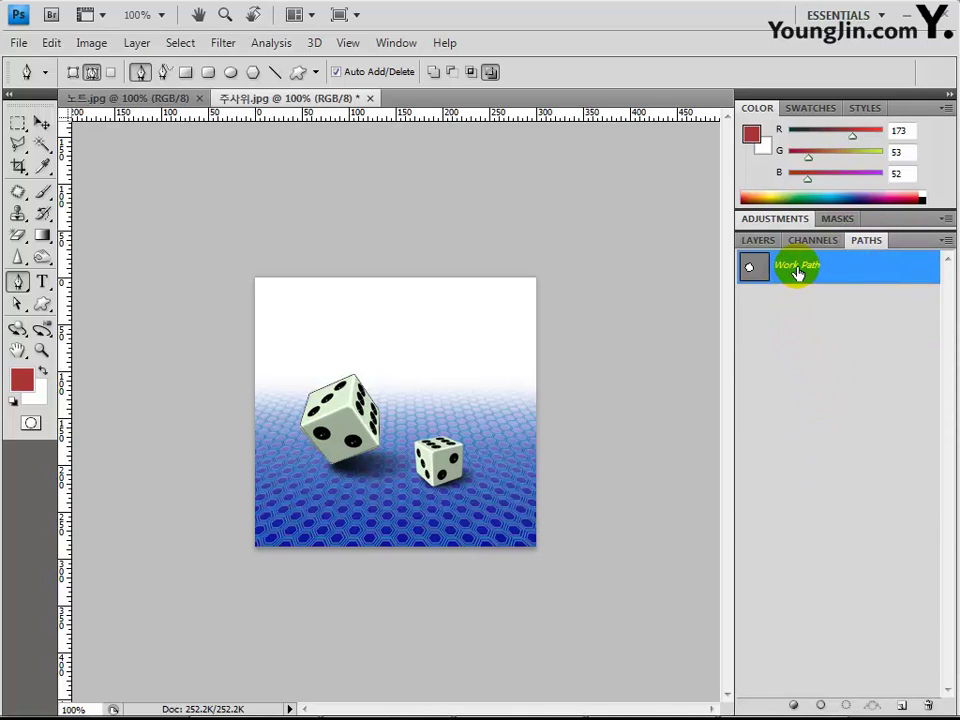
pyautogui.click(845, 706)
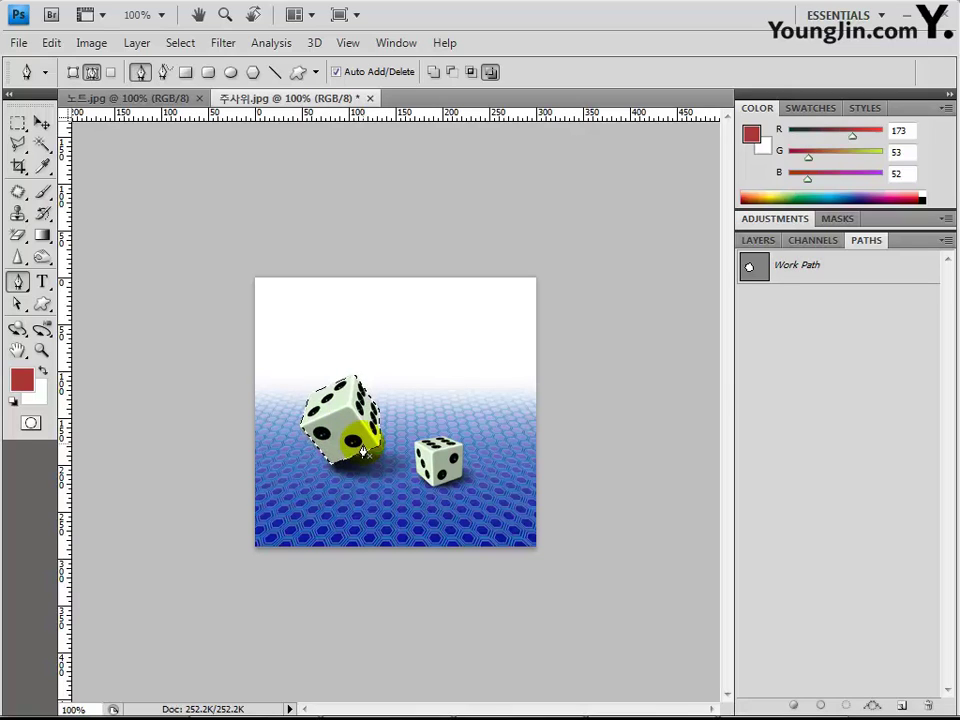
pyautogui.hotkey('ctrl', 'd')
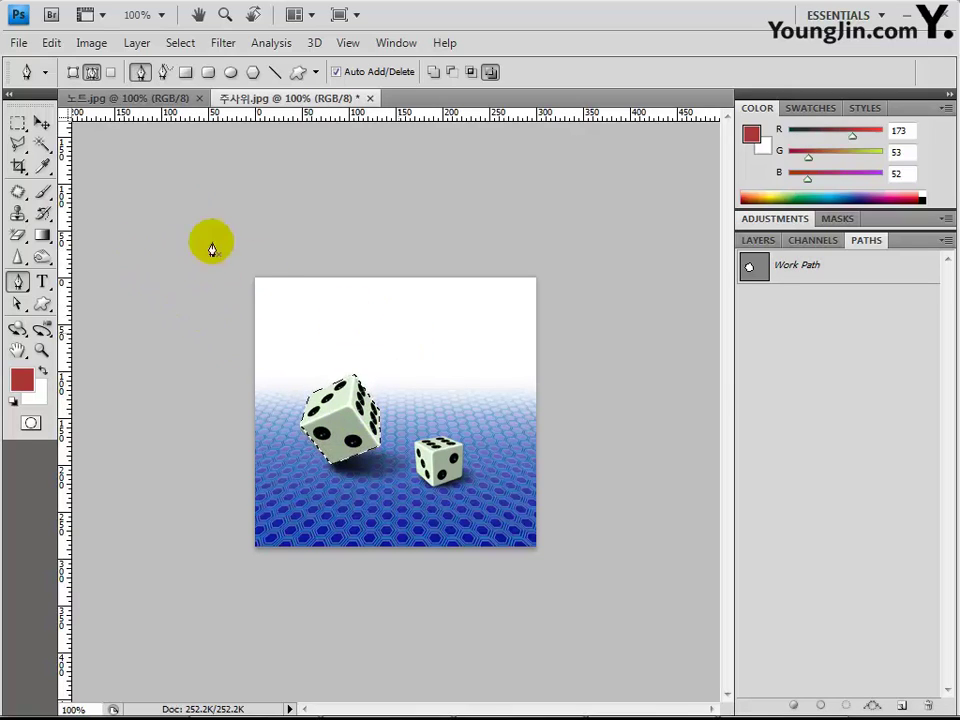
pyautogui.click(50, 43)
pyautogui.click(100, 172)
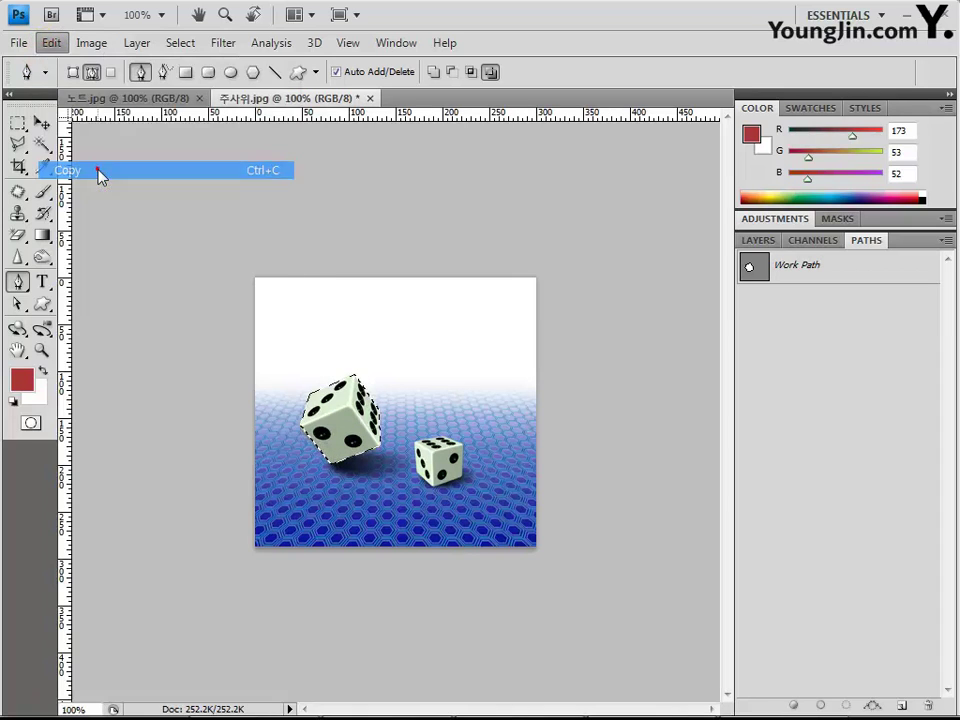
# Step: Paste the die into 노트.jpg and move it below the wooden block, beside the A+ stamp mark
pyautogui.click(124, 100)
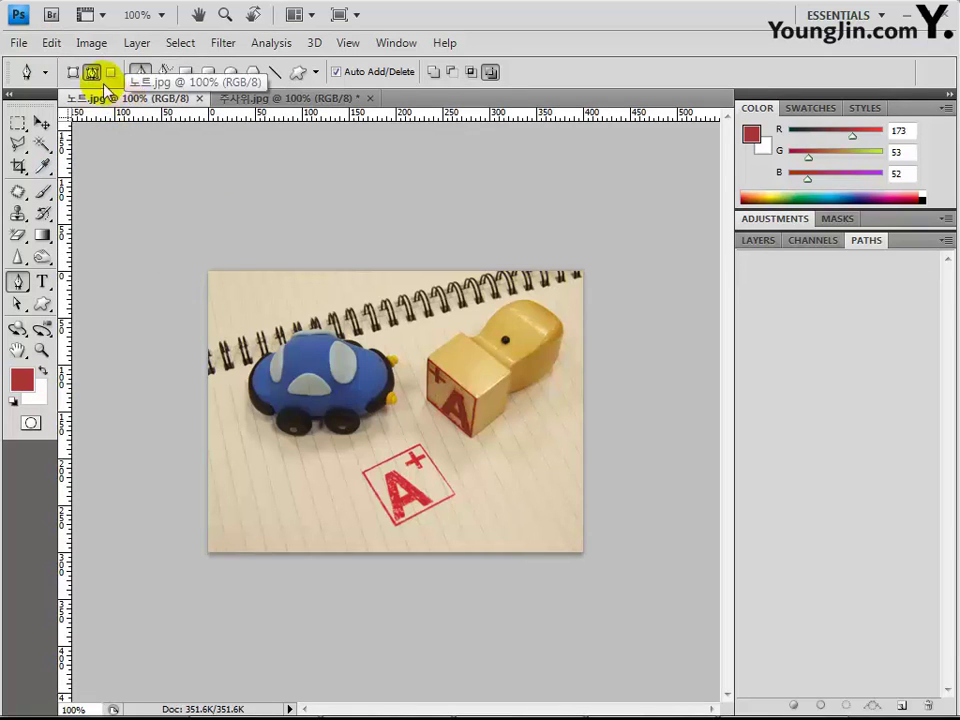
pyautogui.click(52, 43)
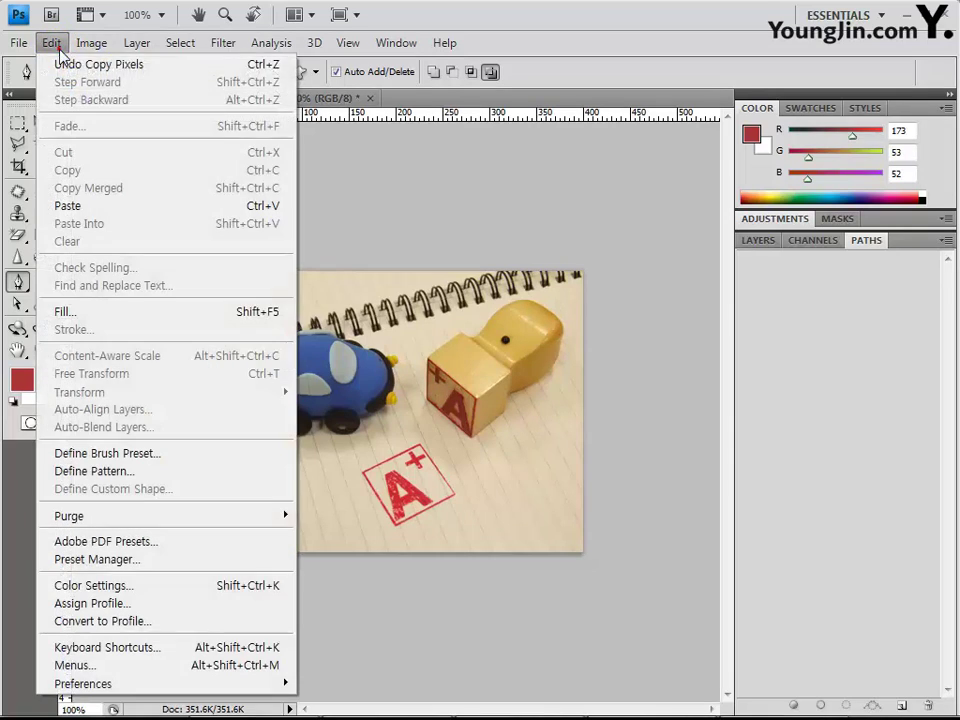
pyautogui.click(276, 213)
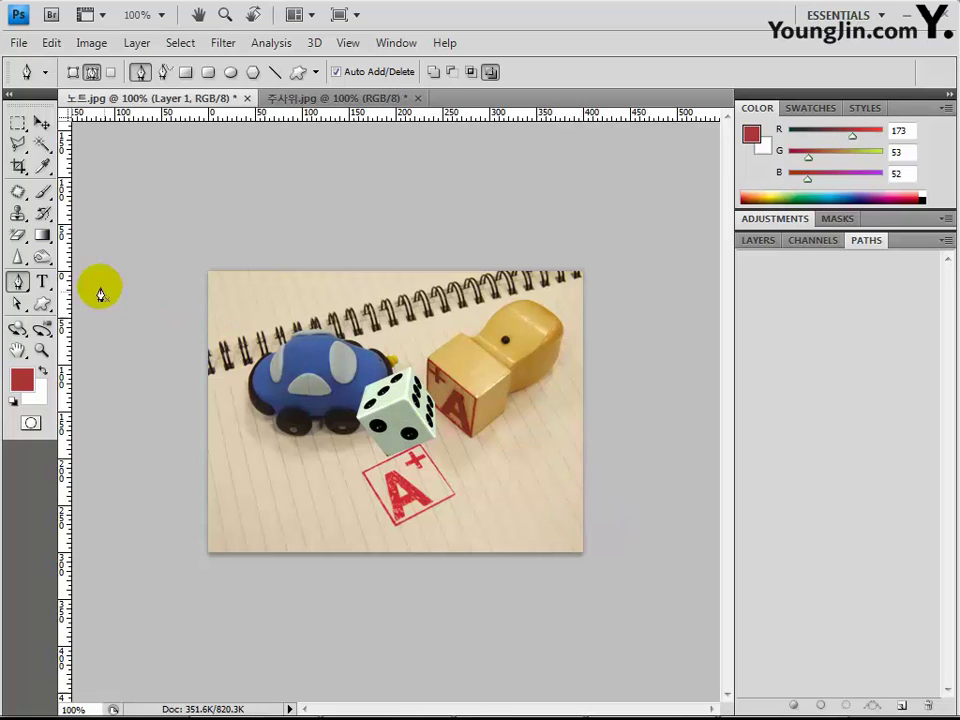
pyautogui.click(42, 122)
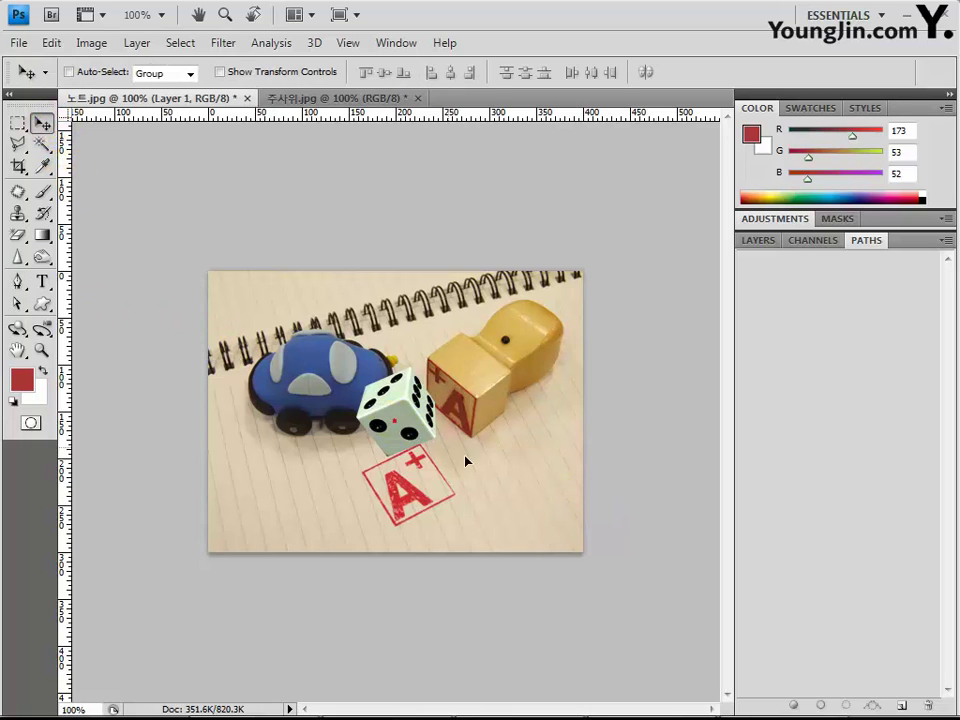
pyautogui.moveTo(400, 420); pyautogui.dragTo(515, 488)
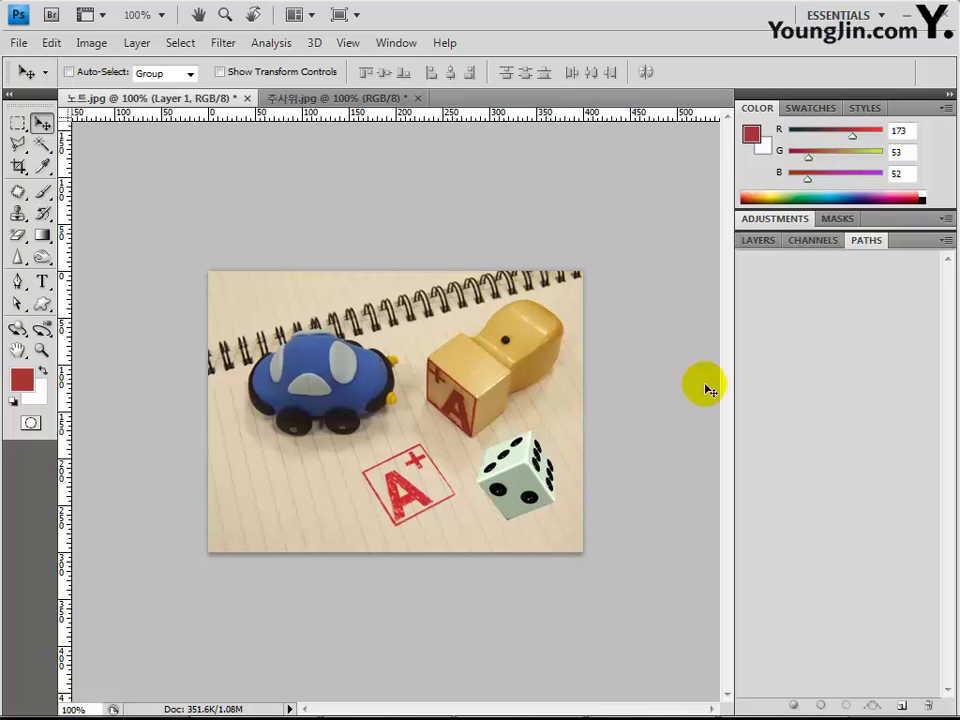
# Step: Add a Hue/Saturation adjustment layer above the pasted die layer
pyautogui.click(765, 244)
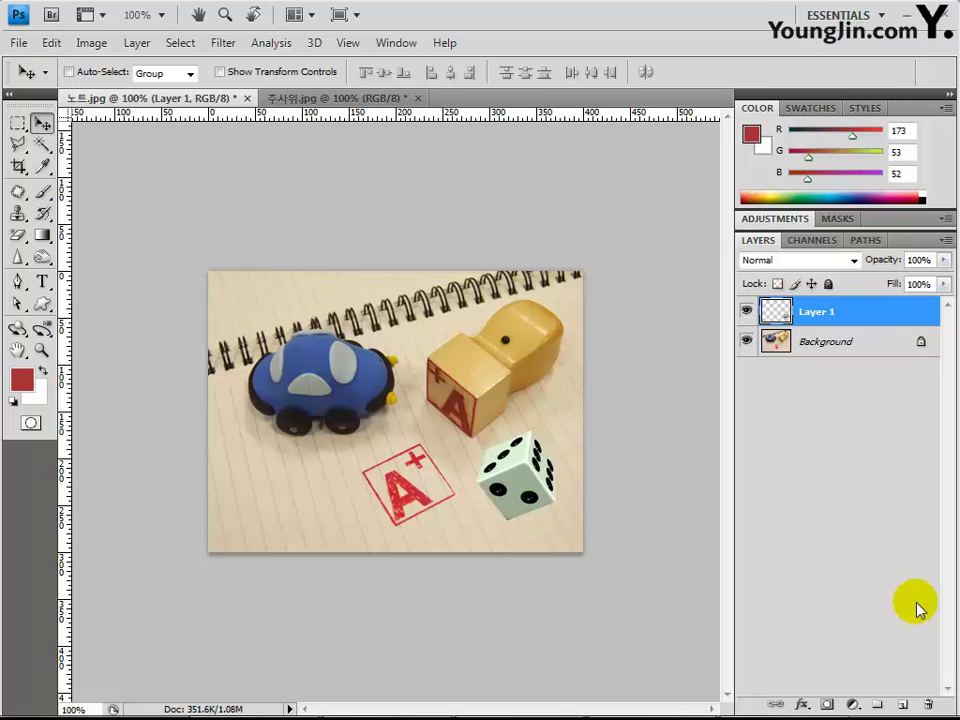
pyautogui.click(853, 705)
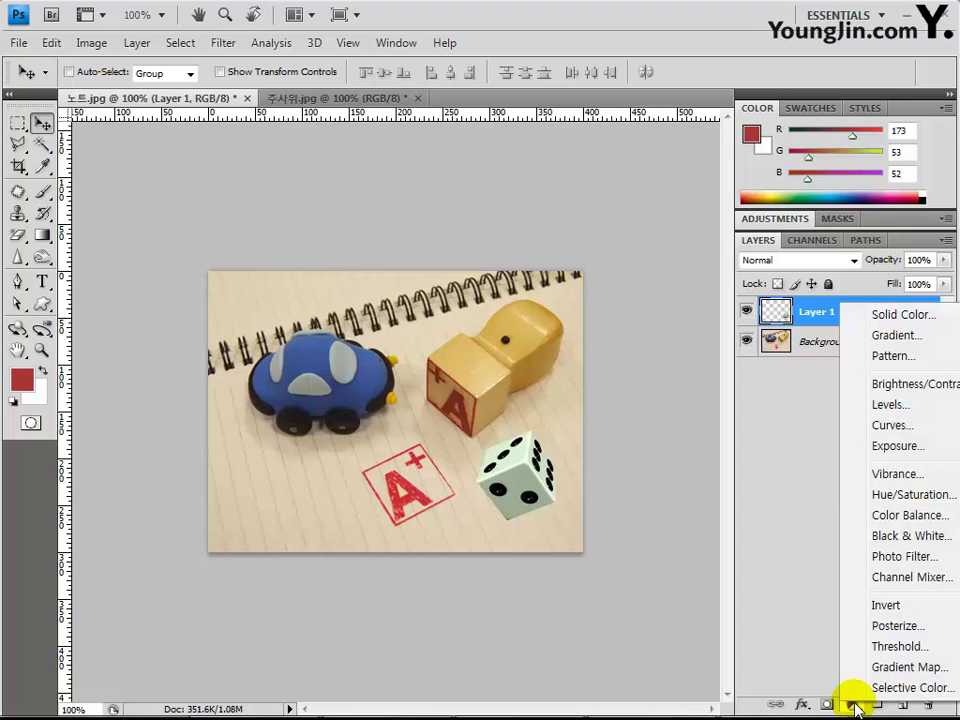
pyautogui.click(910, 498)
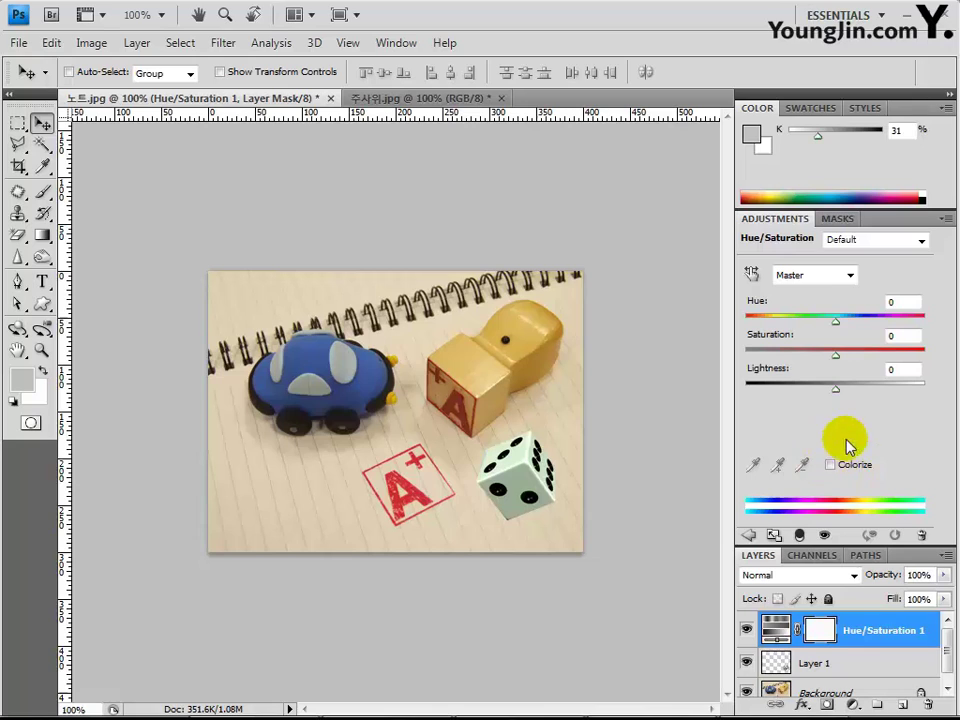
# Step: Turn on Colorize for the adjustment and set the hue to 300 and the saturation to 80
pyautogui.click(831, 467)
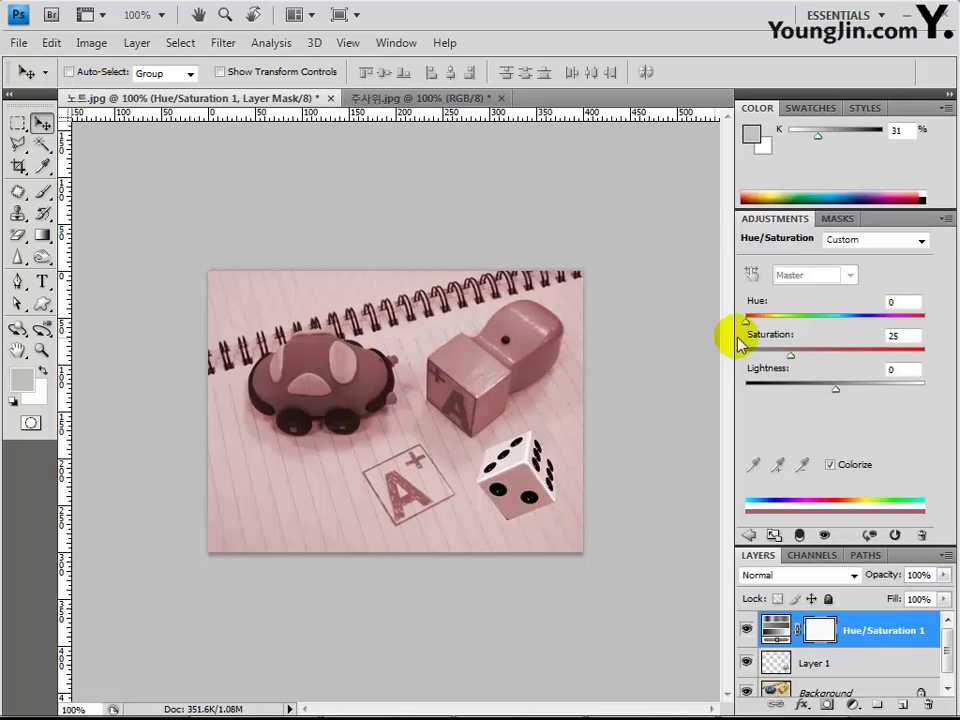
pyautogui.doubleClick(893, 303)
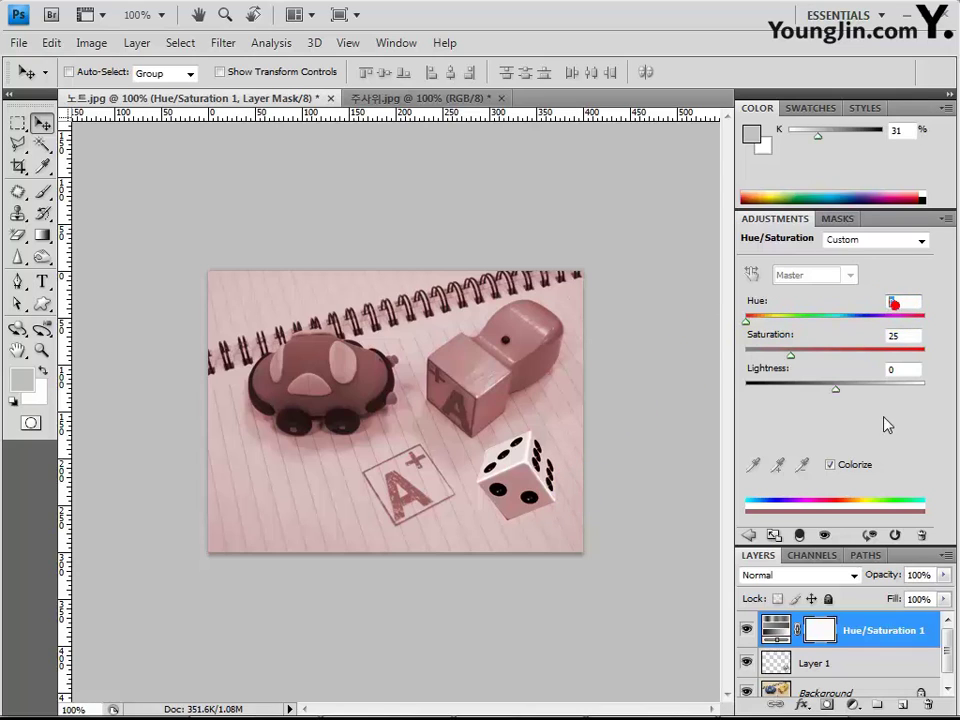
pyautogui.write('300')
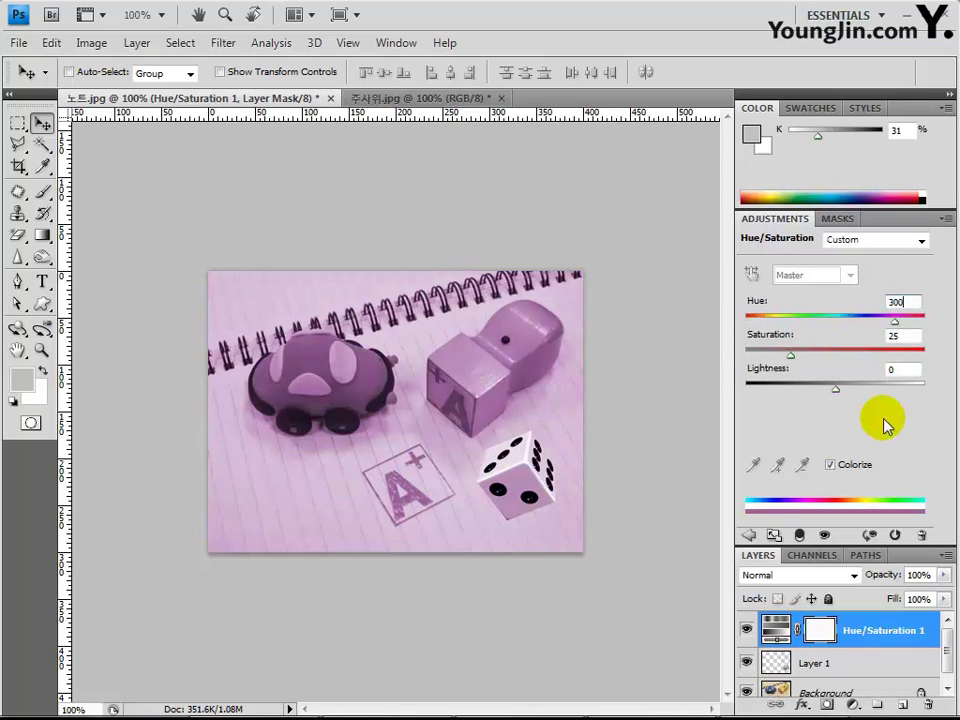
pyautogui.click(894, 336)
pyautogui.write('80')
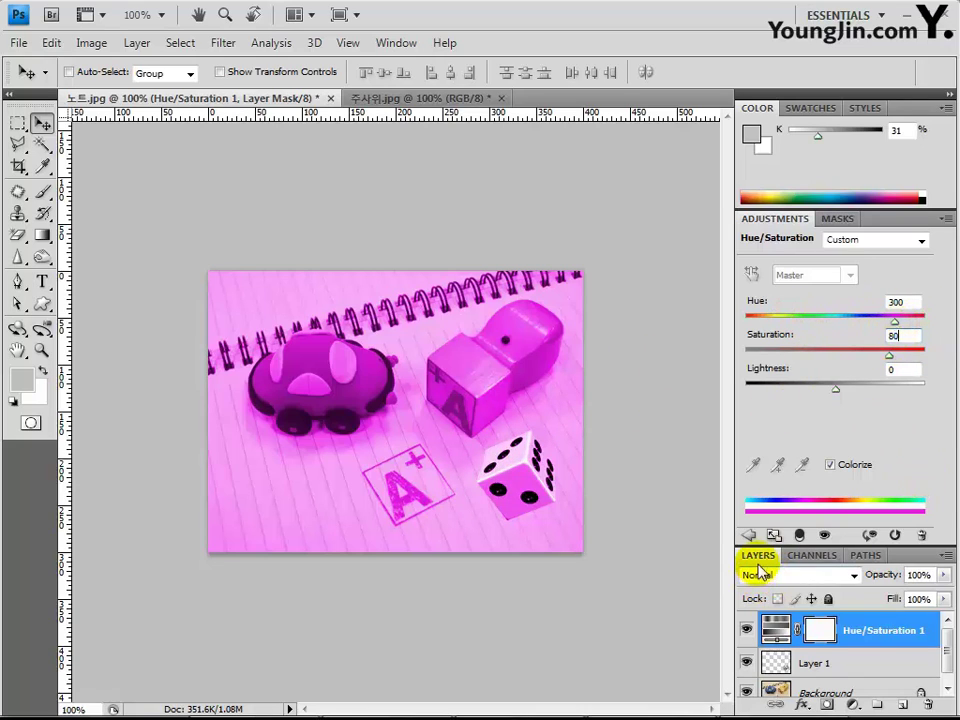
pyautogui.doubleClick(788, 218)
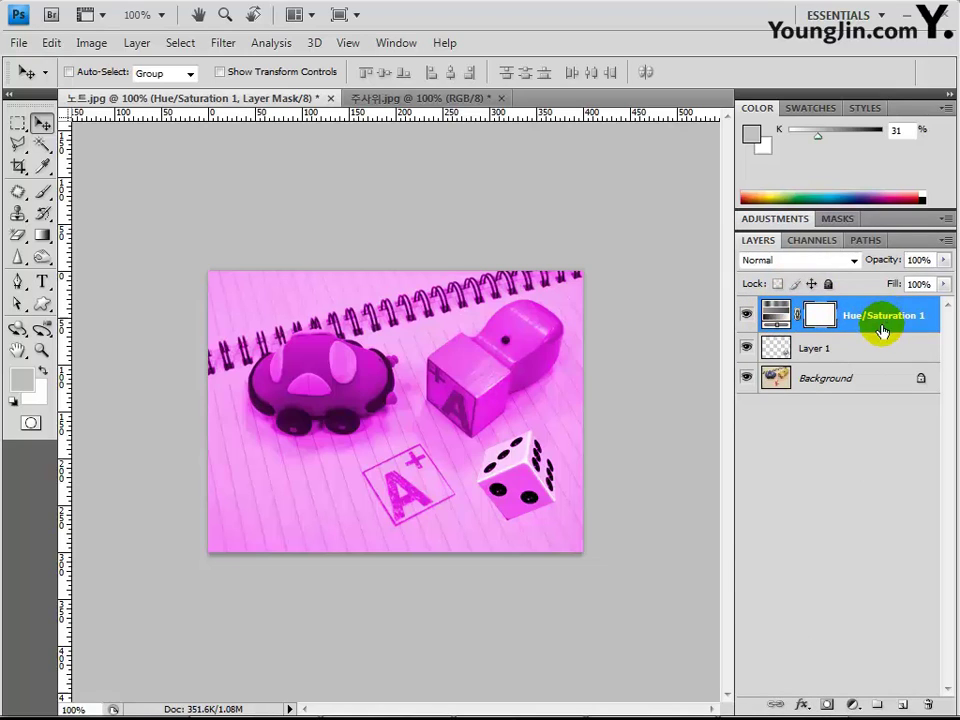
# Step: Reopen the Hue/Saturation layer's settings to review them, and collapse them again
pyautogui.click(779, 322)
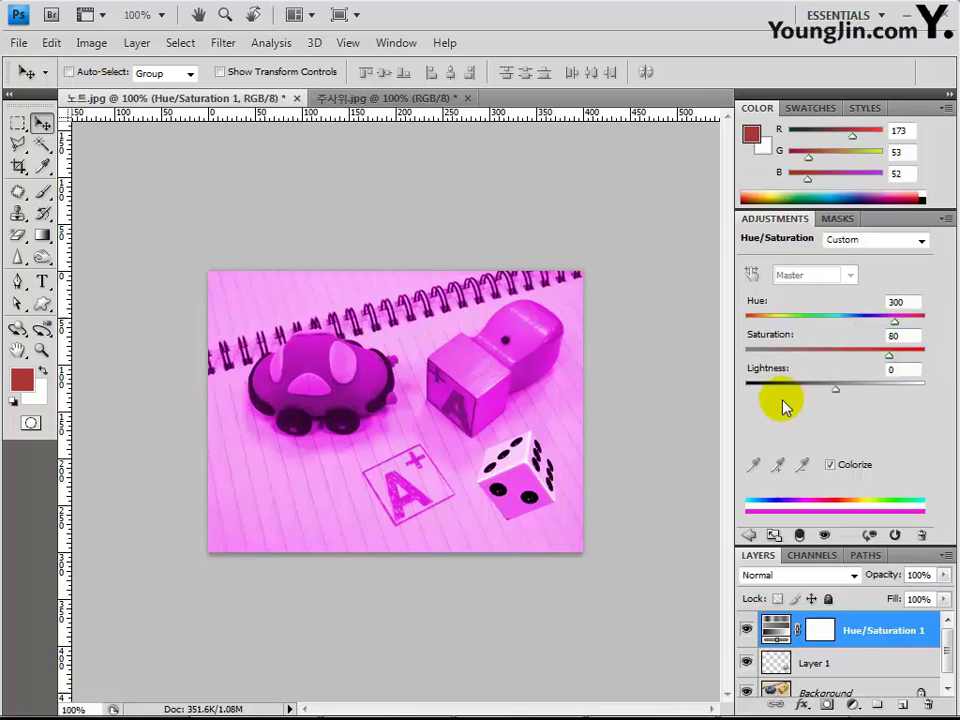
pyautogui.doubleClick(776, 218)
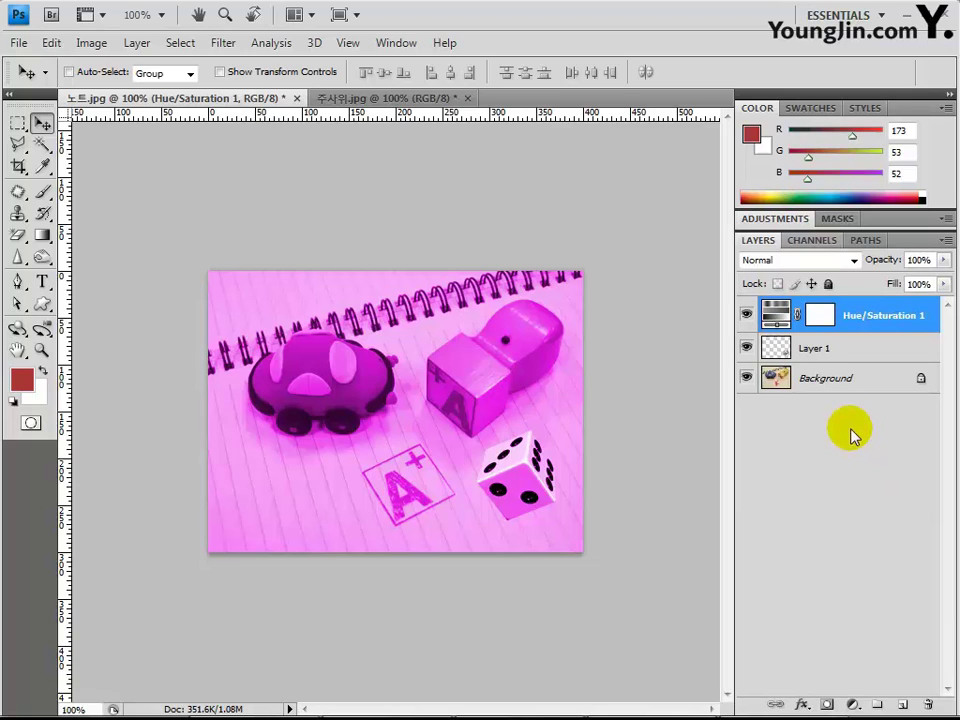
pyautogui.moveTo(499, 499); pyautogui.dragTo(545, 512)
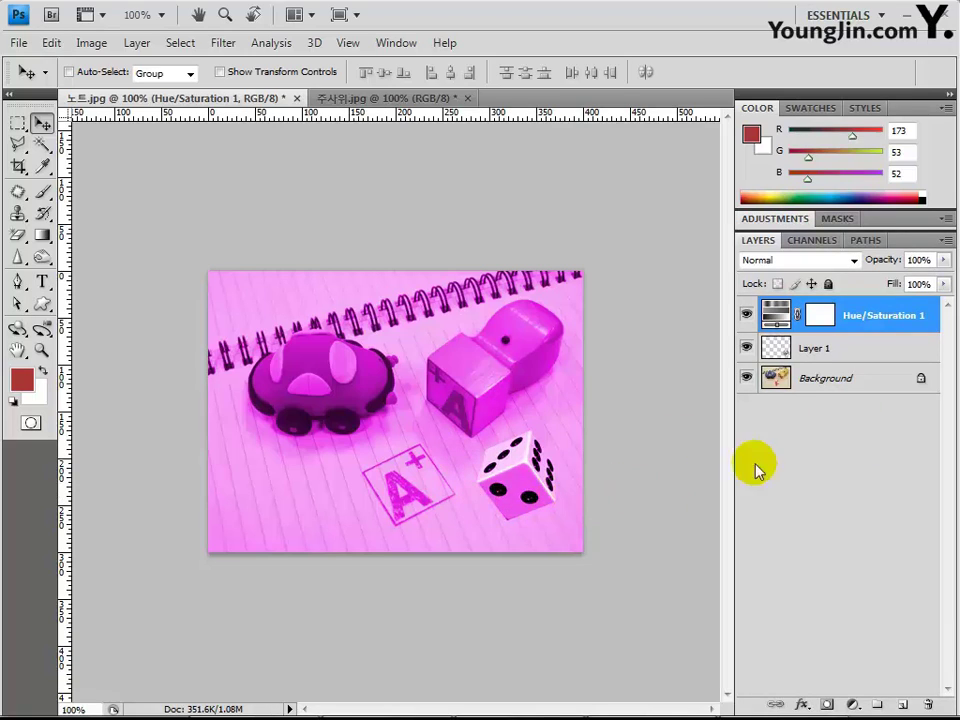
# Step: Clip the Hue/Saturation adjustment to the die layer so it affects only the die, and select Layer 1
pyautogui.keyDown('alt'); pyautogui.click(865, 337); pyautogui.keyUp('alt')
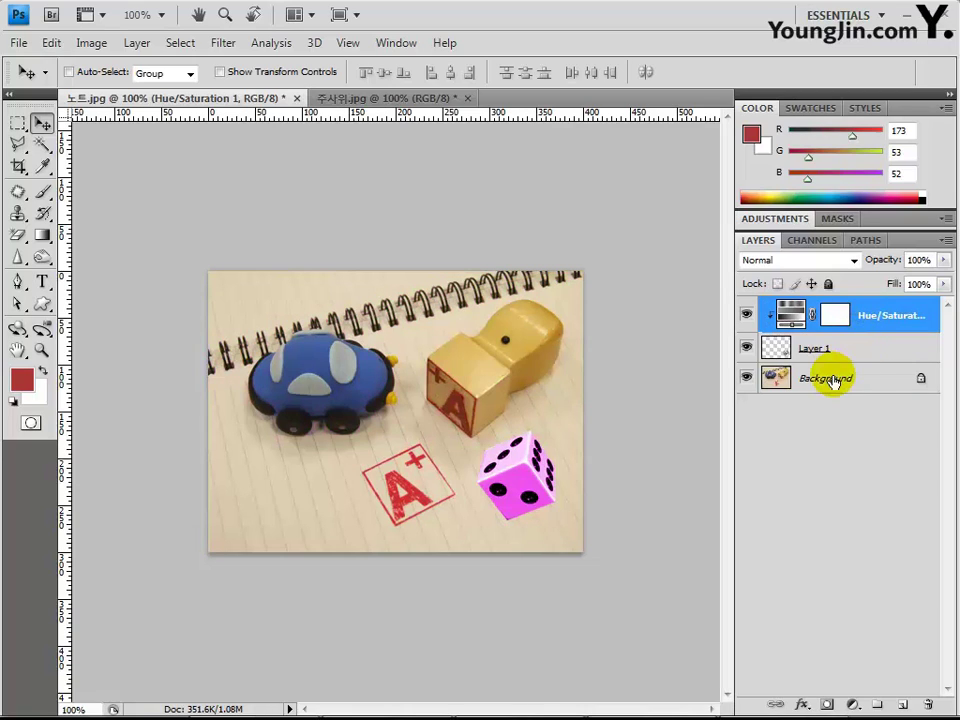
pyautogui.click(857, 379)
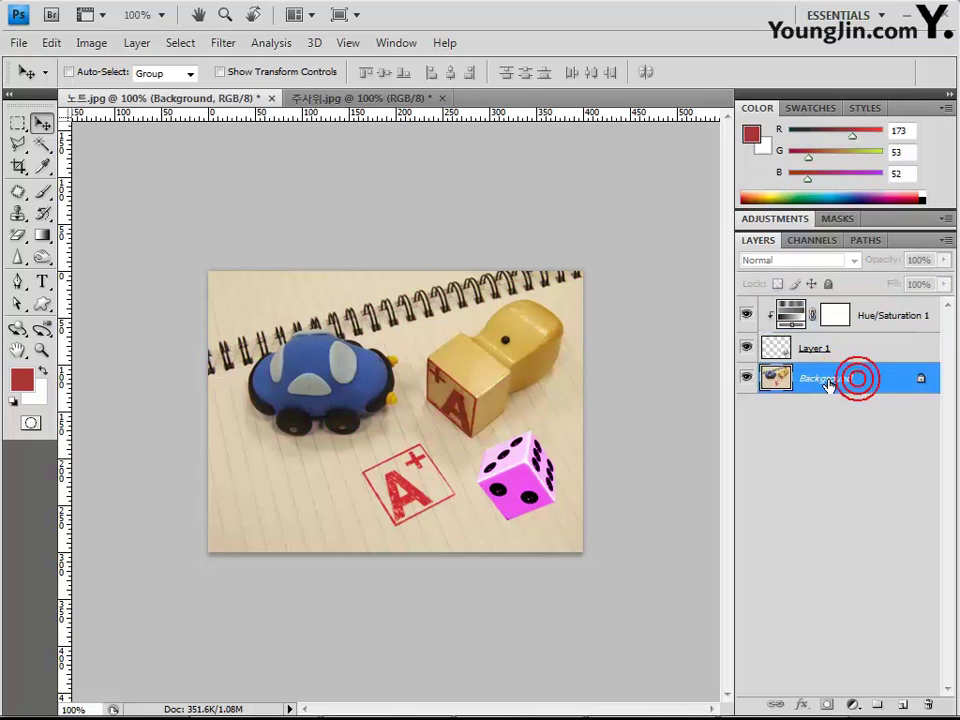
pyautogui.click(828, 350)
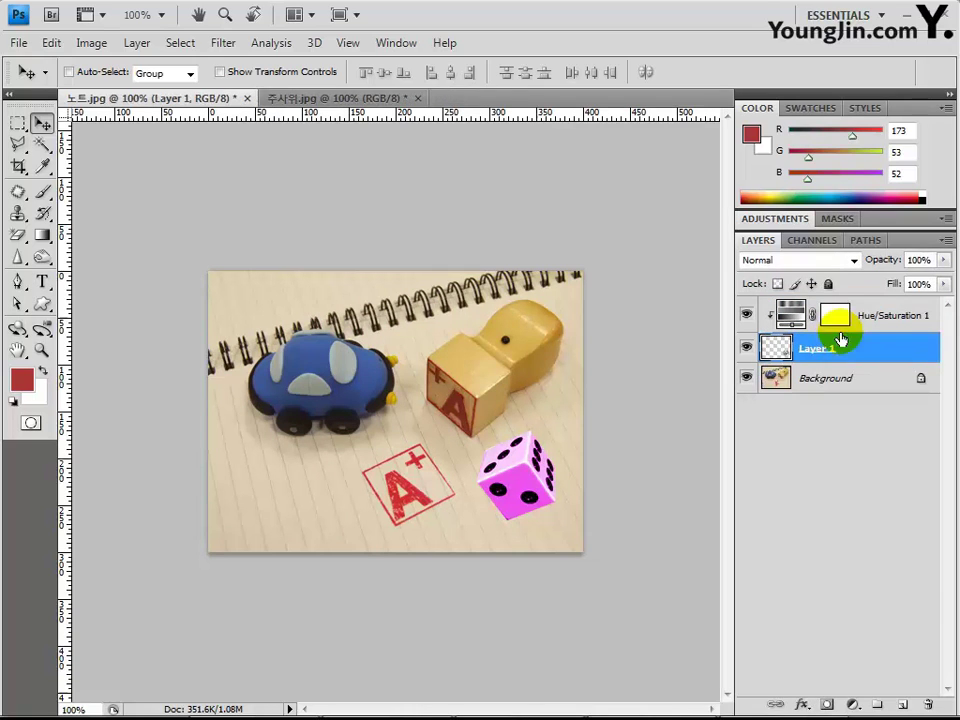
pyautogui.click(870, 320)
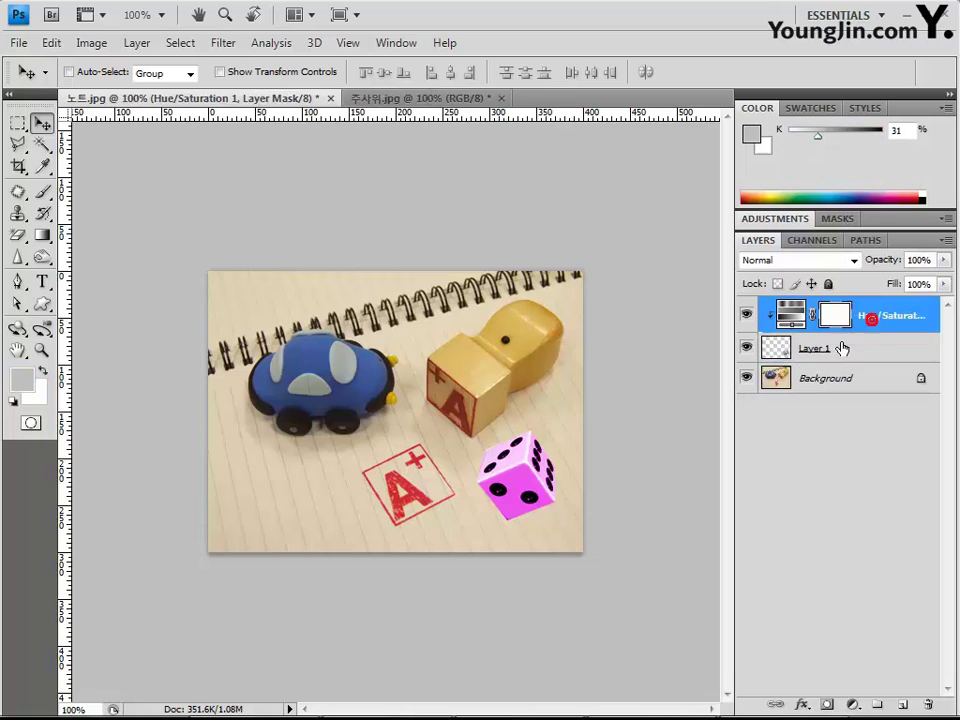
pyautogui.click(838, 347)
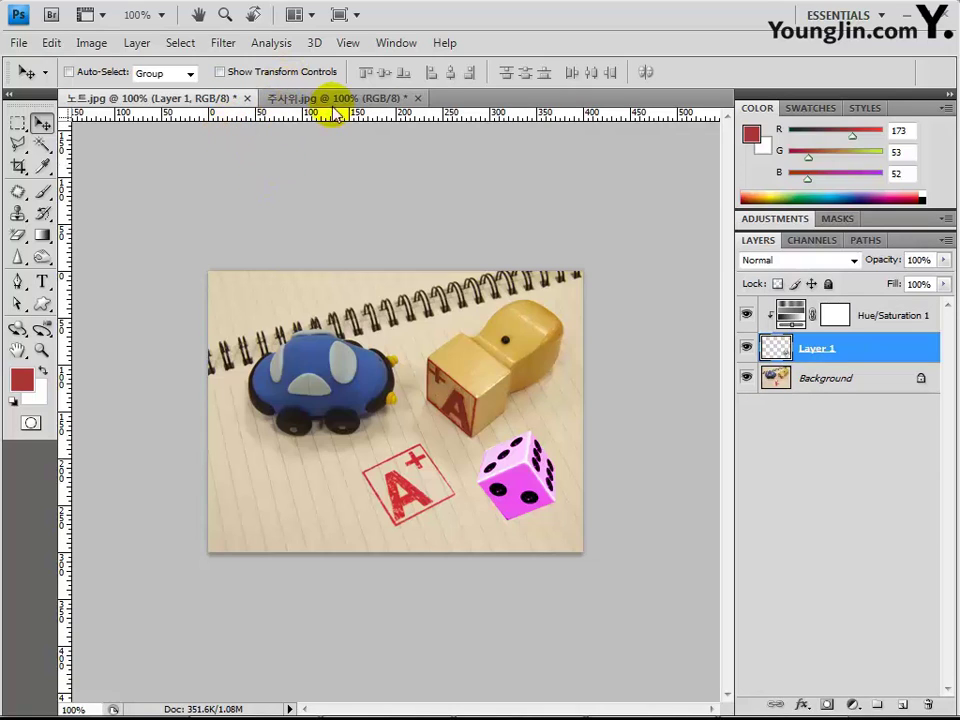
# Step: Close both open images, 노트.jpg and 주사위.jpg, without saving their changes
pyautogui.click(246, 98)
pyautogui.click(432, 255)
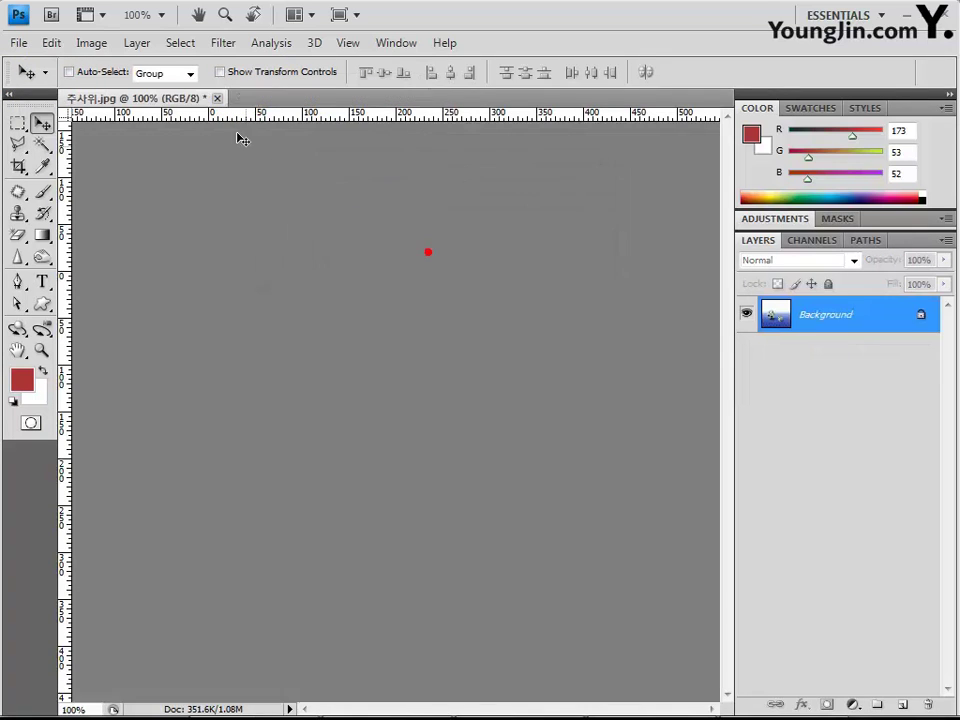
pyautogui.click(216, 98)
pyautogui.click(420, 253)
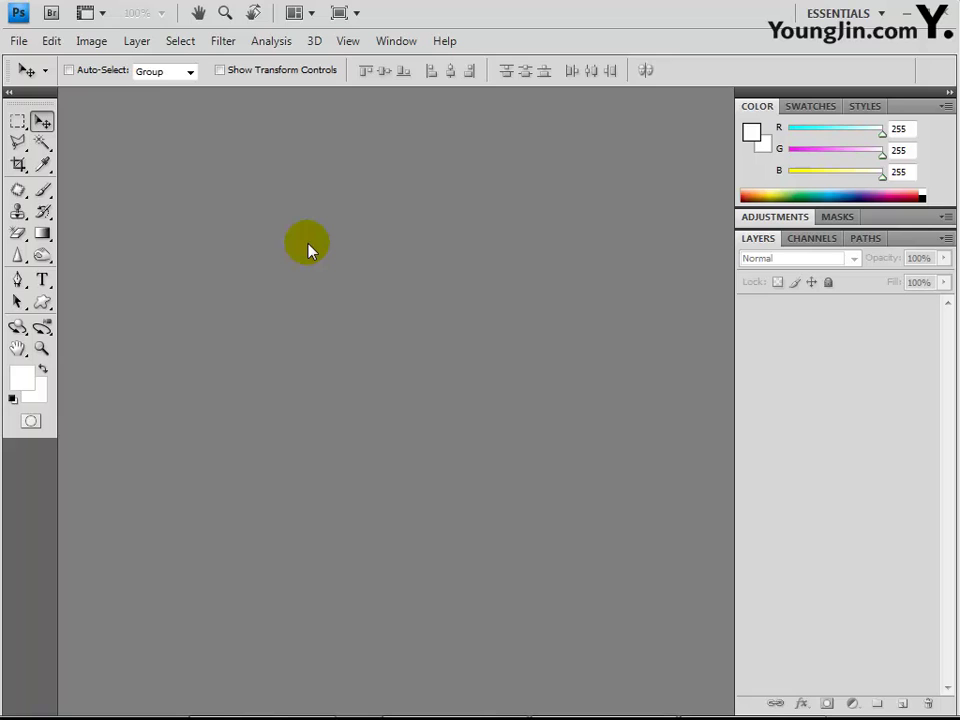
# Step: Open 수저.jpg and 접시.jpg together from the Chapter02 folder
pyautogui.doubleClick(307, 250)
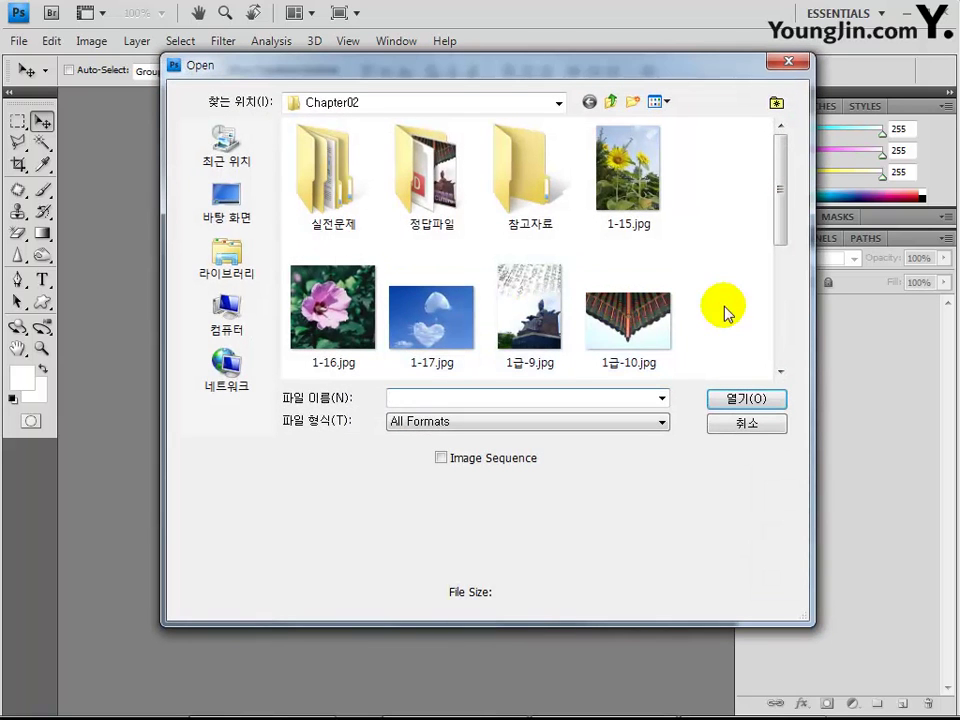
pyautogui.scroll(-4, 700, 300)
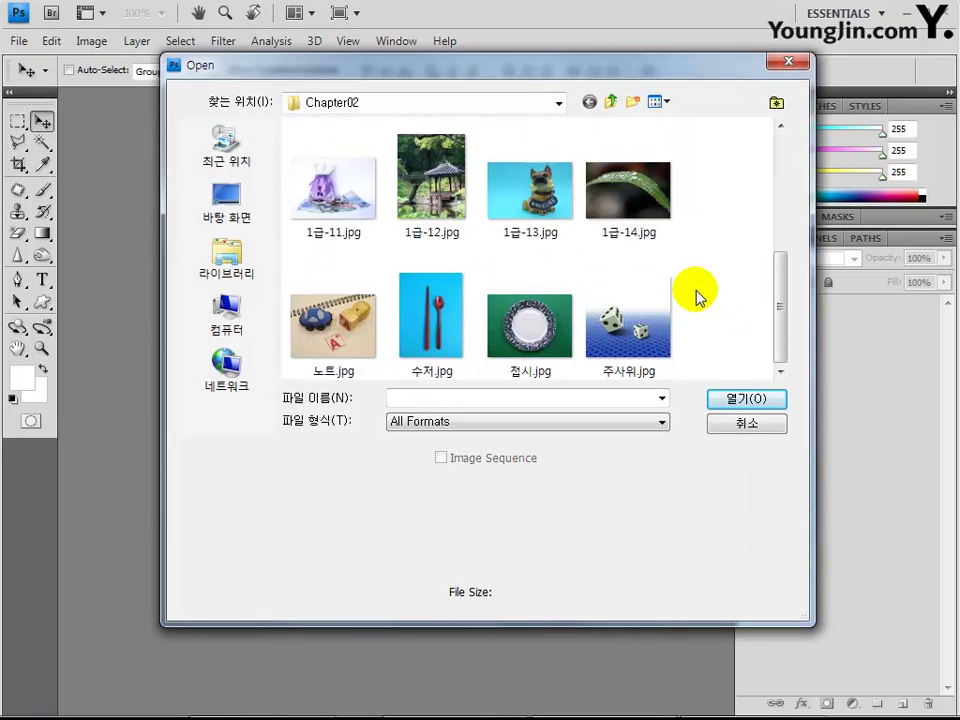
pyautogui.click(455, 345)
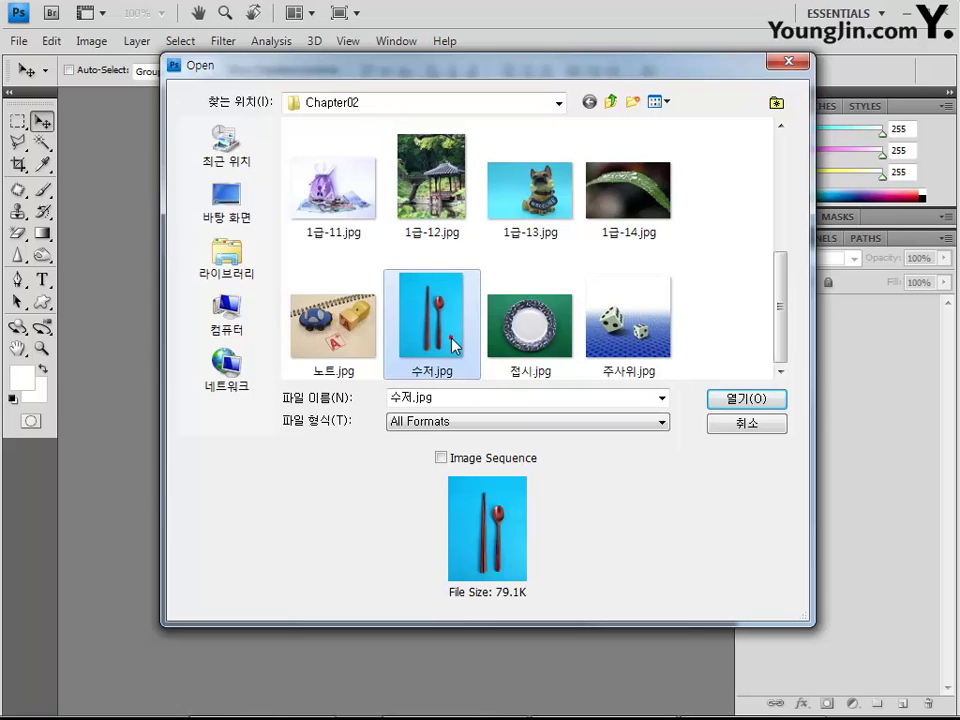
pyautogui.keyDown('ctrl'); pyautogui.click(543, 345); pyautogui.keyUp('ctrl')
pyautogui.click(750, 402)
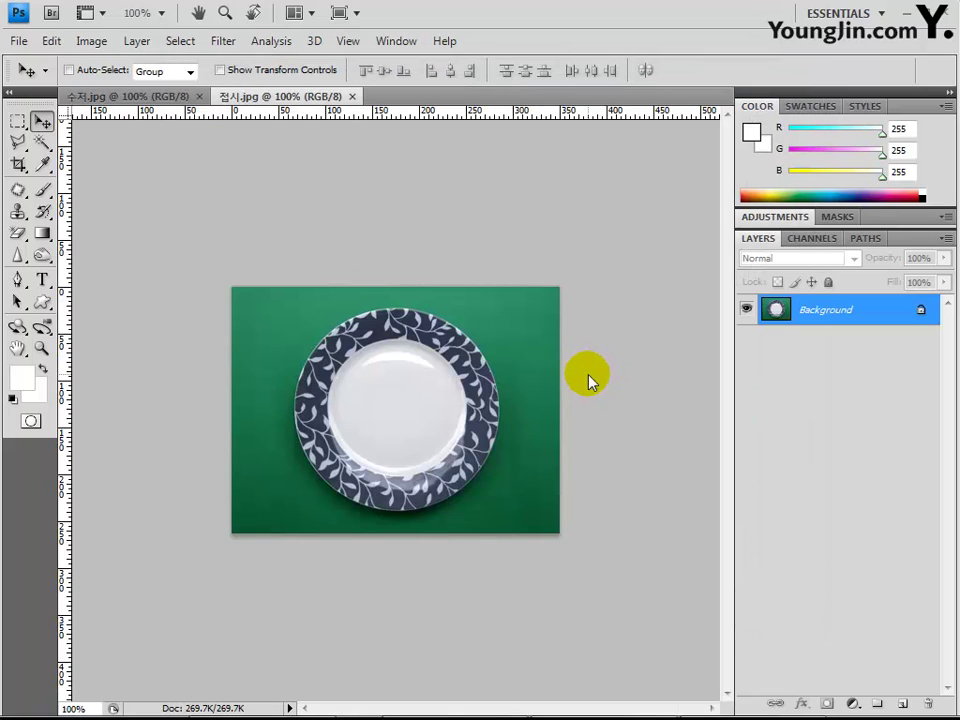
# Step: Switch to 수저.jpg and set the Magic Wand tool's tolerance to 100
pyautogui.click(107, 97)
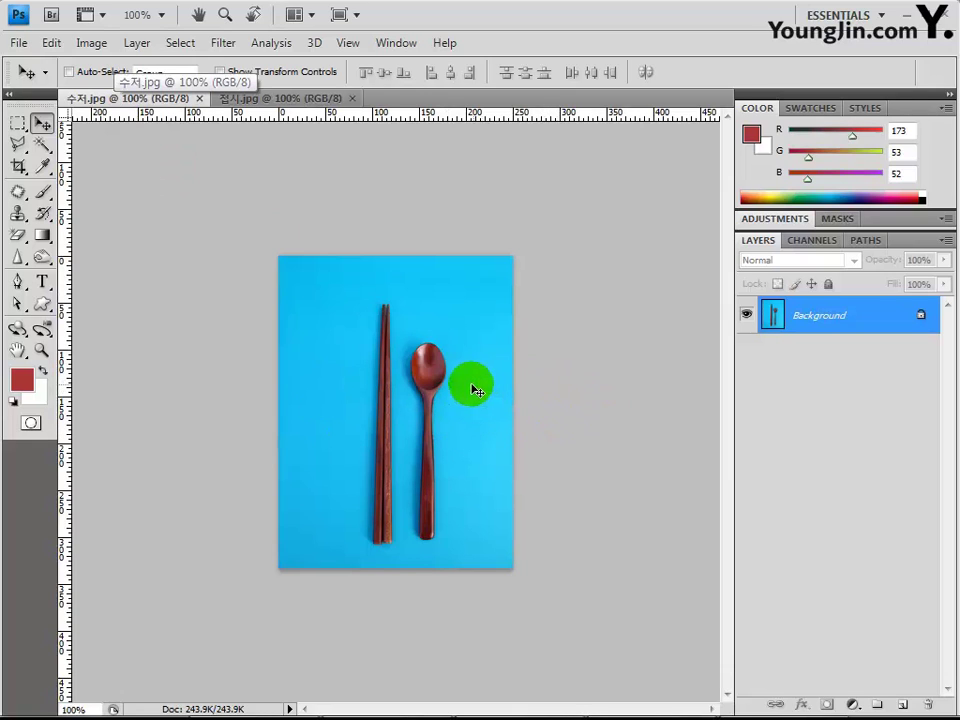
pyautogui.moveTo(445, 387); pyautogui.dragTo(443, 280)
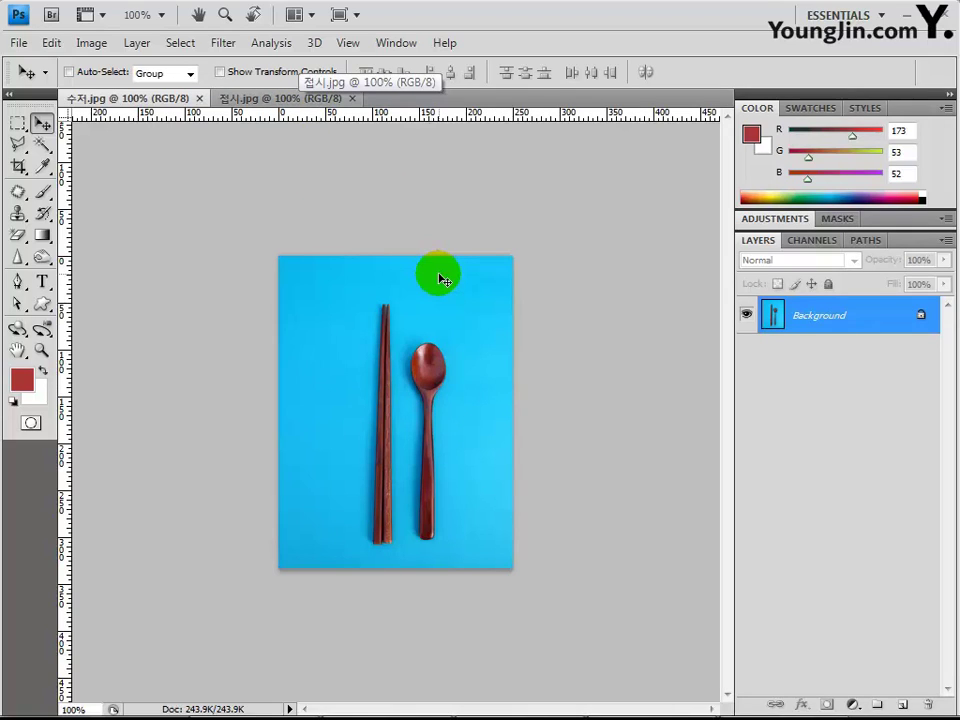
pyautogui.moveTo(443, 280); pyautogui.dragTo(531, 482)
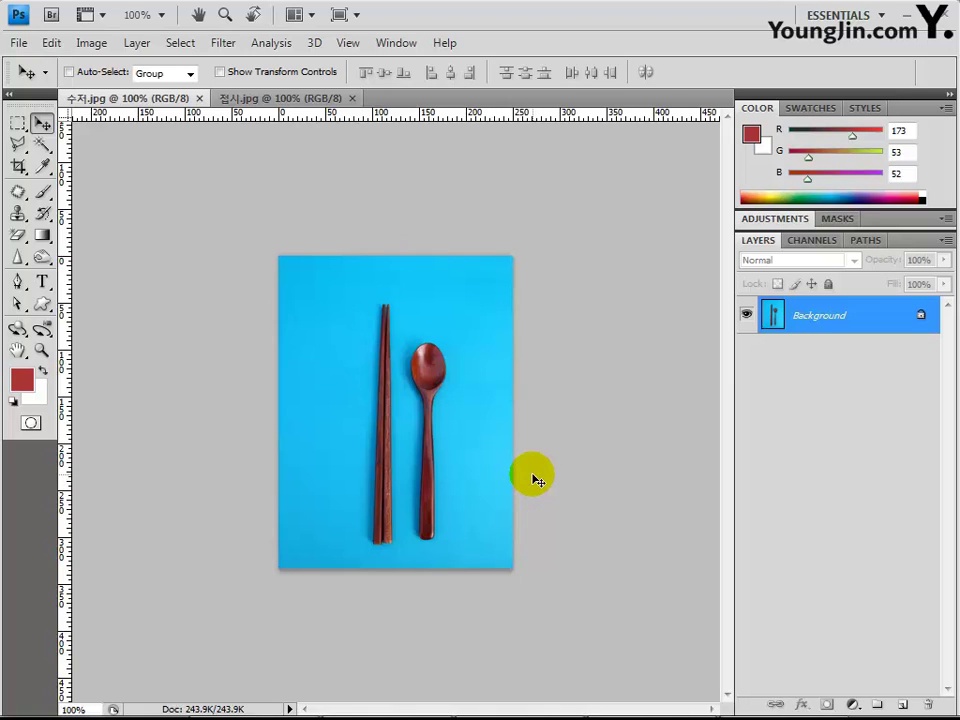
pyautogui.moveTo(505, 445)
pyautogui.mouseDown()
pyautogui.moveTo(493, 403)
pyautogui.moveTo(493, 438)
pyautogui.moveTo(497, 422)
pyautogui.mouseUp()
pyautogui.click(43, 148)
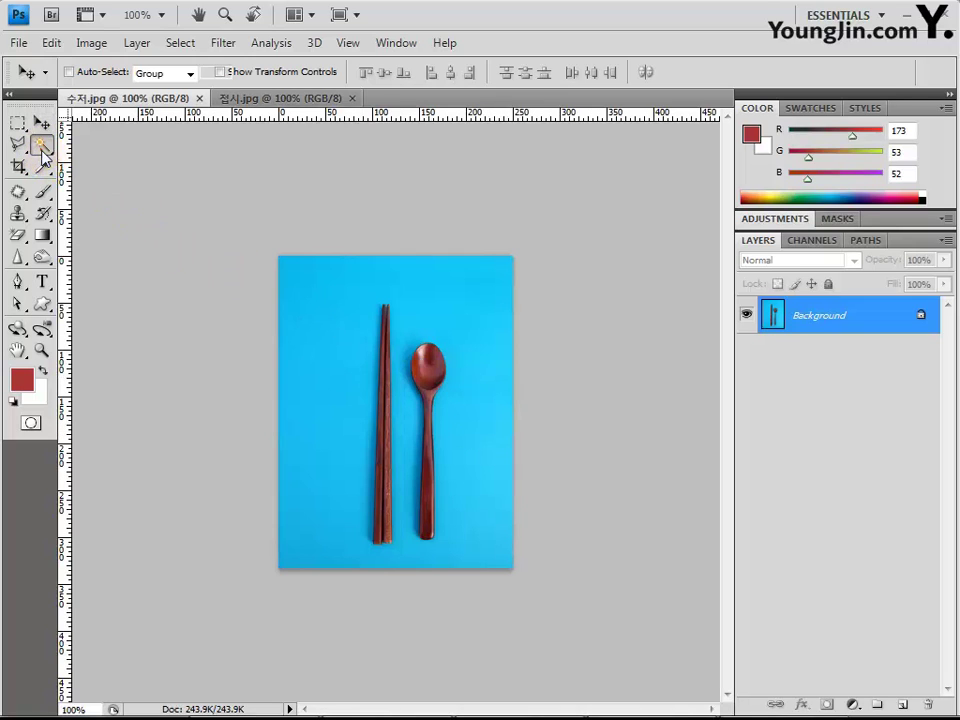
pyautogui.rightClick(42, 150)
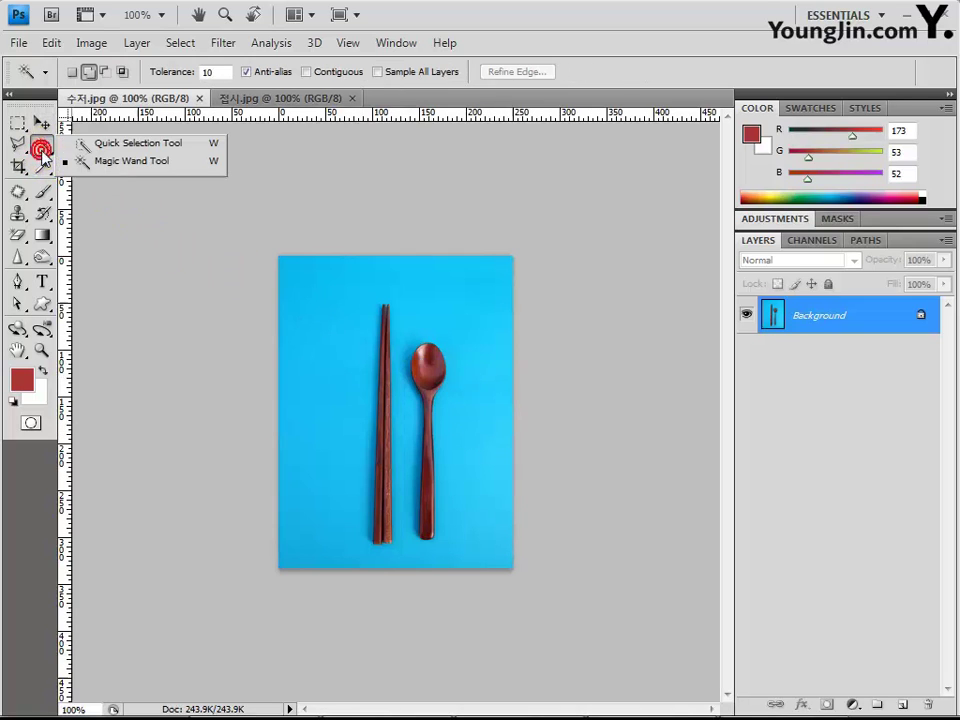
pyautogui.click(118, 165)
pyautogui.click(408, 306)
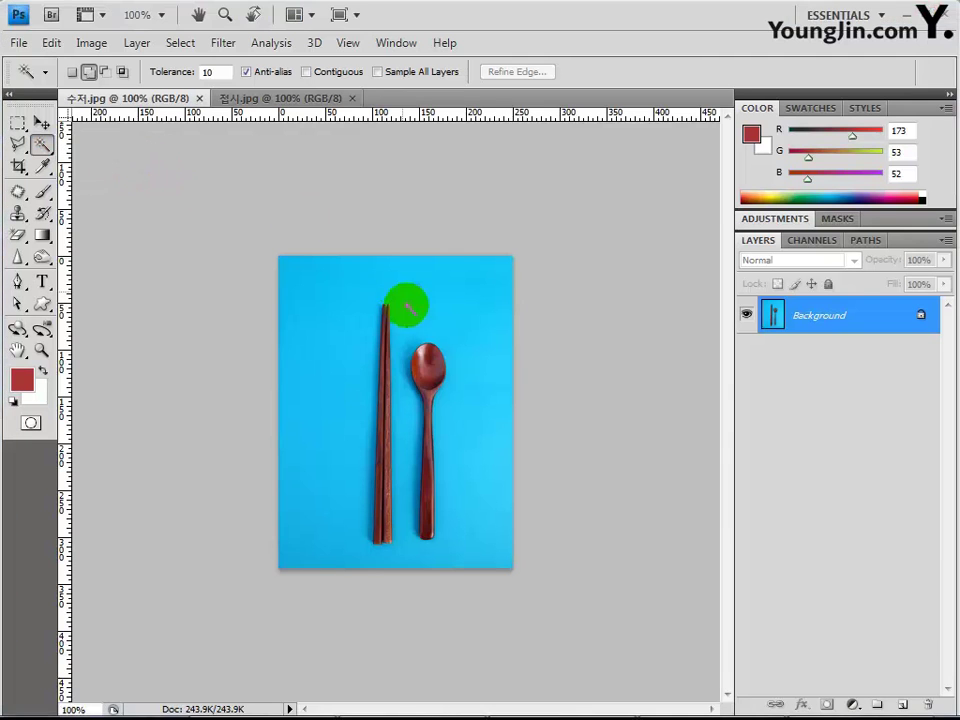
pyautogui.click(210, 72)
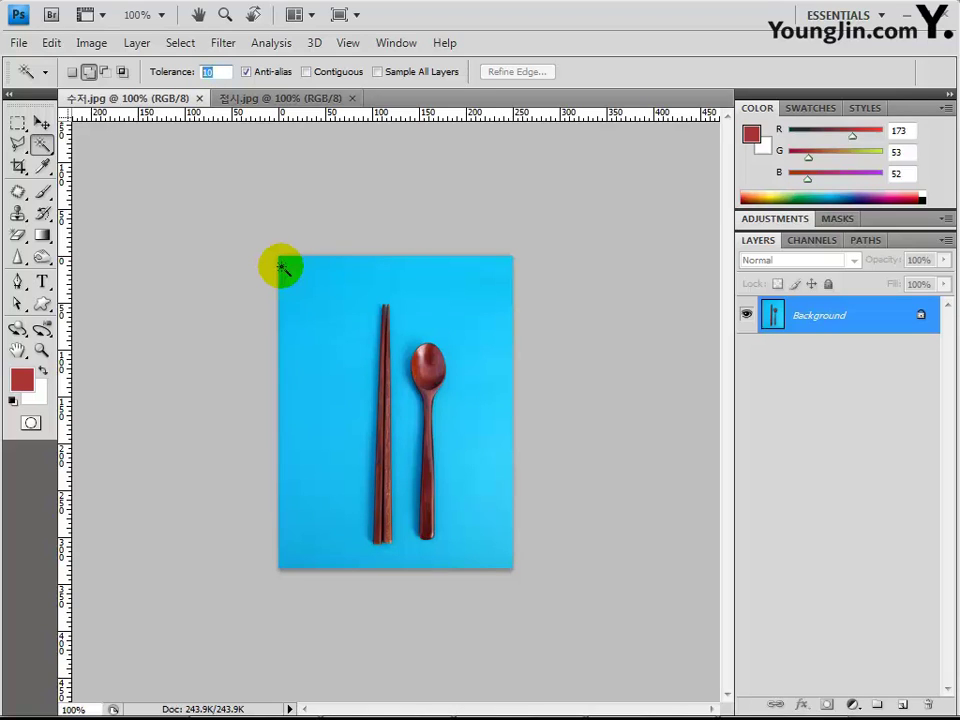
pyautogui.write('100')
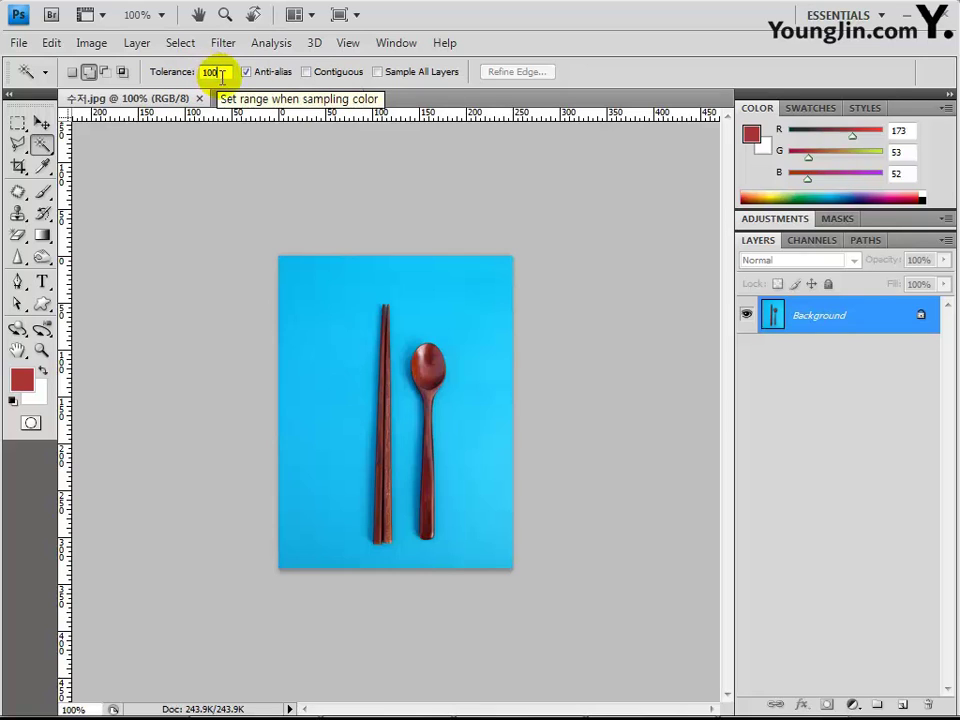
# Step: Select the wooden chopsticks and spoon with the Magic Wand, adding the missed highlight area on the spoon's bowl to the selection
pyautogui.click(435, 375)
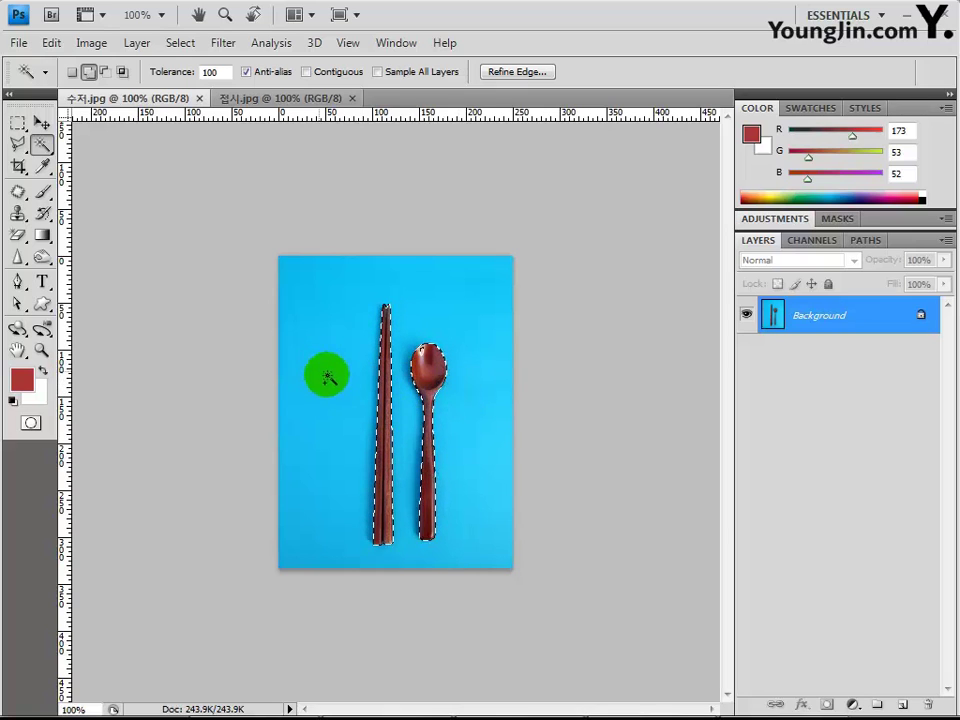
pyautogui.click(89, 72)
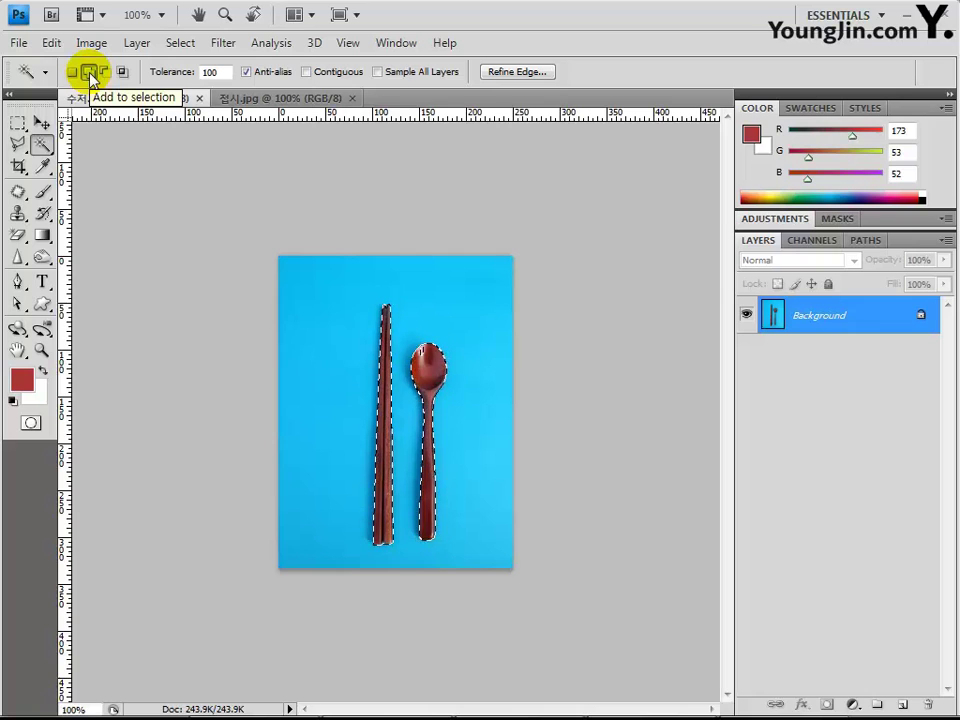
pyautogui.click(421, 350)
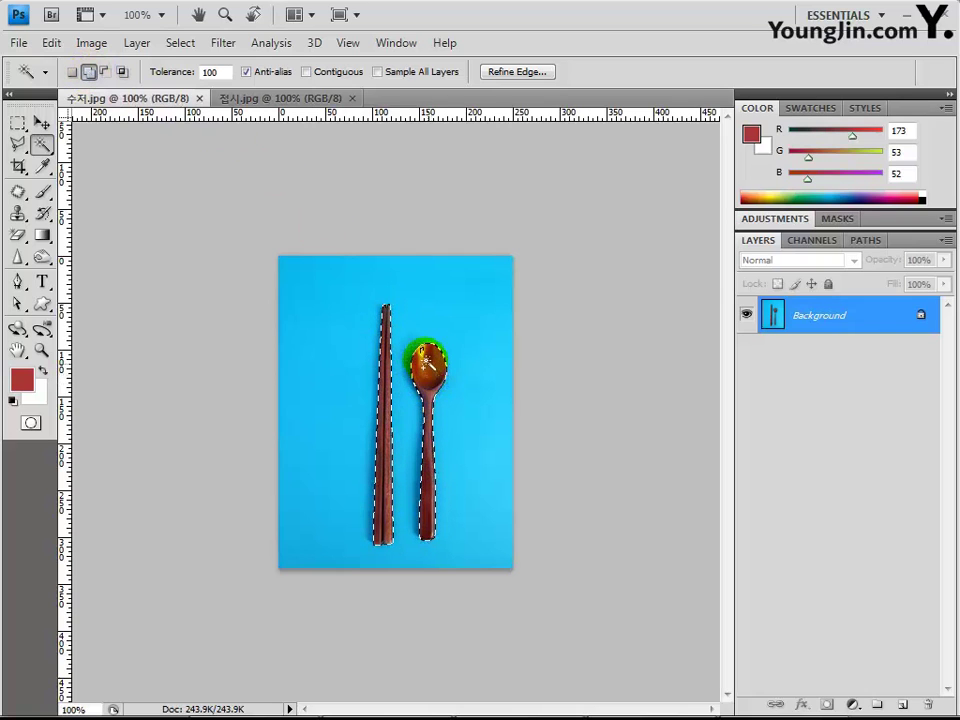
pyautogui.click(429, 378)
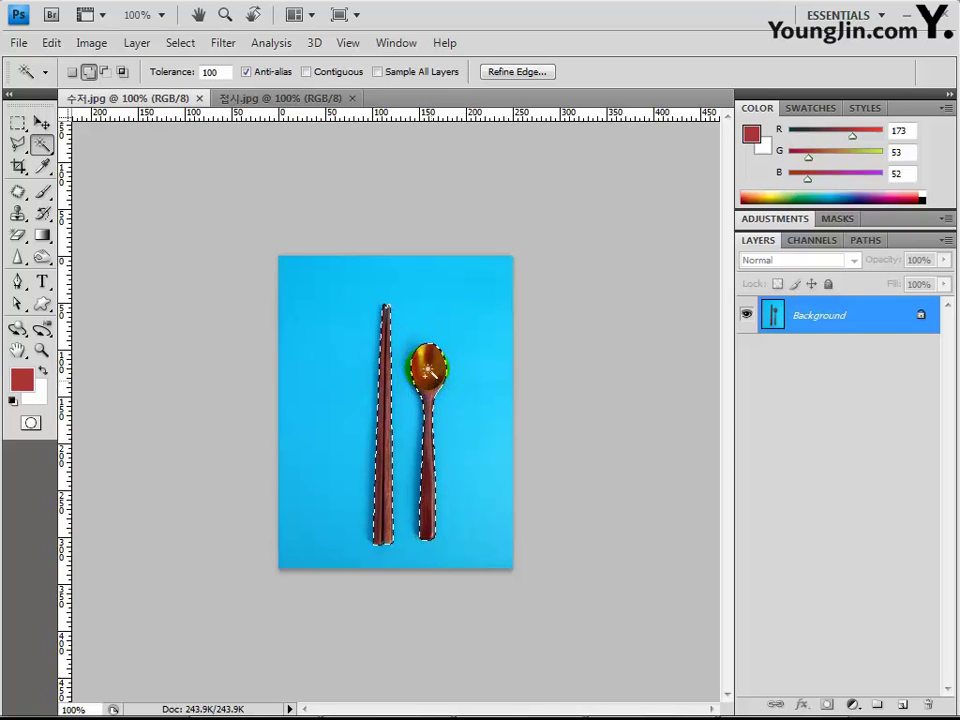
pyautogui.click(422, 352)
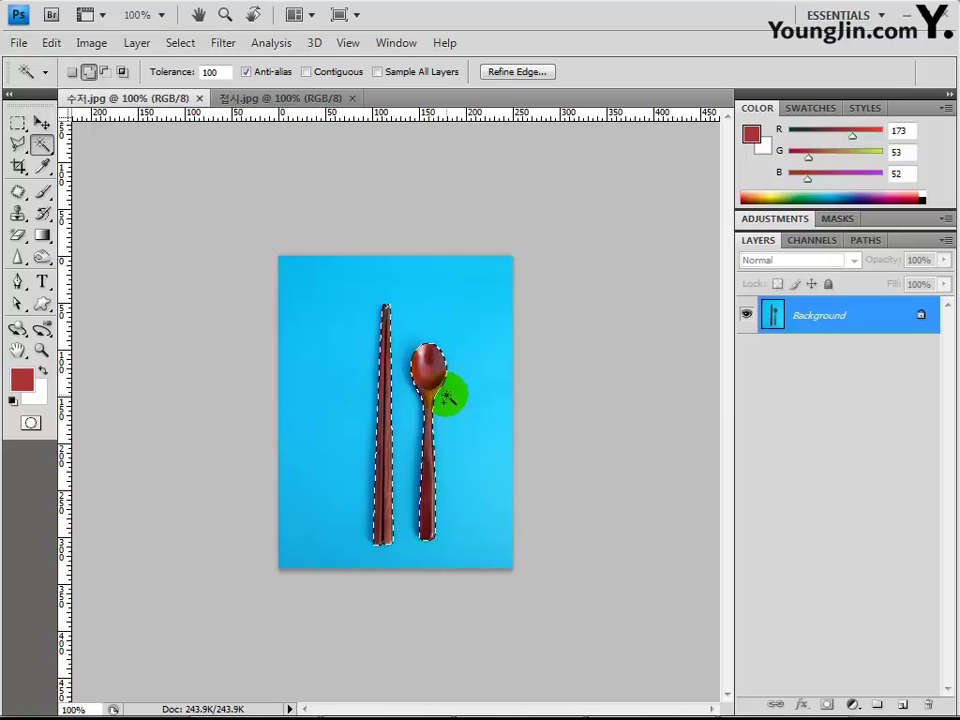
# Step: Copy the selected chopsticks and spoon and paste them onto the plate in 접시.jpg
pyautogui.click(51, 44)
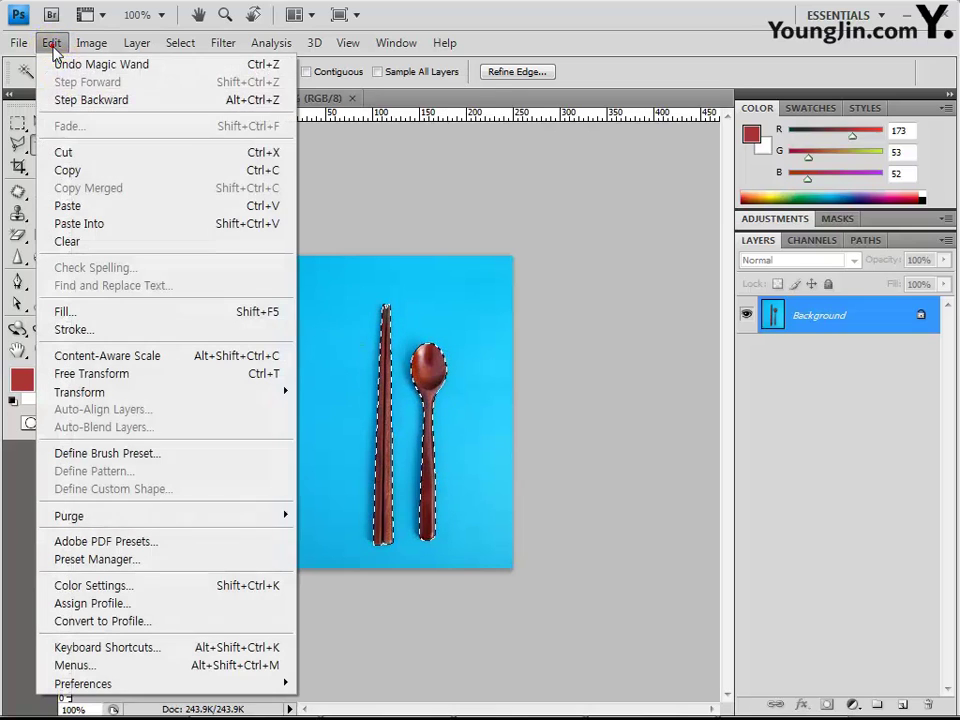
pyautogui.click(66, 172)
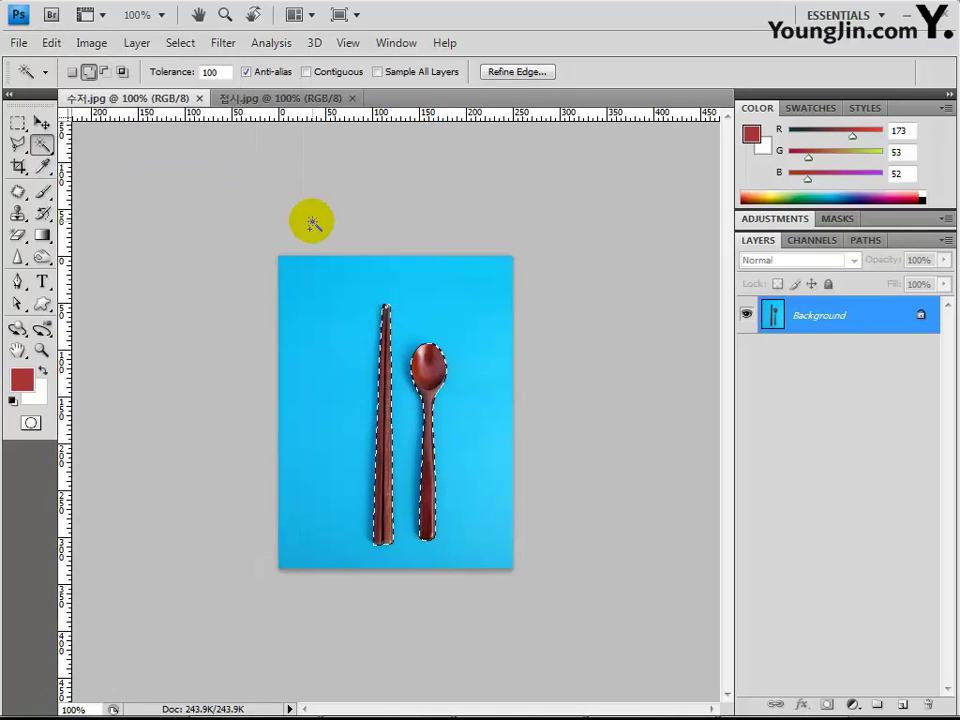
pyautogui.click(254, 98)
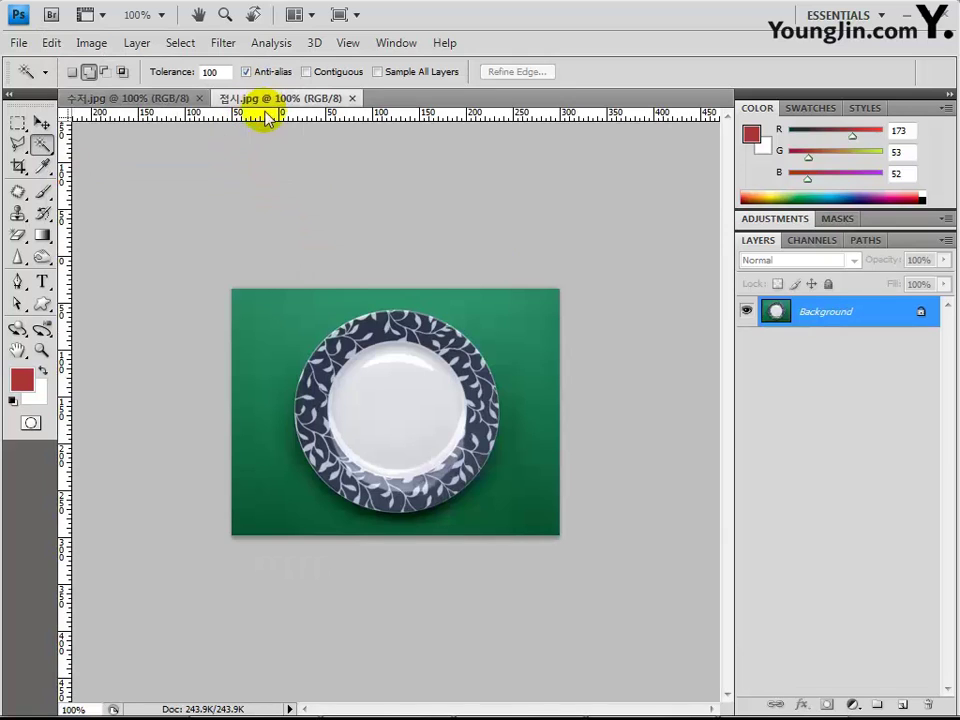
pyautogui.click(51, 43)
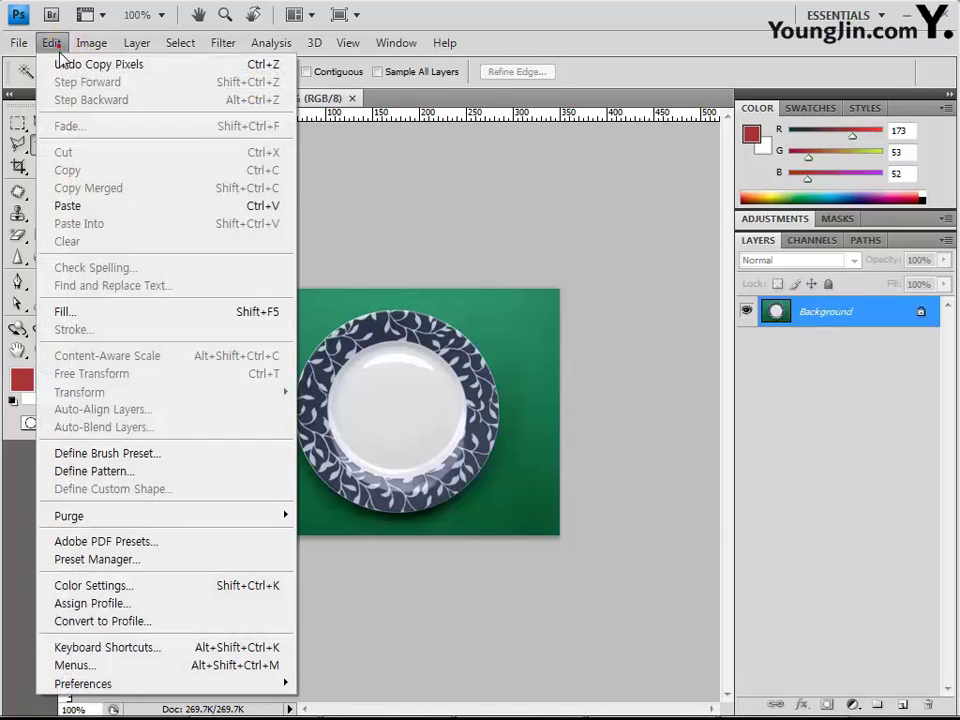
pyautogui.click(84, 205)
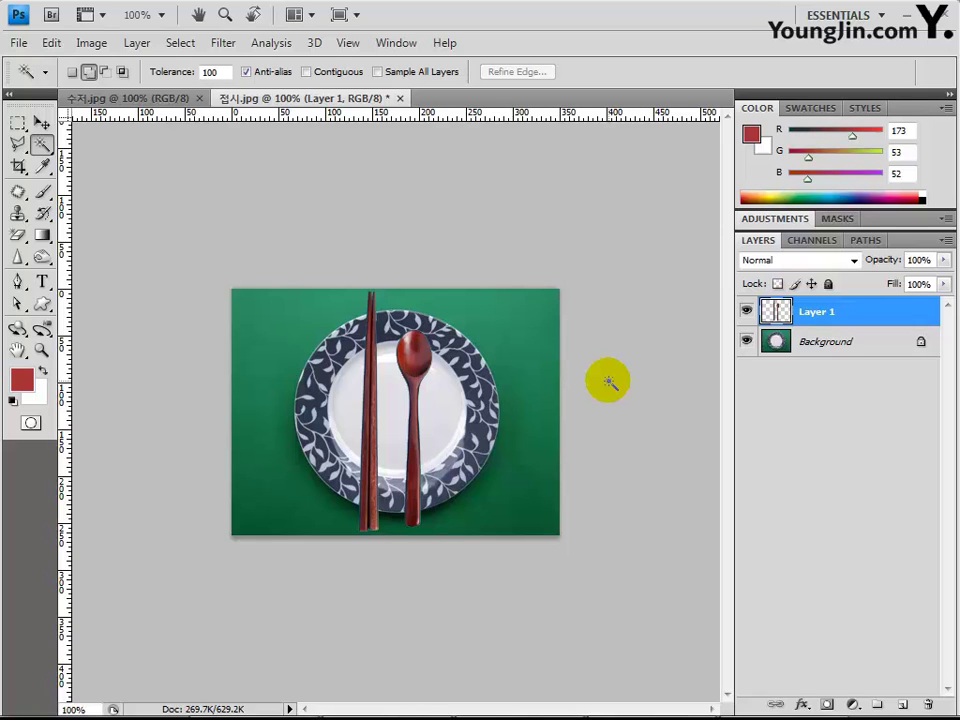
# Step: Flip the pasted chopsticks and spoon layer horizontally with Free Transform and apply the transformation
pyautogui.click(51, 43)
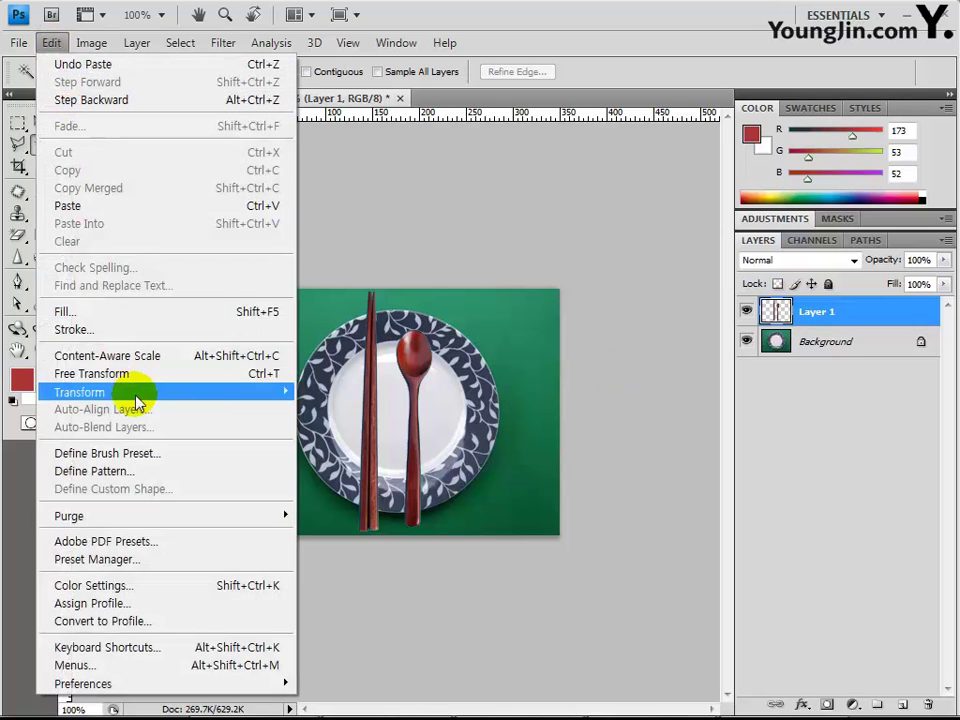
pyautogui.click(270, 378)
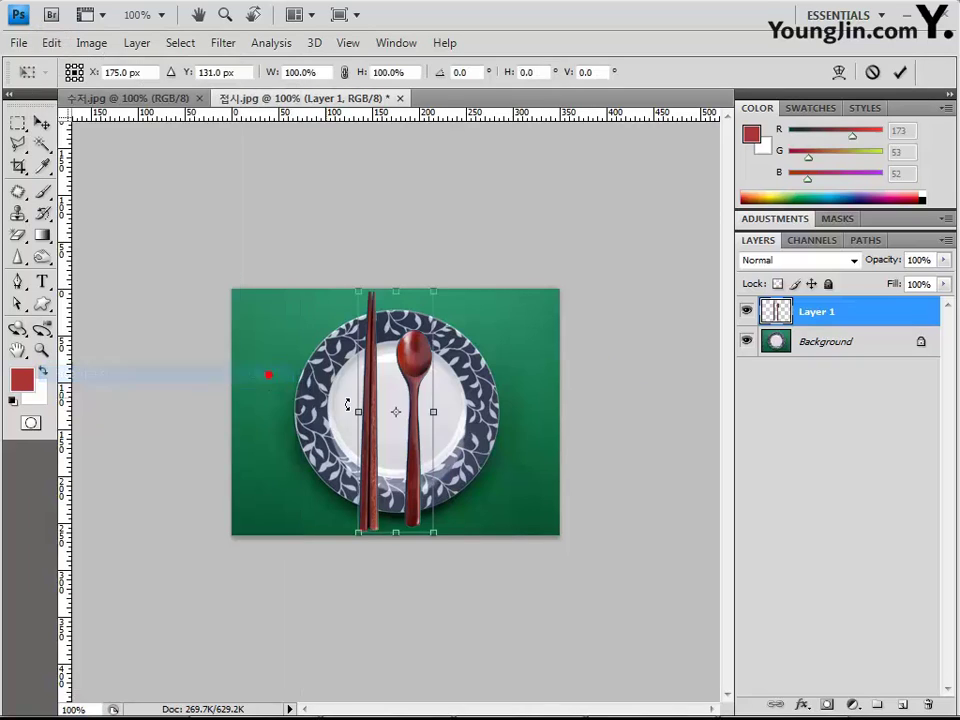
pyautogui.rightClick(414, 452)
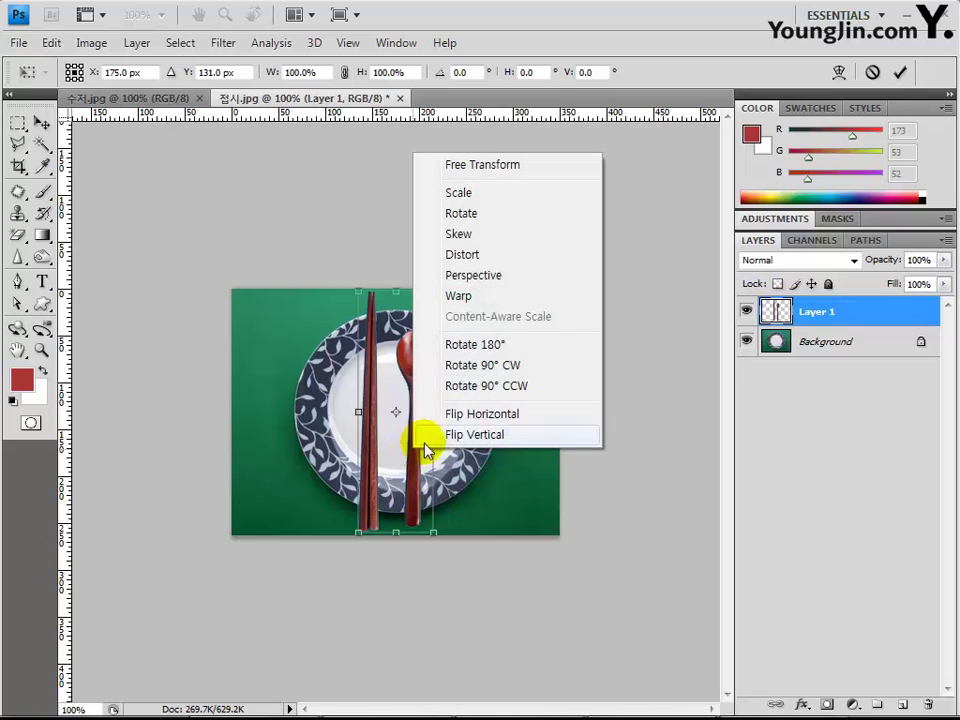
pyautogui.click(453, 418)
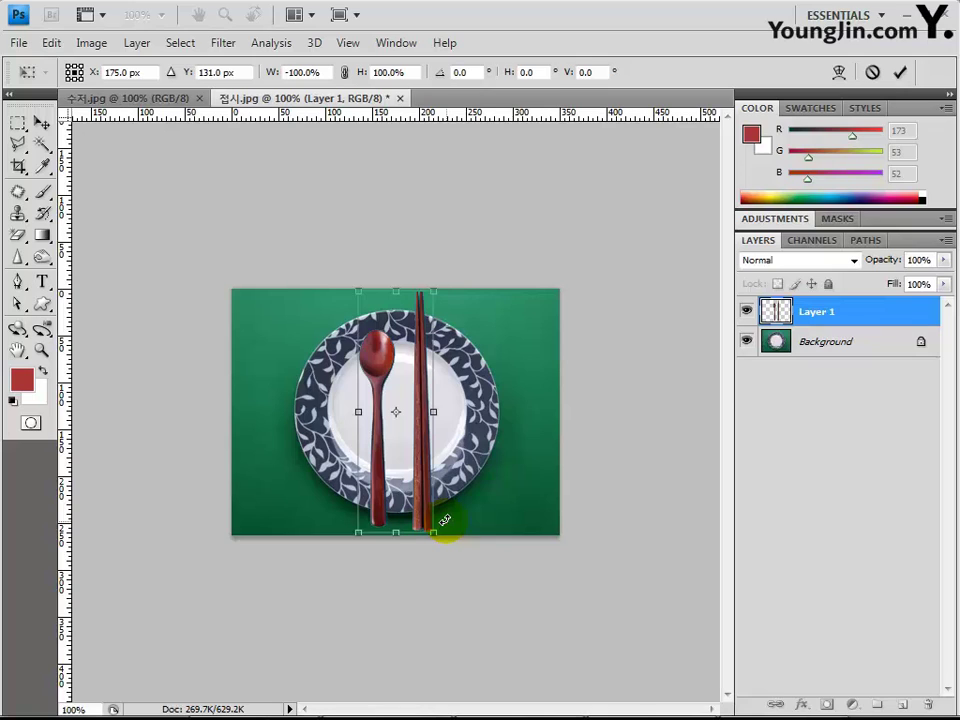
pyautogui.press('Return')
pyautogui.press('w')
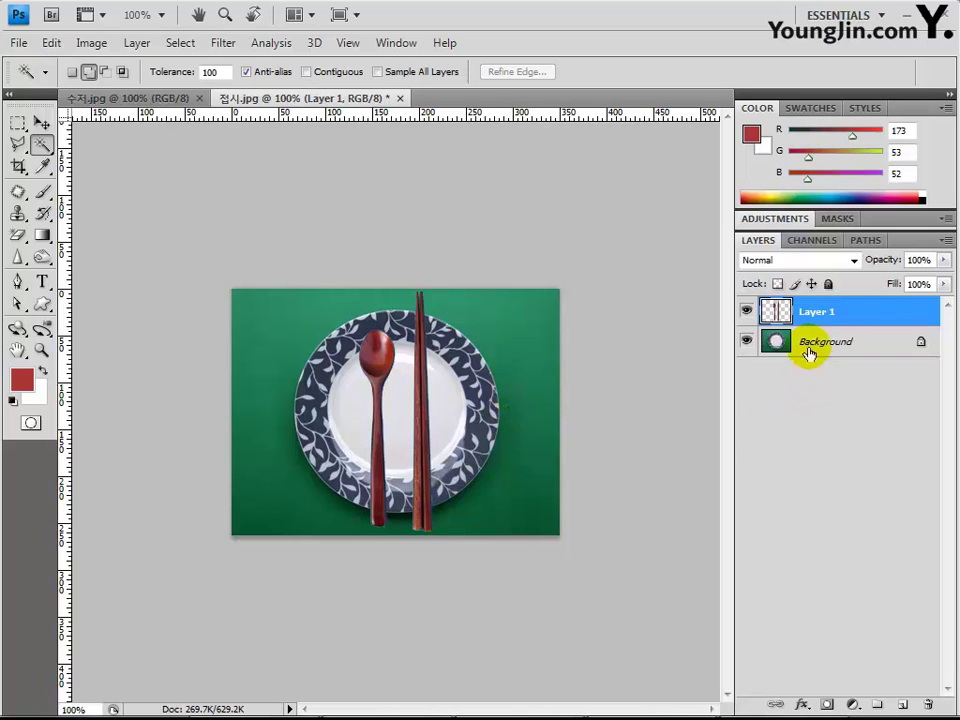
# Step: Load Layer 1's outline as a selection and subtract the chopsticks with the Rectangular Marquee, leaving only the spoon selected
pyautogui.keyDown('ctrl'); pyautogui.click(767, 315); pyautogui.keyUp('ctrl')
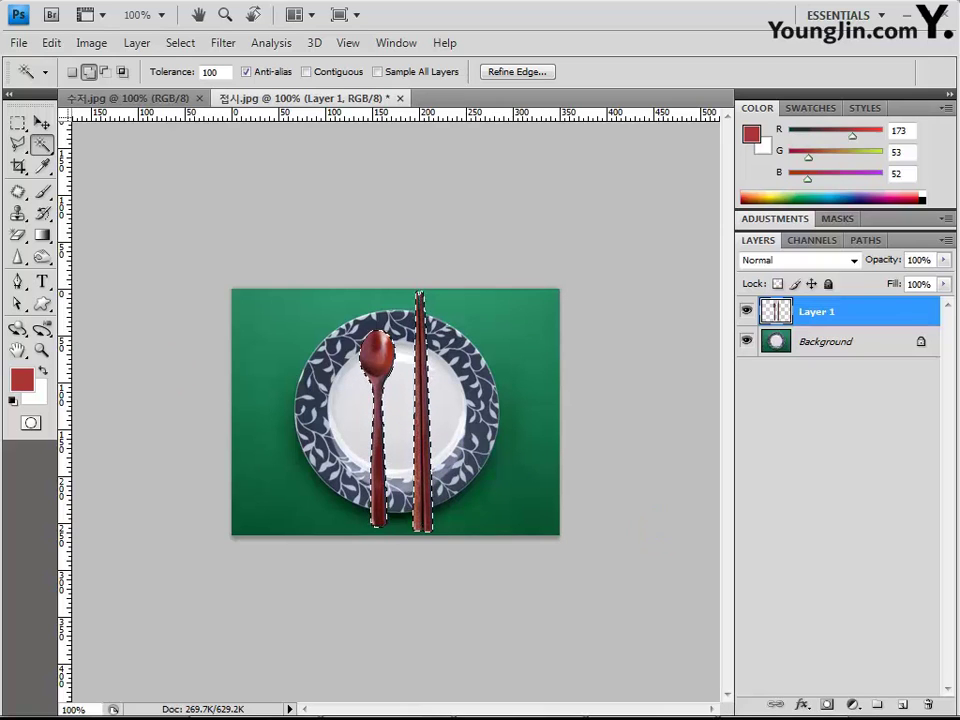
pyautogui.click(17, 124)
pyautogui.click(17, 122)
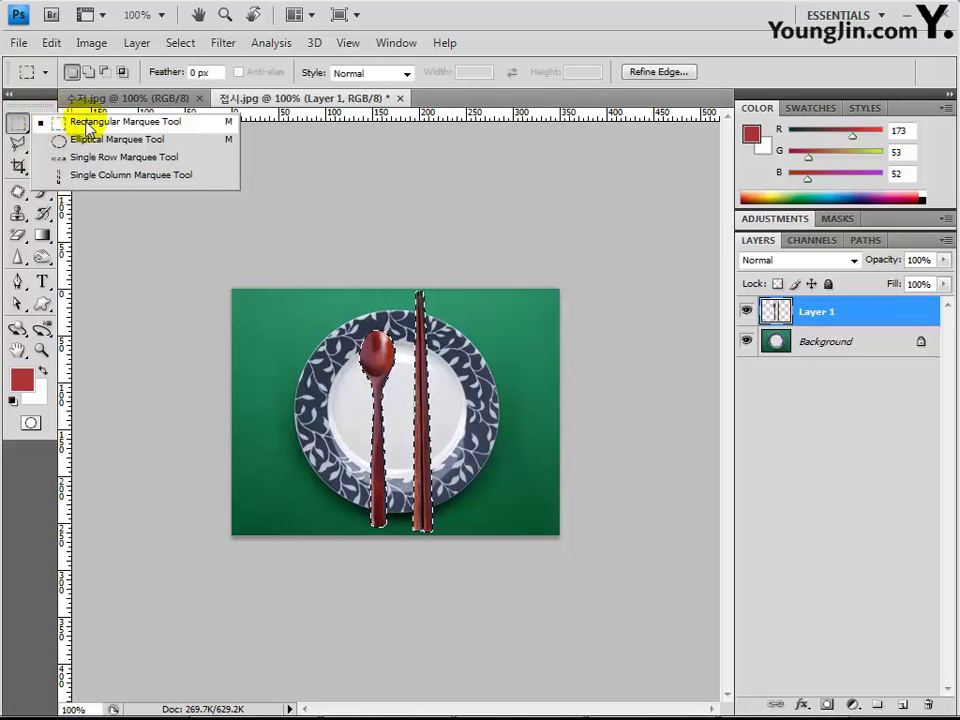
pyautogui.click(165, 128)
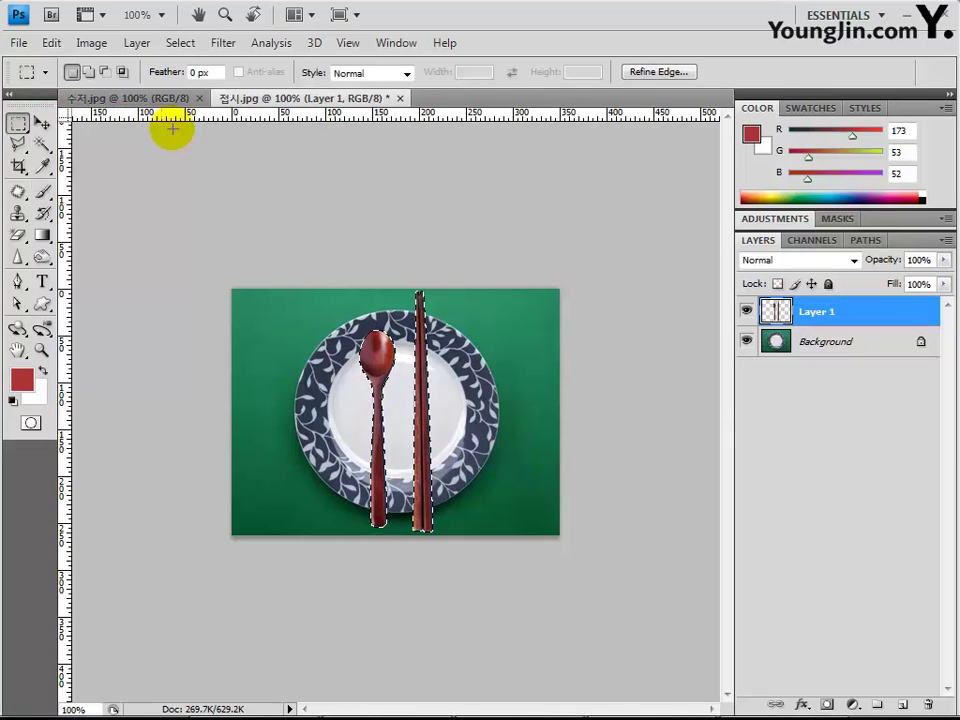
pyautogui.click(106, 73)
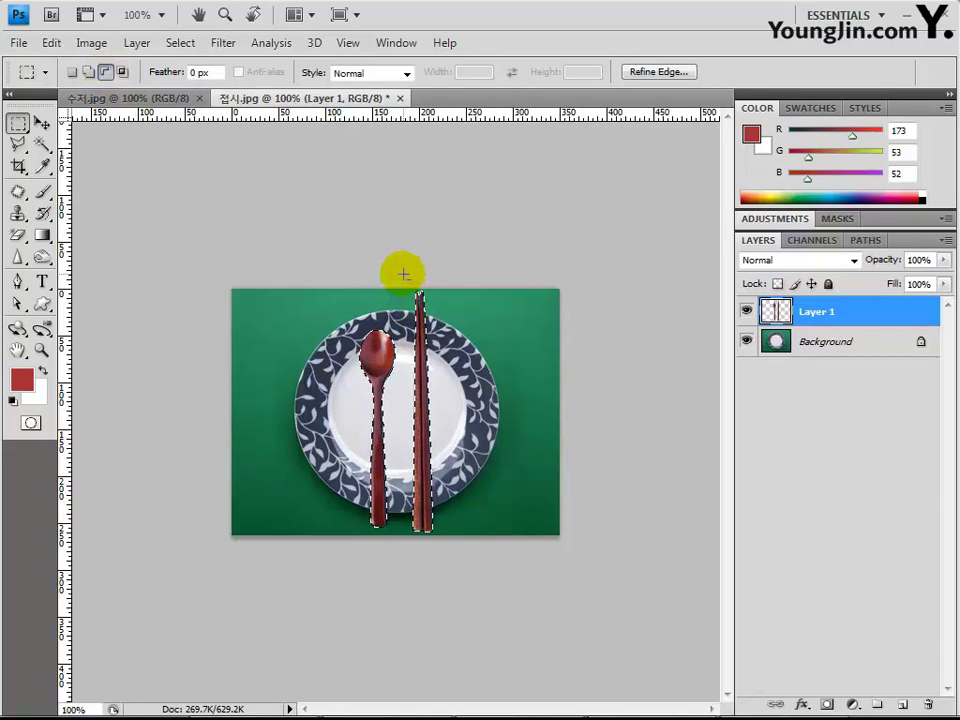
pyautogui.moveTo(406, 272); pyautogui.dragTo(486, 558)
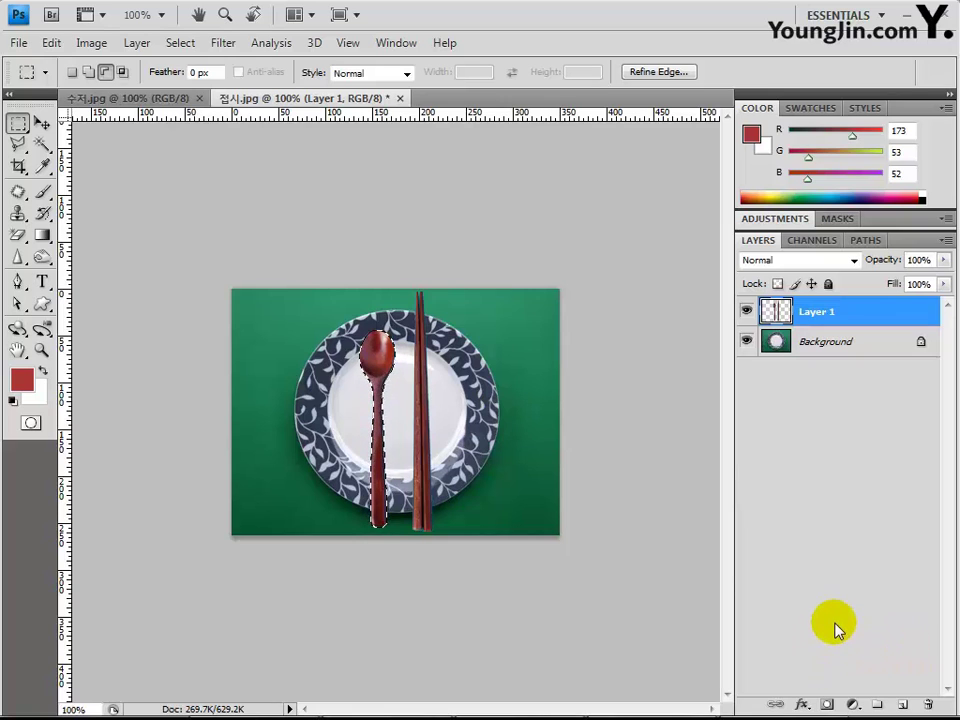
# Step: Add a Hue/Saturation adjustment layer limited to the selected spoon and turn on Colorize
pyautogui.click(851, 706)
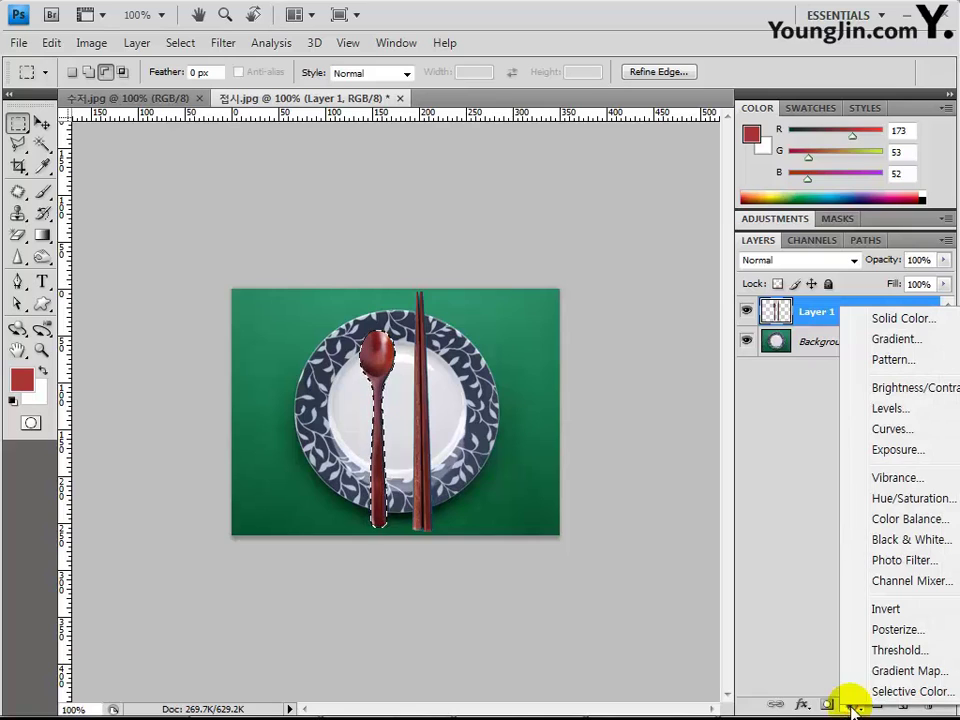
pyautogui.click(895, 500)
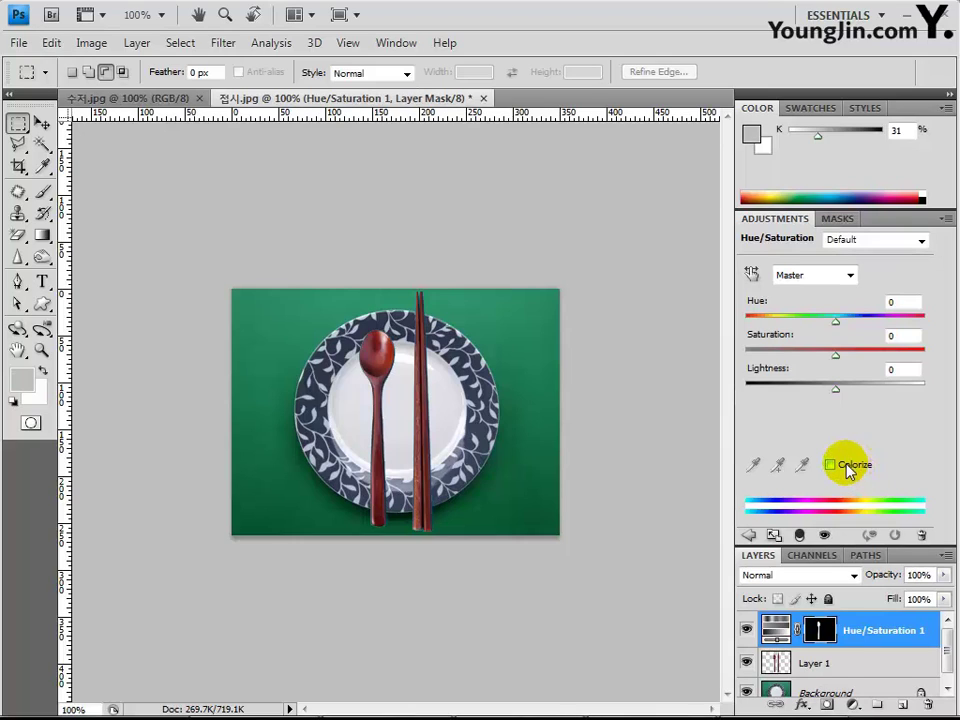
pyautogui.click(847, 469)
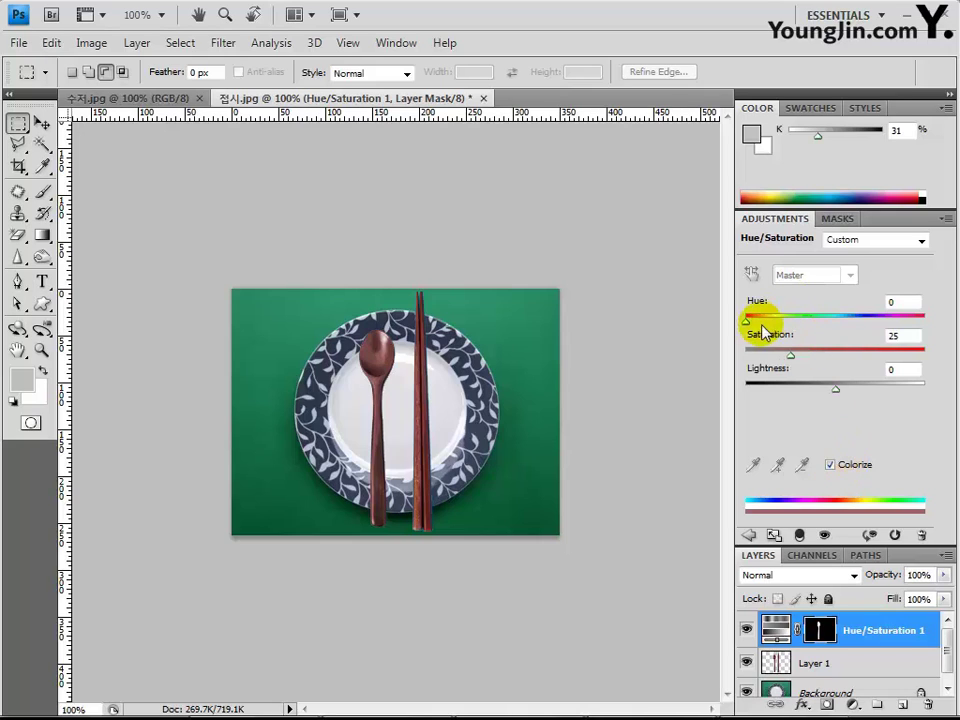
# Step: Set the spoon's Hue/Saturation adjustment to a hue of 50 and a saturation of 70, giving it a golden colour
pyautogui.moveTo(746, 327); pyautogui.dragTo(776, 329)
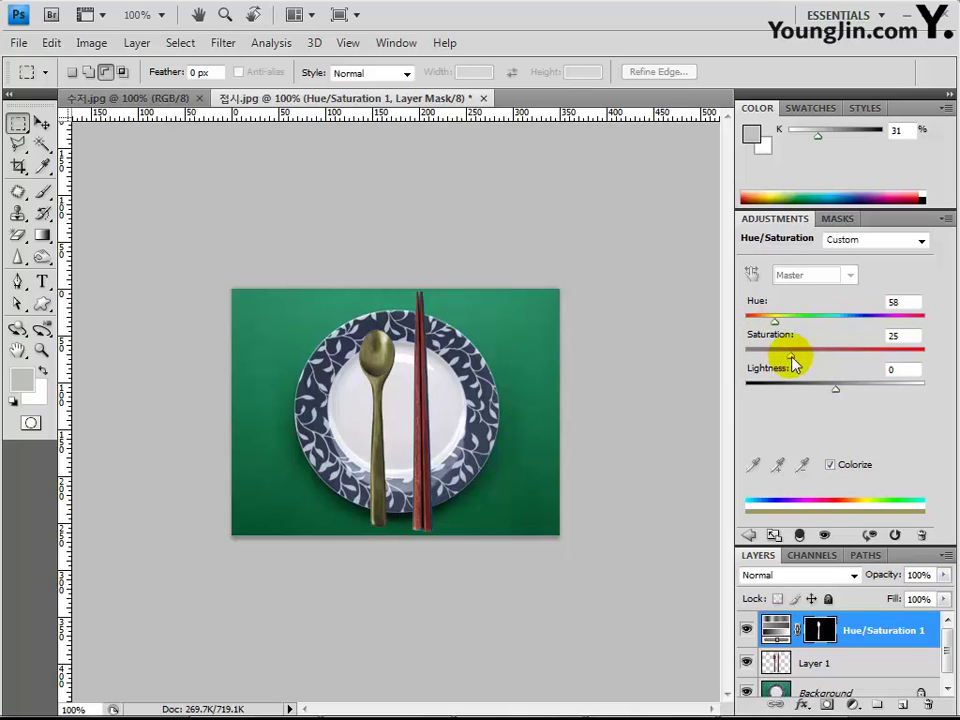
pyautogui.moveTo(791, 356); pyautogui.dragTo(841, 356)
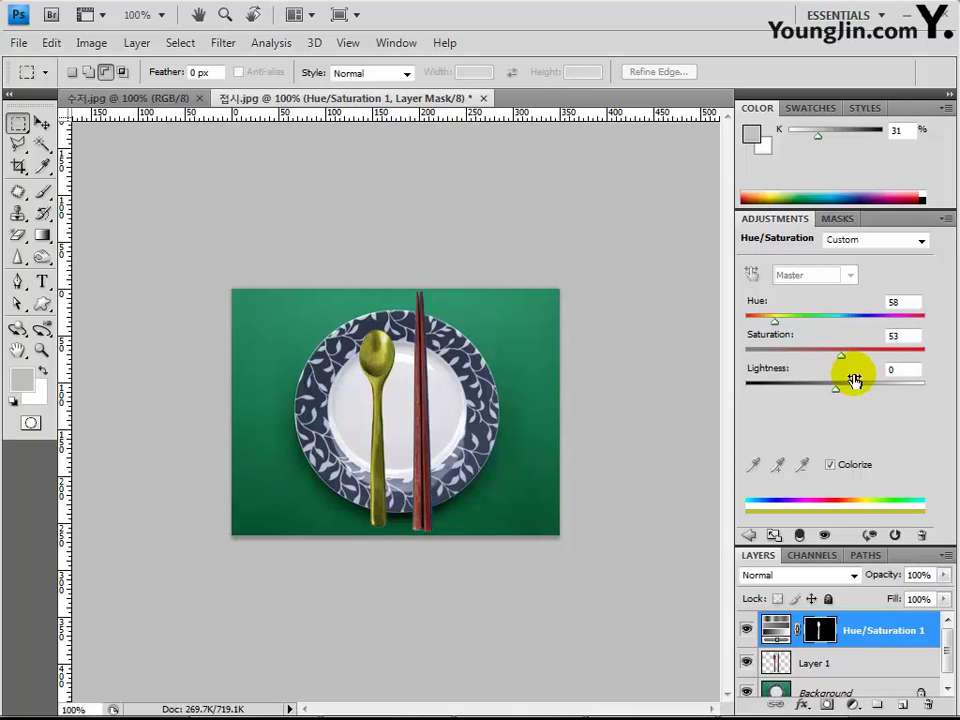
pyautogui.click(900, 302)
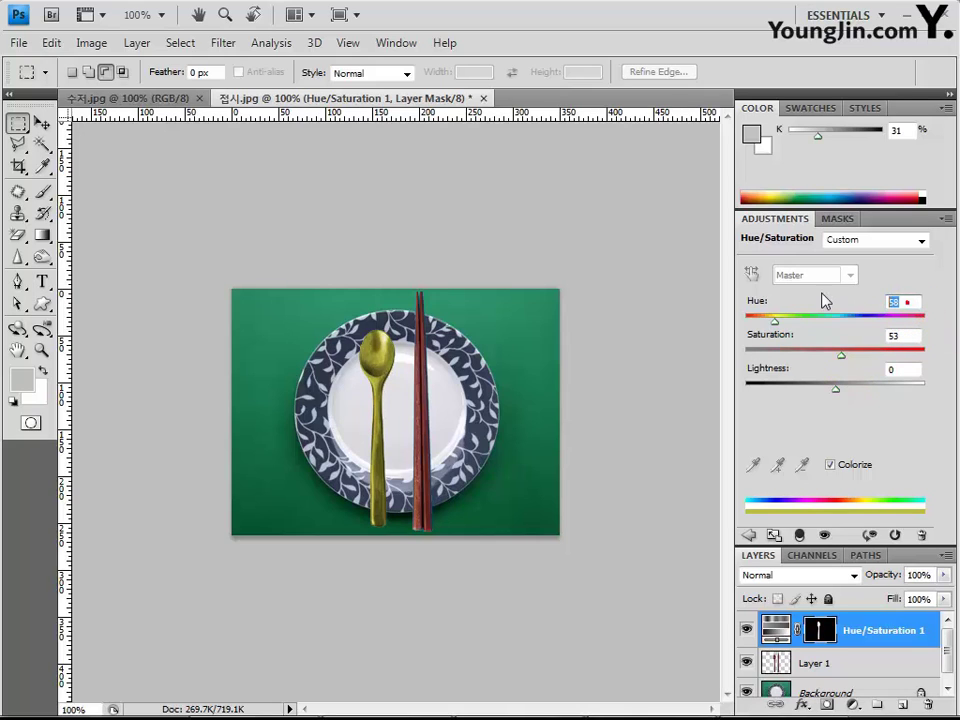
pyautogui.write('50')
pyautogui.click(898, 336)
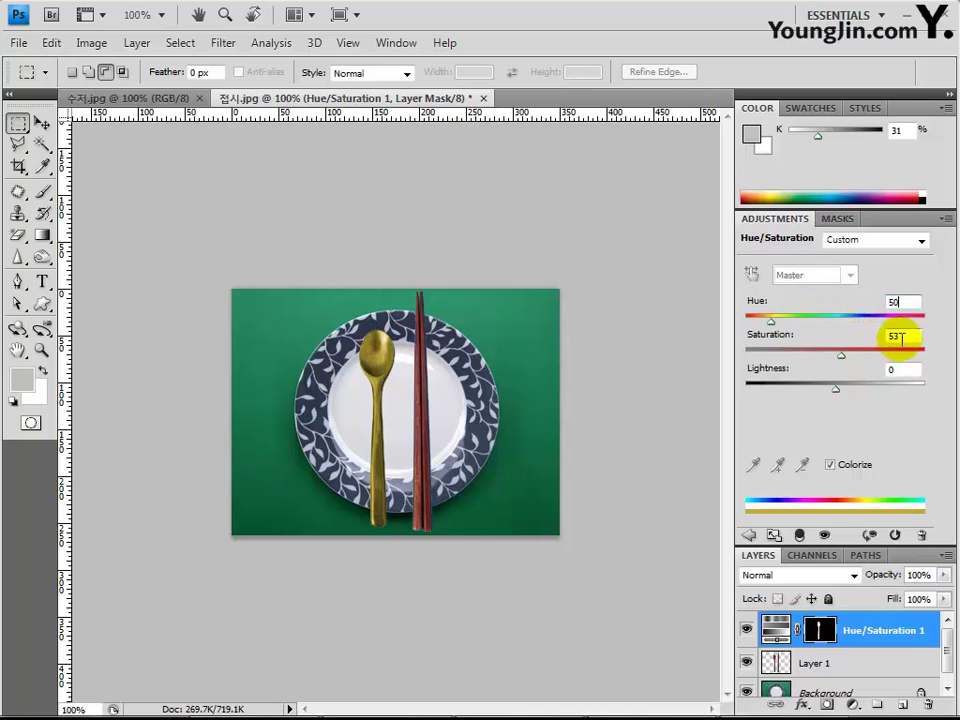
pyautogui.click(768, 322)
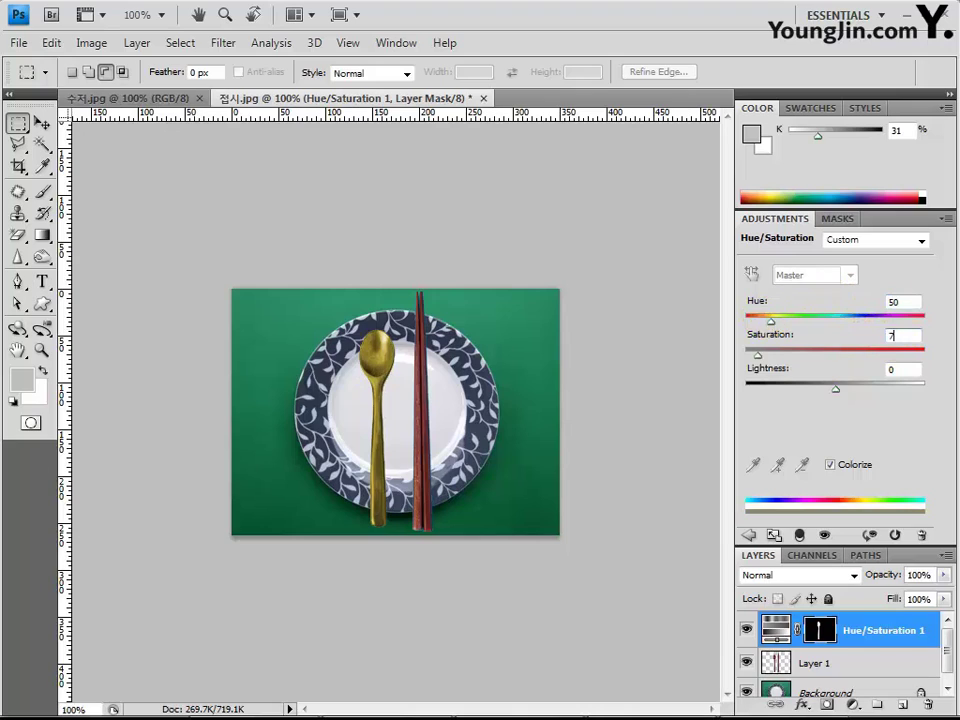
pyautogui.write('70')
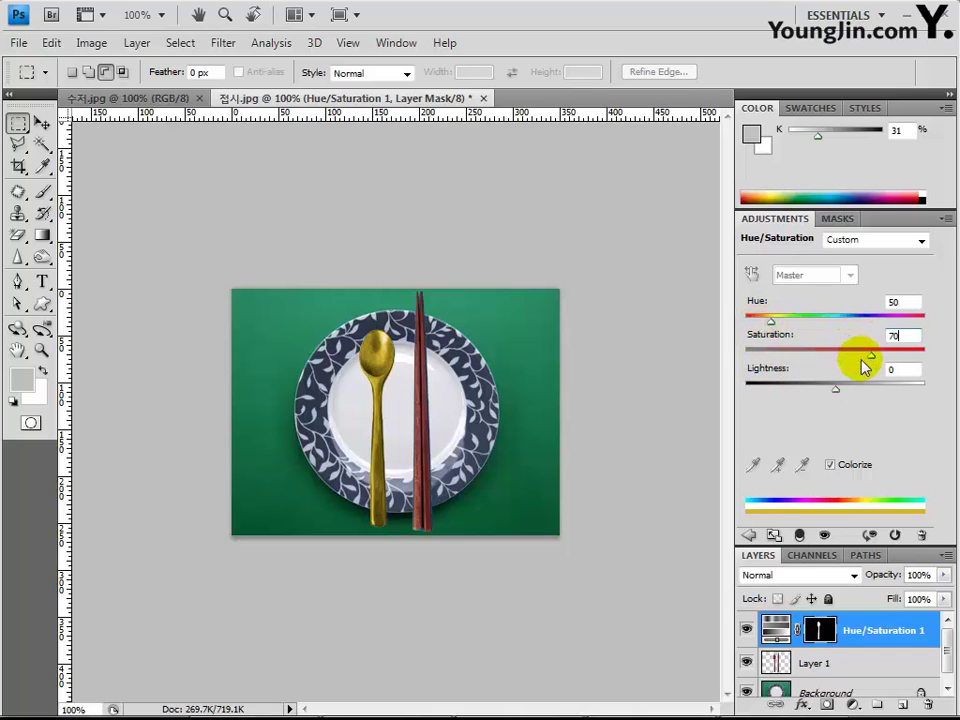
pyautogui.press('Tab')
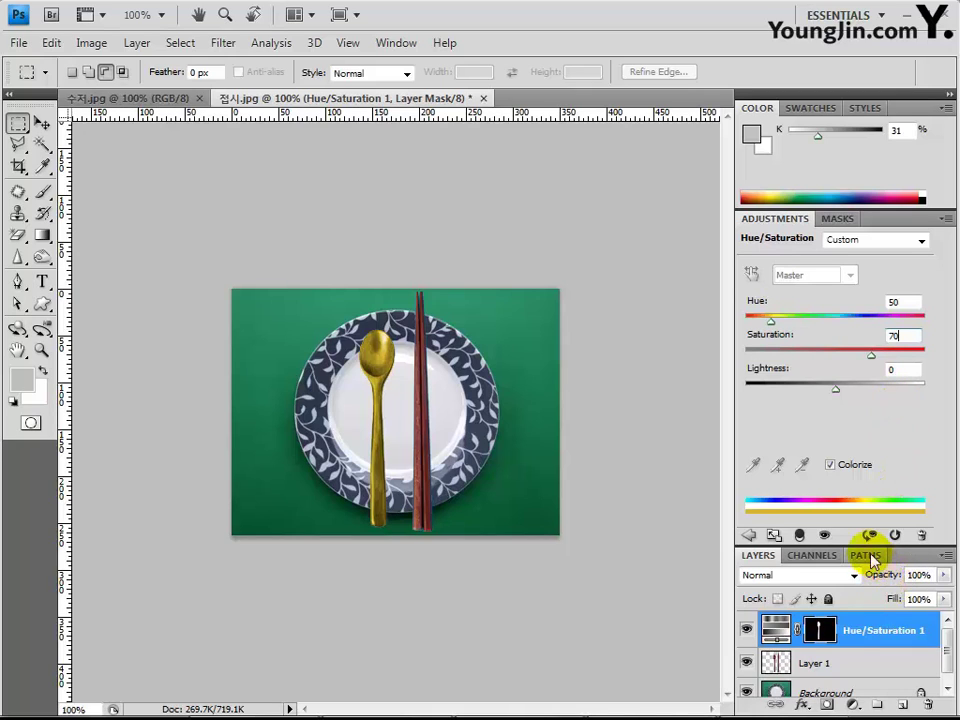
# Step: Switch to Layer 1 and back to the Hue/Saturation 1 layer to reopen its adjustment settings
pyautogui.click(849, 665)
pyautogui.click(848, 630)
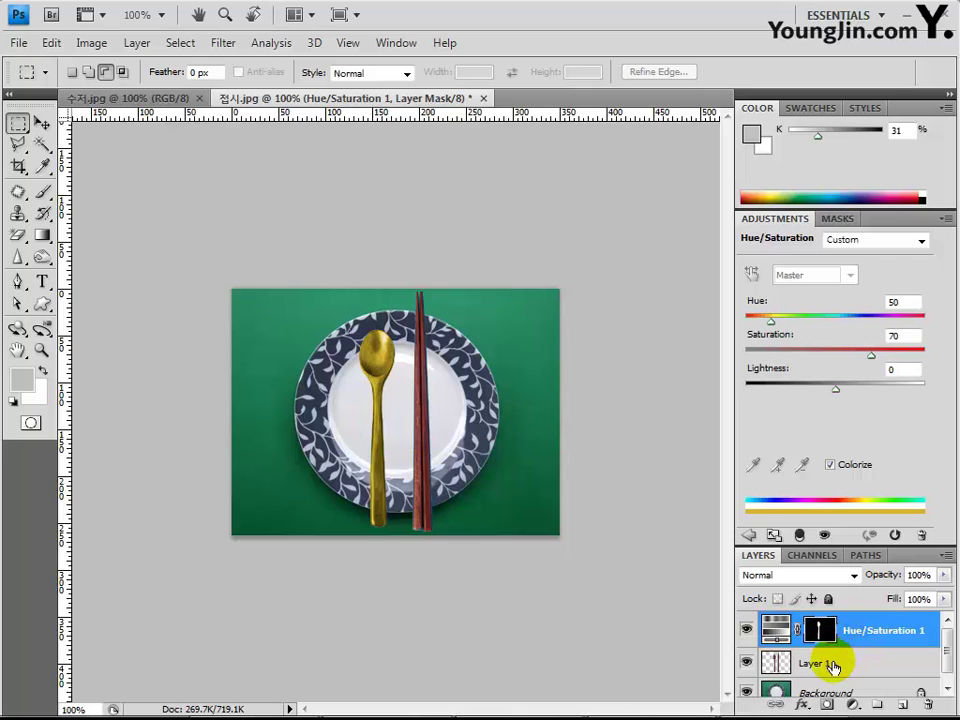
pyautogui.click(829, 665)
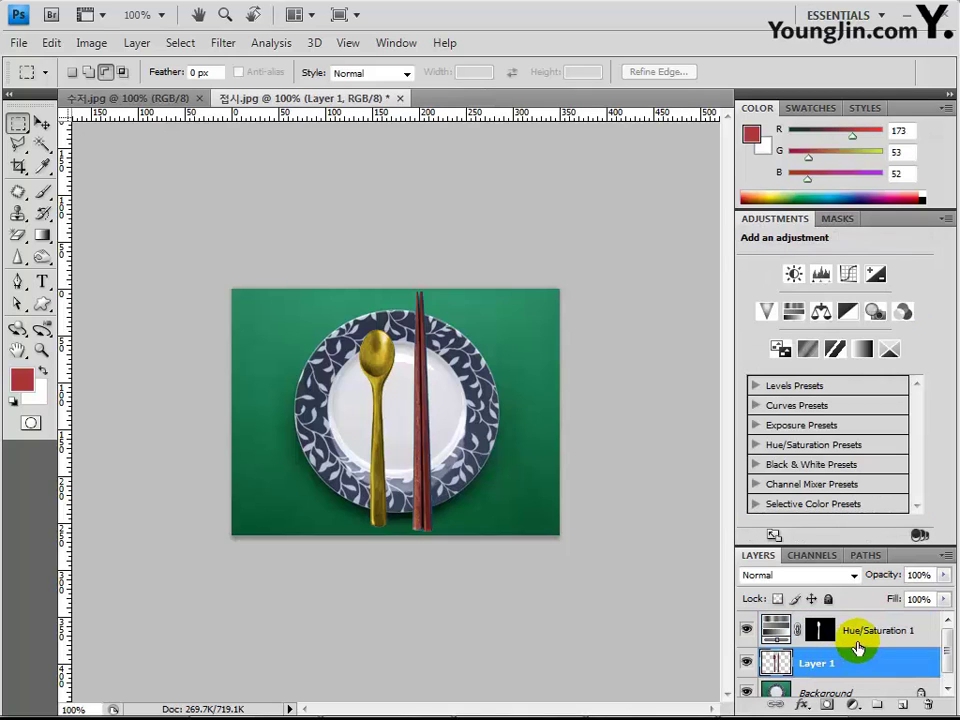
pyautogui.click(862, 632)
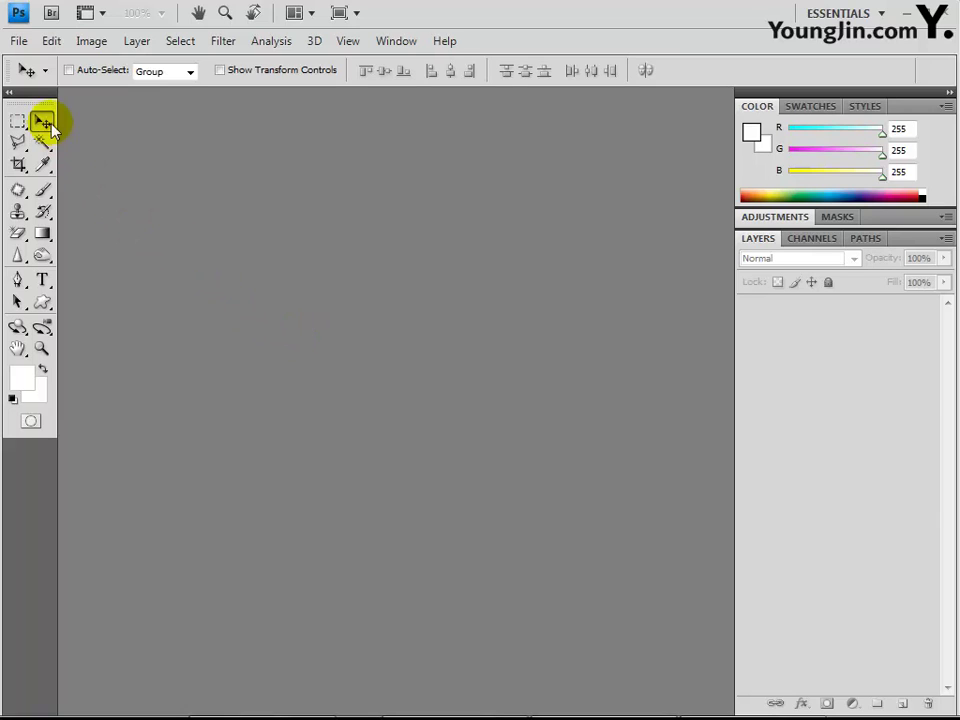
# Step: Create a new 400 × 500 pixel RGB document at 72 pixels/inch with a white background
pyautogui.click(19, 41)
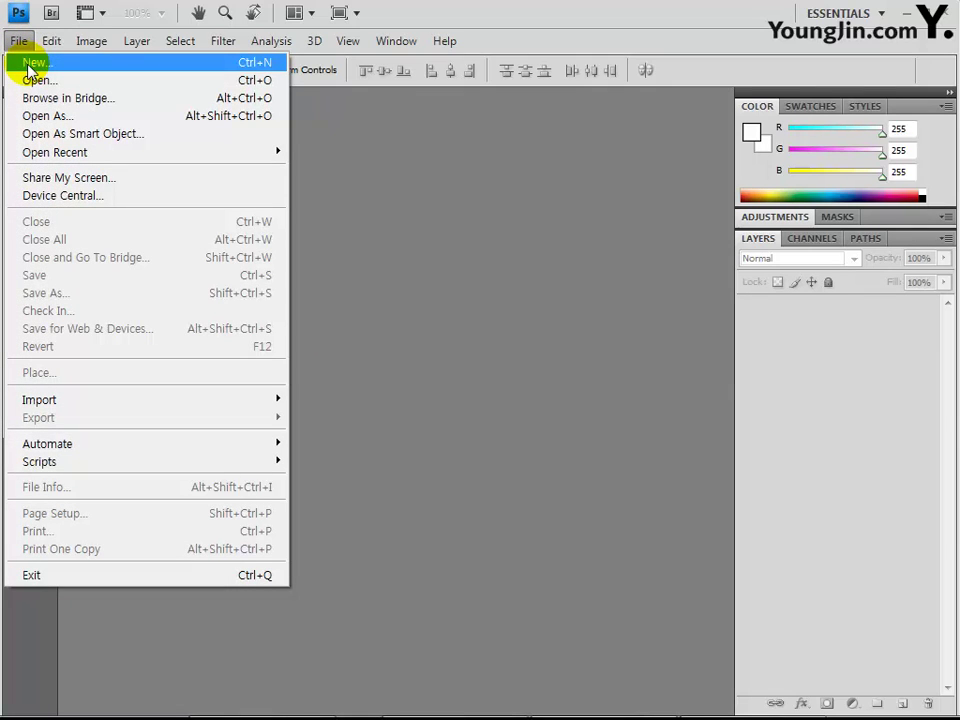
pyautogui.click(31, 62)
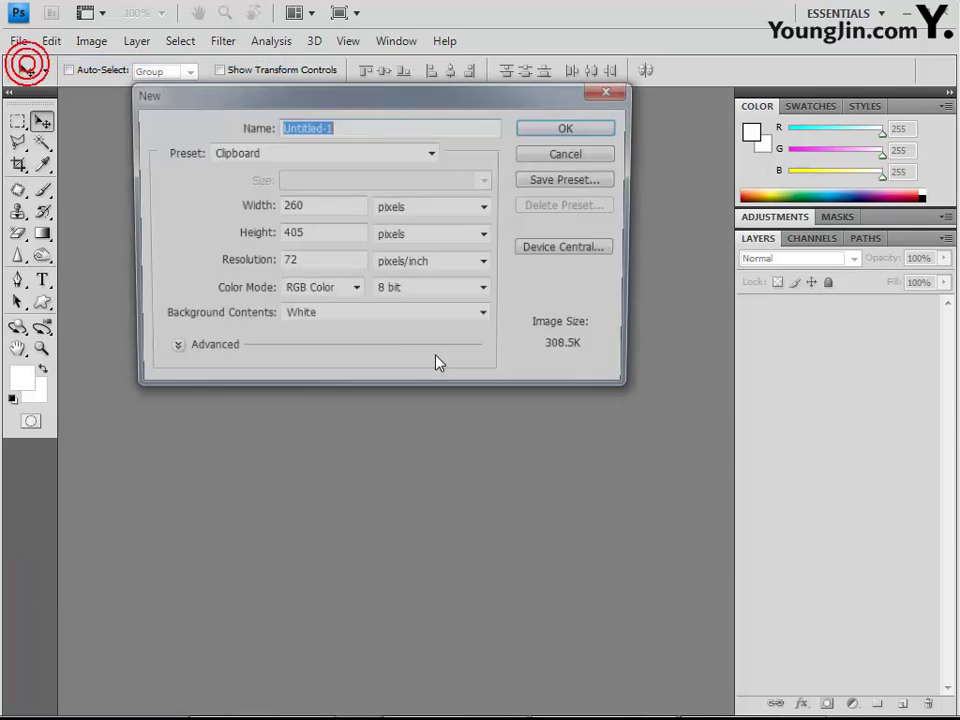
pyautogui.doubleClick(310, 209)
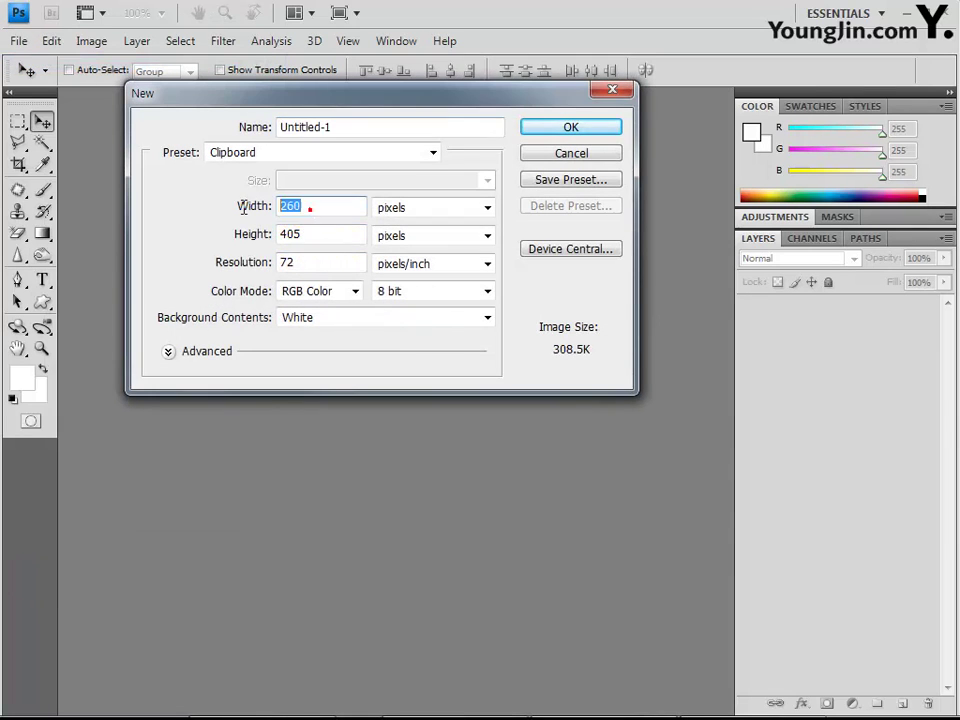
pyautogui.write('400')
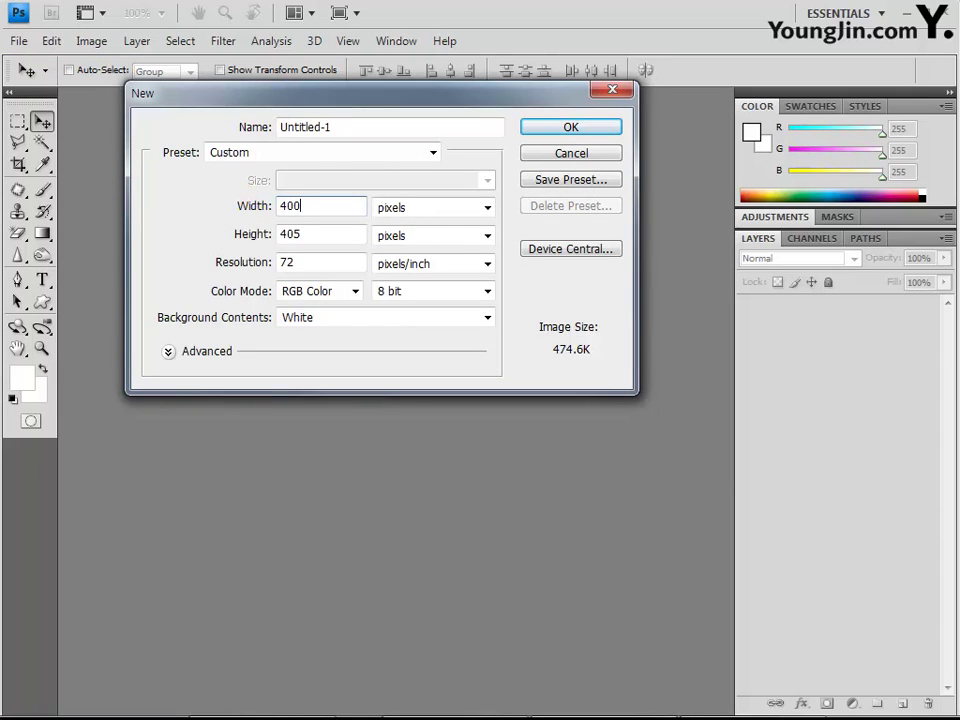
pyautogui.press('Tab')
pyautogui.write('500')
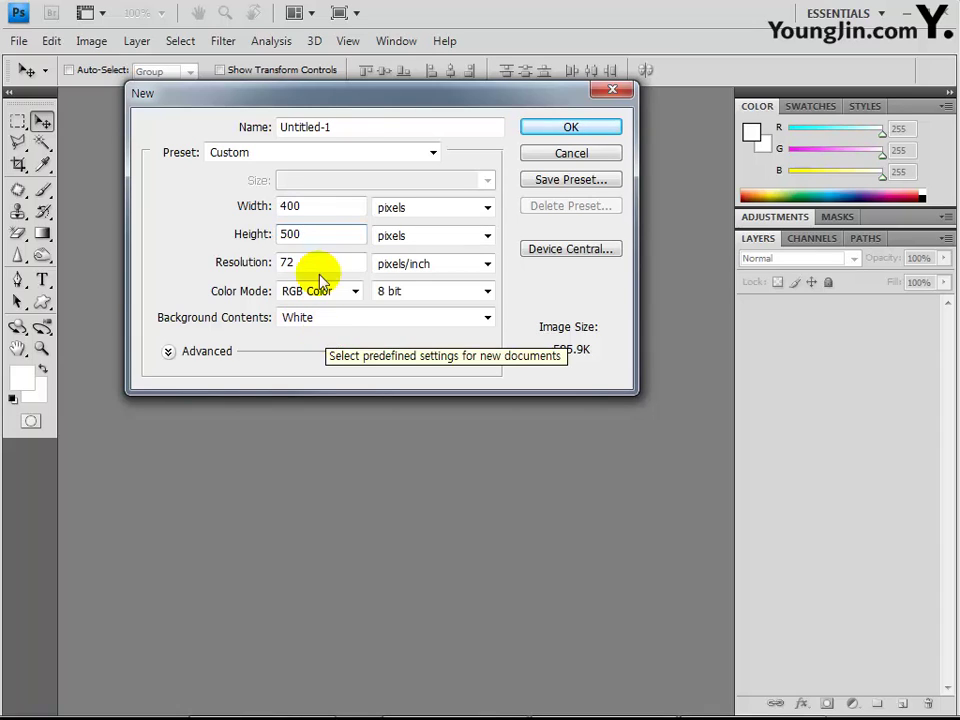
pyautogui.click(556, 132)
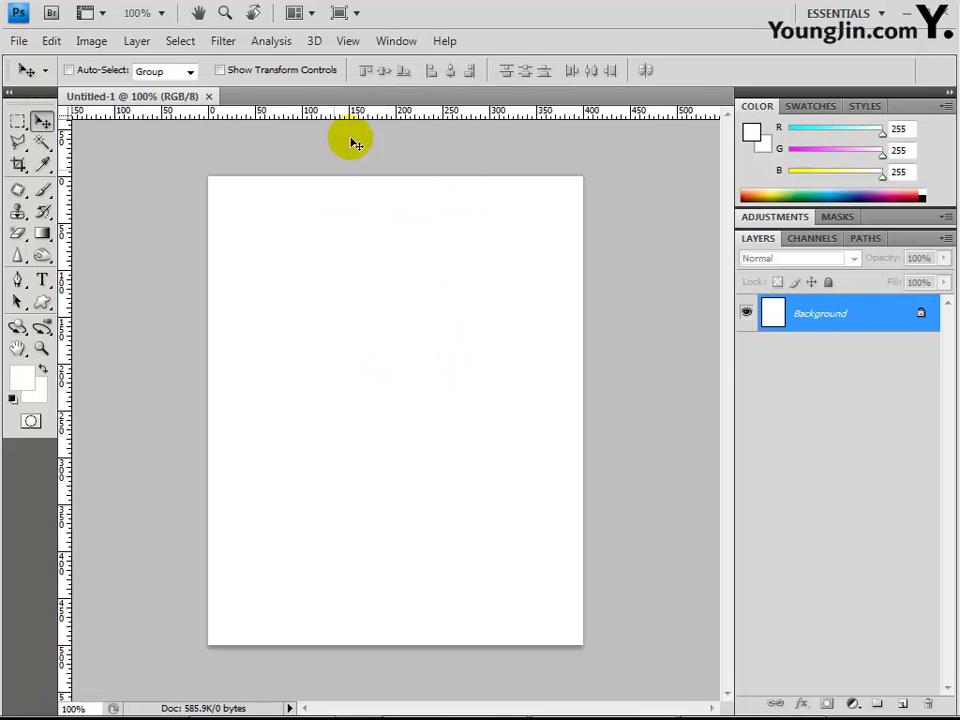
# Step: Add vertical guides at positions 100, 200 and 300 in the new document
pyautogui.click(350, 44)
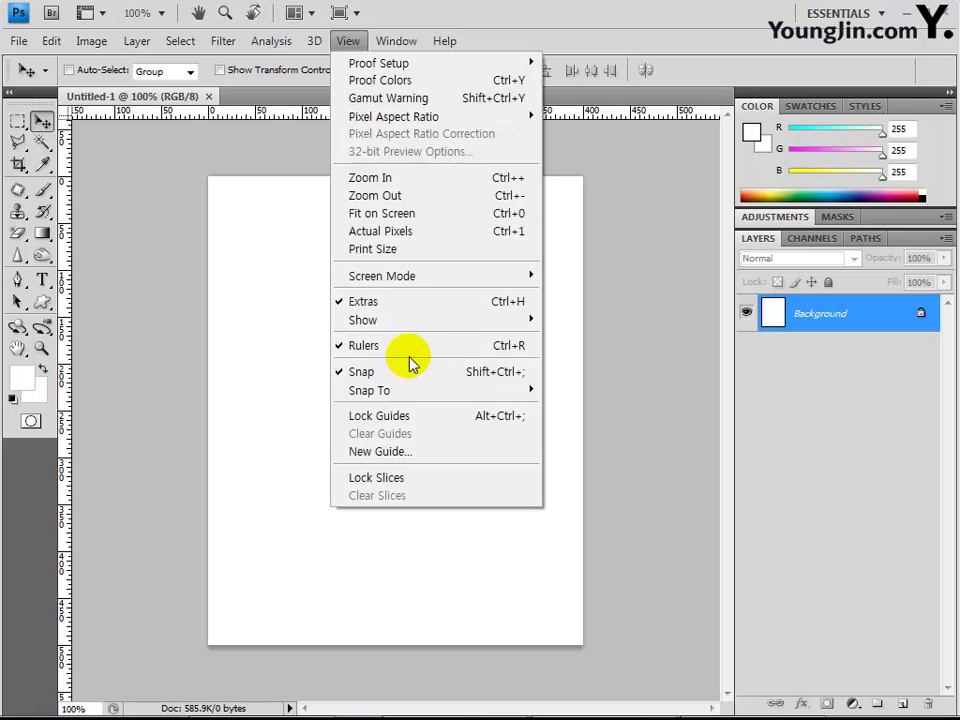
pyautogui.click(407, 452)
pyautogui.write('100')
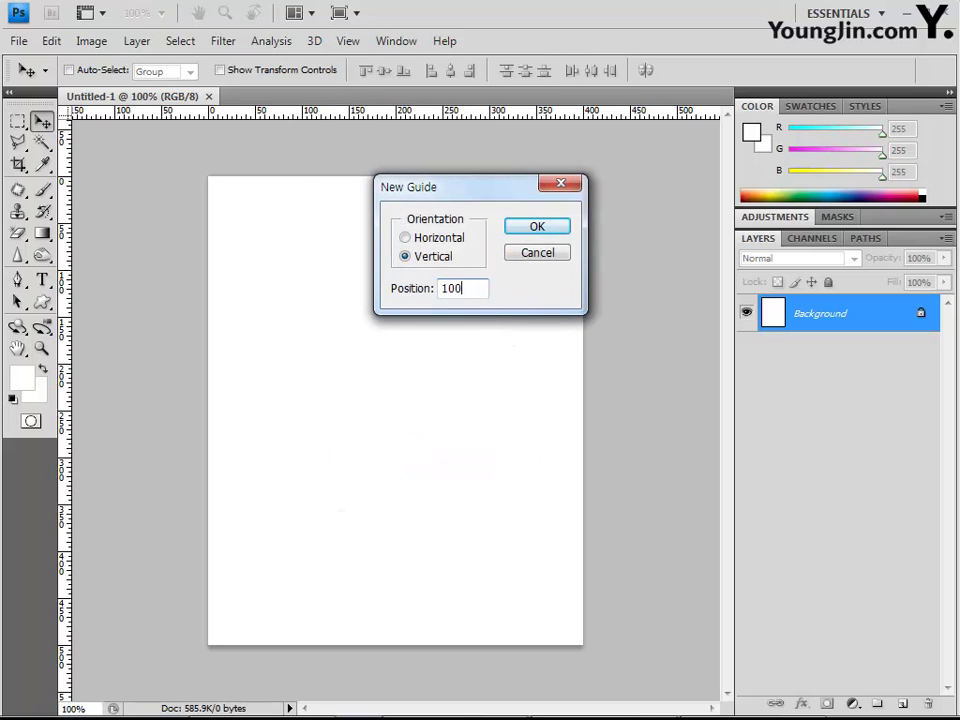
pyautogui.press('Return')
pyautogui.click(347, 41)
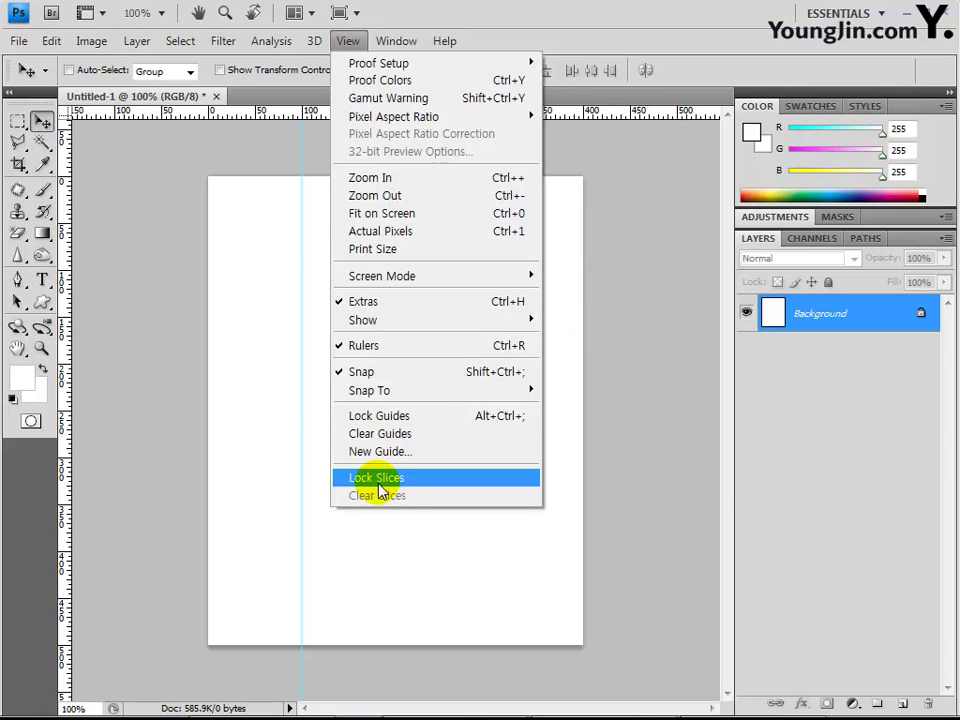
pyautogui.click(381, 452)
pyautogui.write('200')
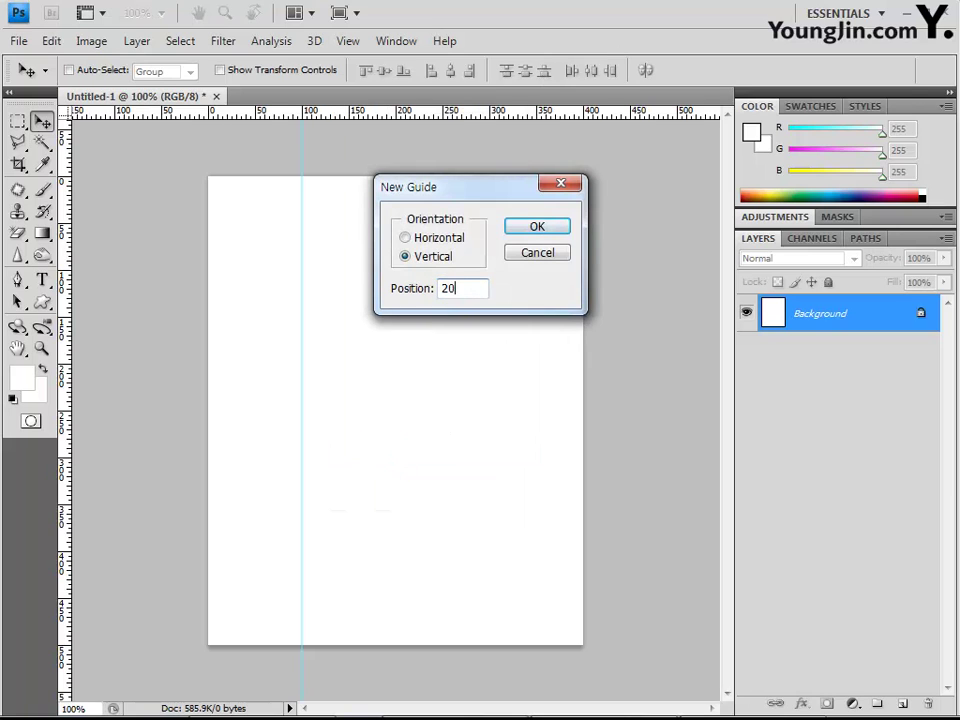
pyautogui.press('Return')
pyautogui.click(347, 44)
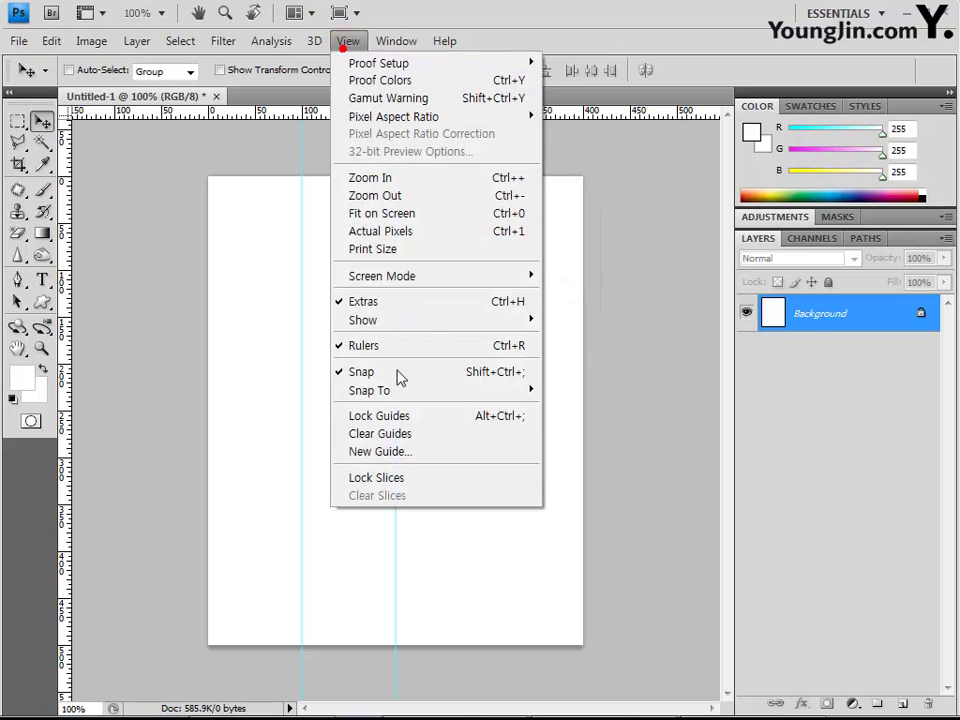
pyautogui.click(394, 454)
pyautogui.write('300')
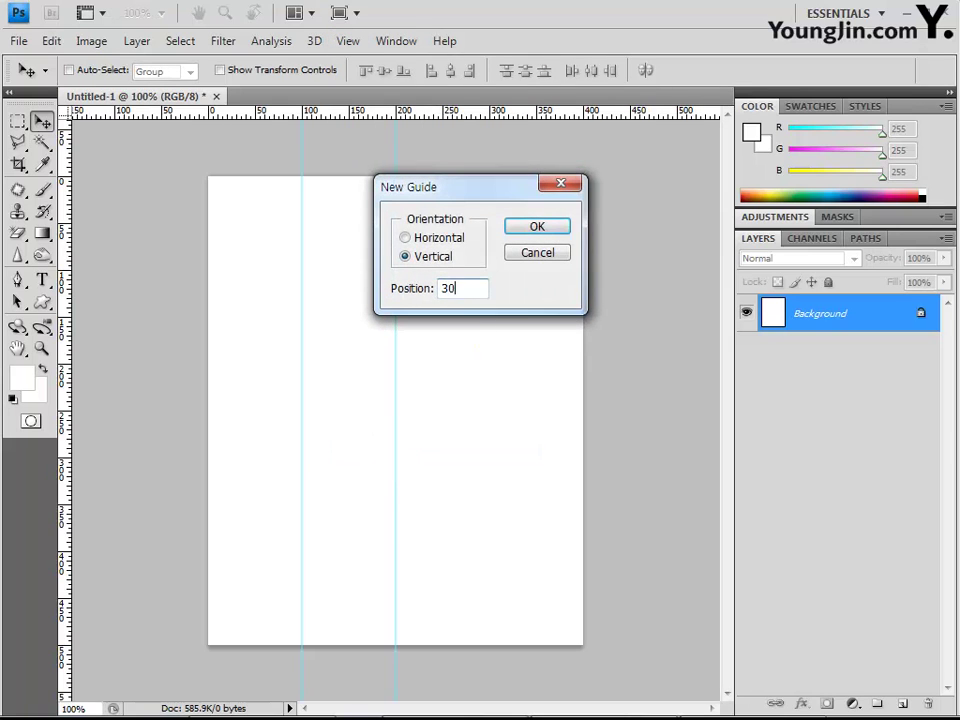
pyautogui.press('Return')
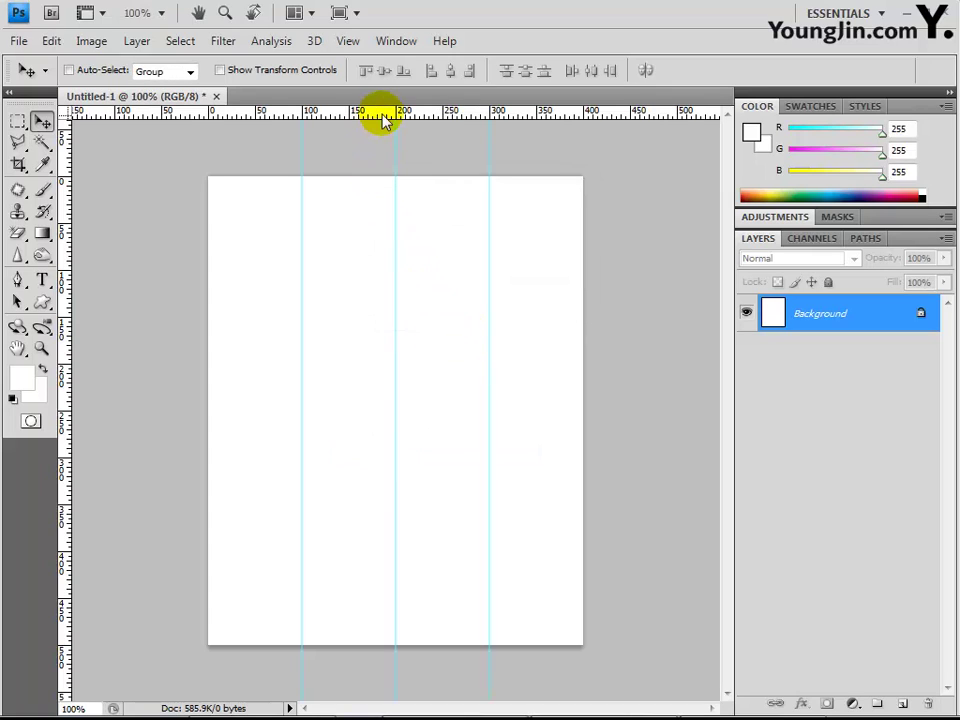
# Step: Place horizontal guides at about 100, 200, 300 and 400 px from the horizontal ruler to complete the grid
pyautogui.moveTo(386, 116); pyautogui.dragTo(401, 363)
pyautogui.moveTo(396, 118); pyautogui.dragTo(393, 458)
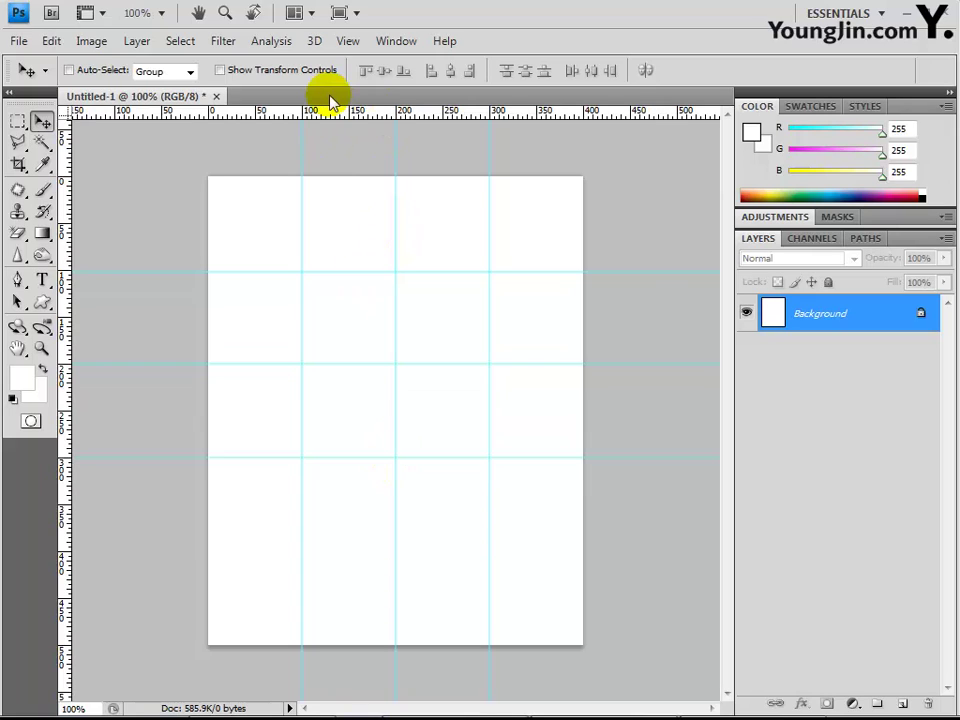
pyautogui.moveTo(336, 111); pyautogui.dragTo(368, 551)
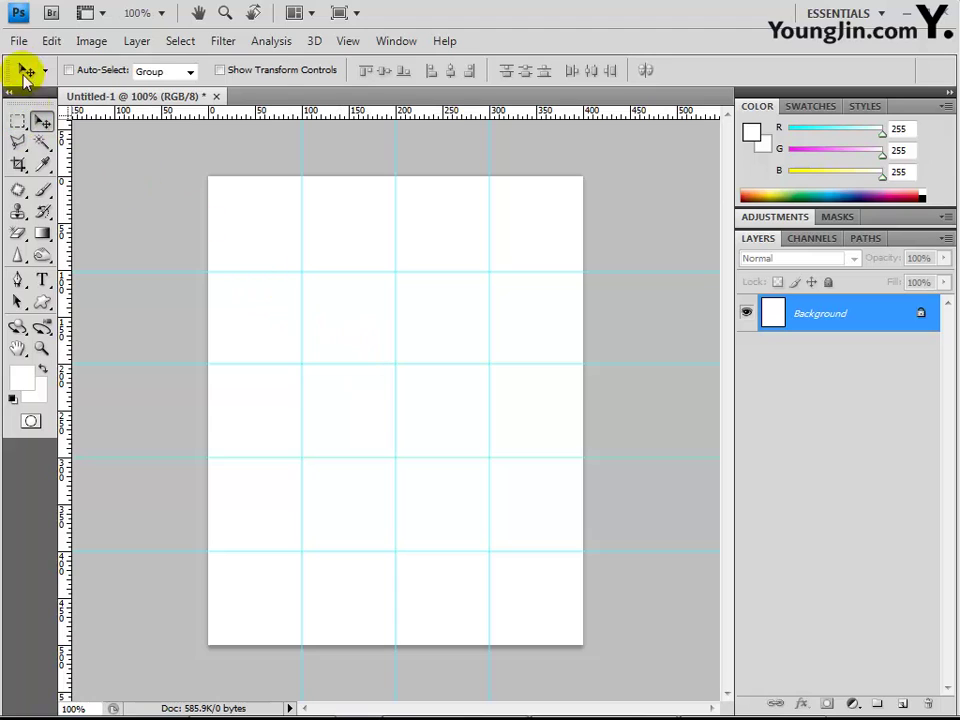
# Step: Save the document in folder 1 as a Photoshop PSD named with the examinee number, the full name and the suffix -2
pyautogui.click(17, 42)
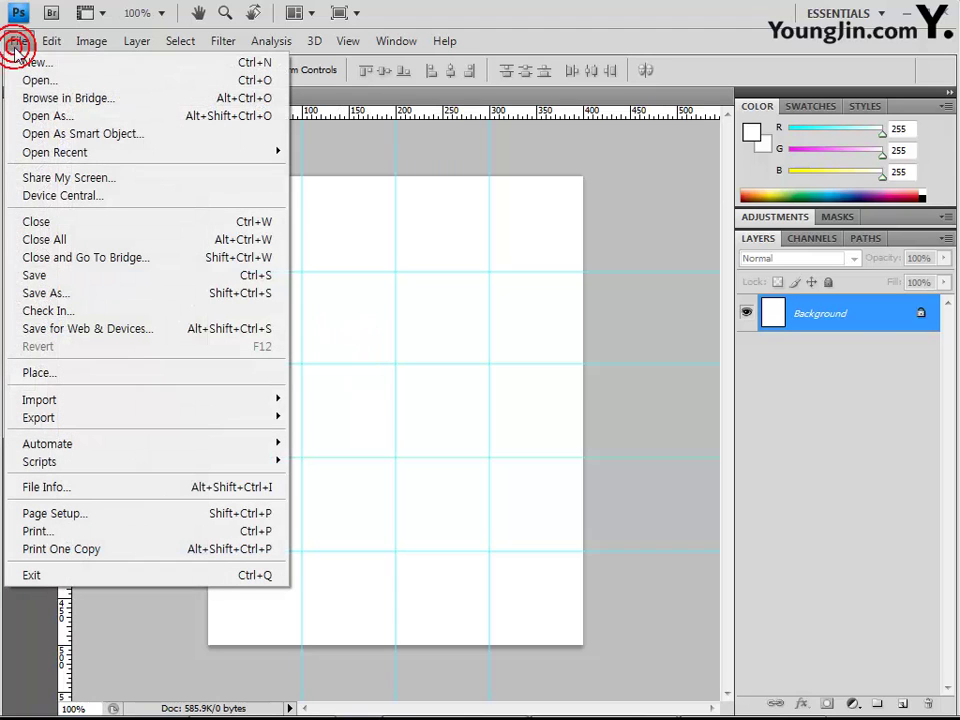
pyautogui.click(63, 293)
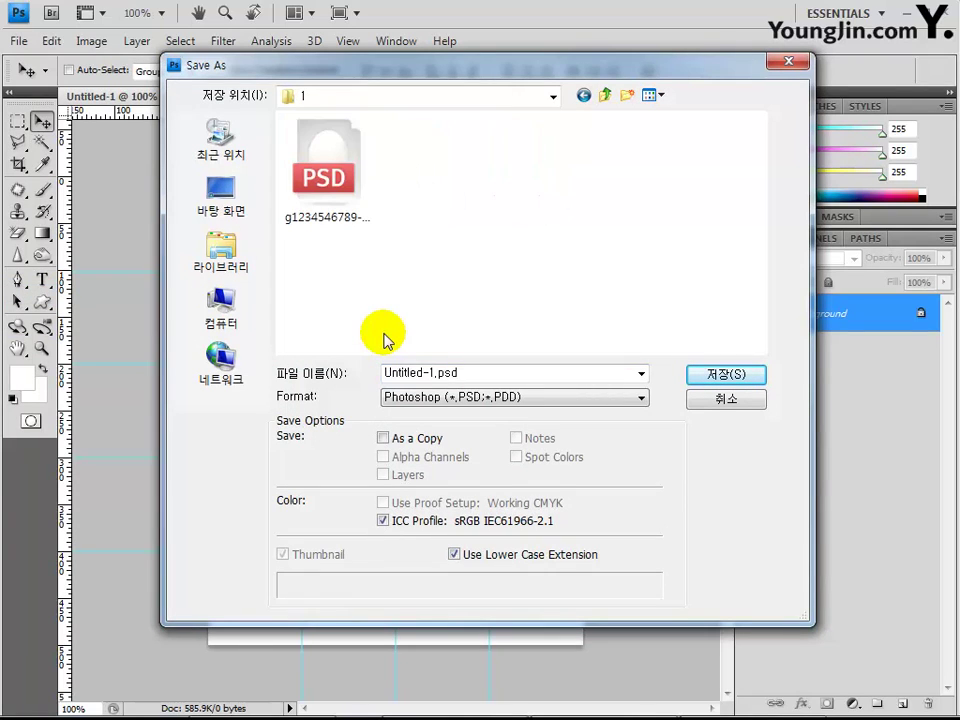
pyautogui.moveTo(452, 375); pyautogui.dragTo(386, 373)
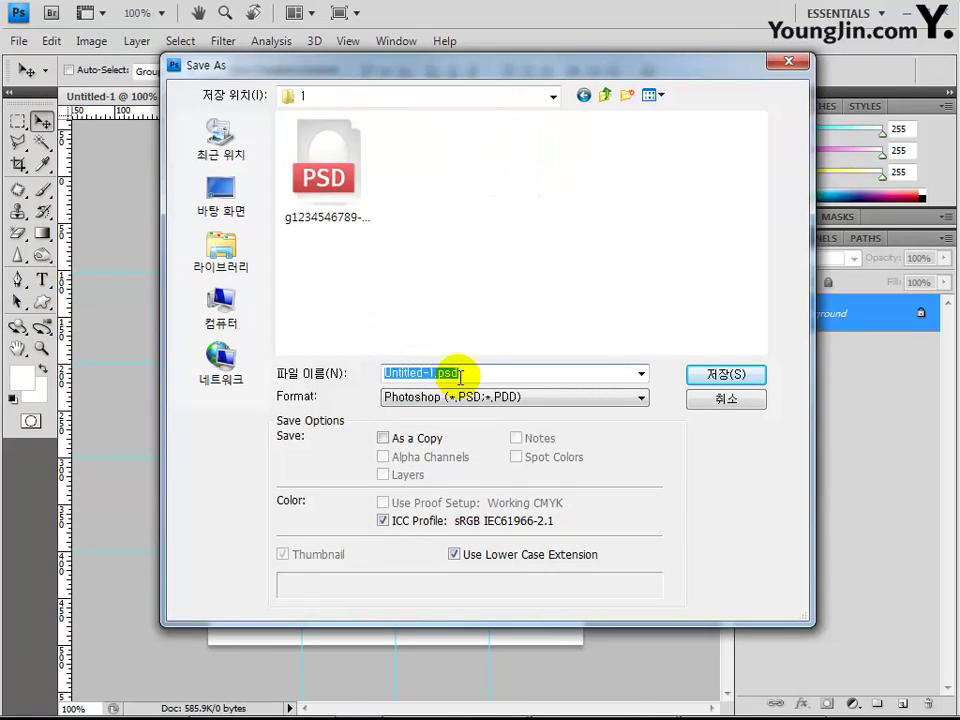
pyautogui.write('G123')
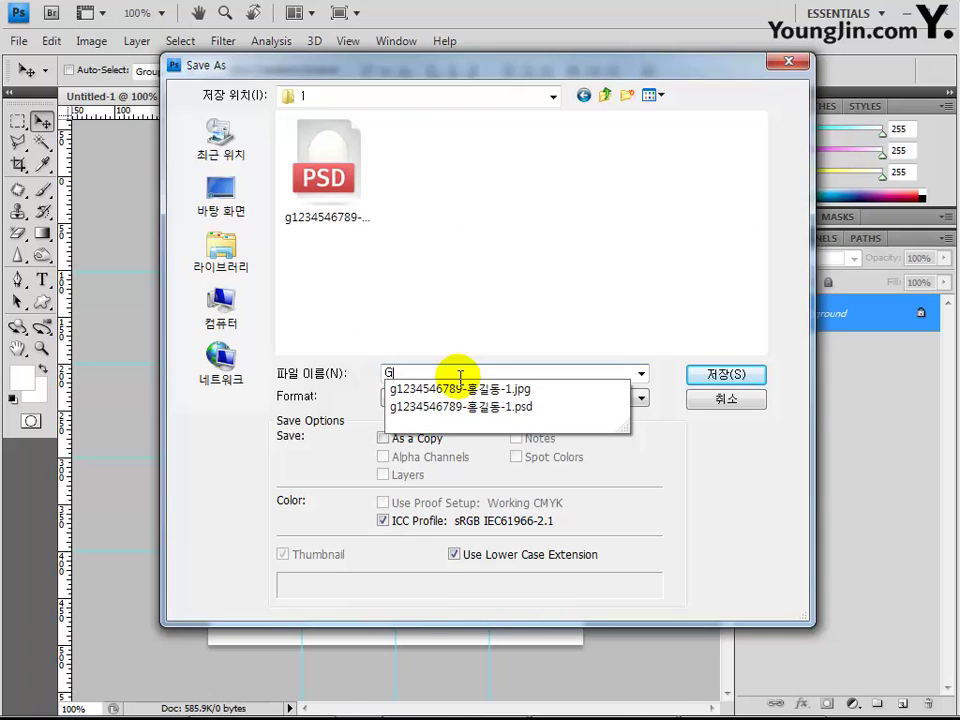
pyautogui.click(456, 375)
pyautogui.write('456789')
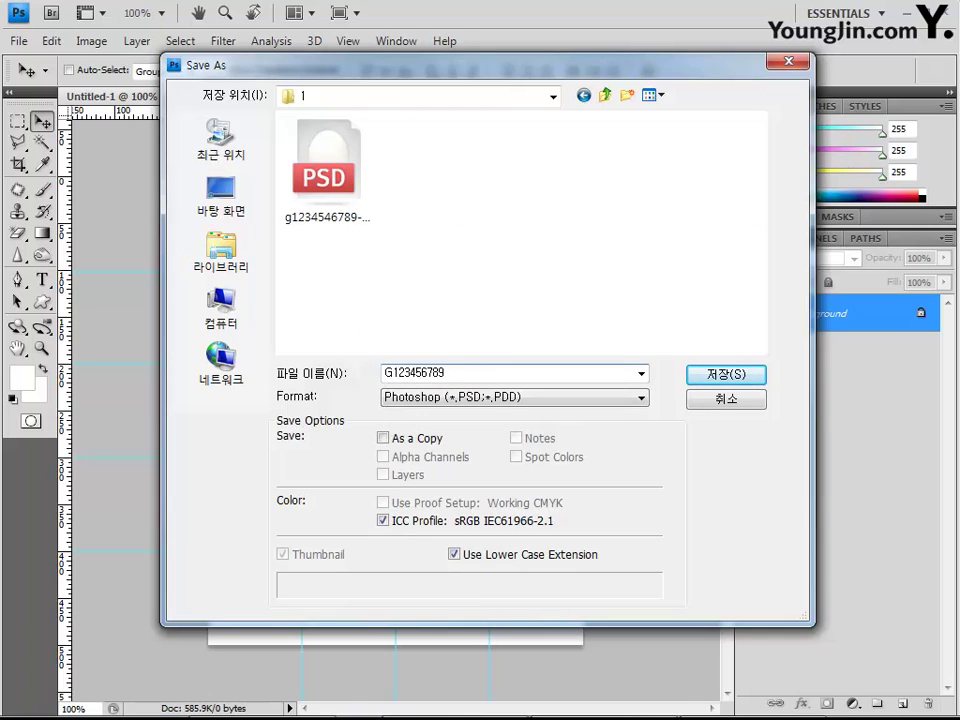
pyautogui.write('-')
pyautogui.write('호미')
pyautogui.write('길동')
pyautogui.write('-')
pyautogui.write('2')
pyautogui.press('Return')
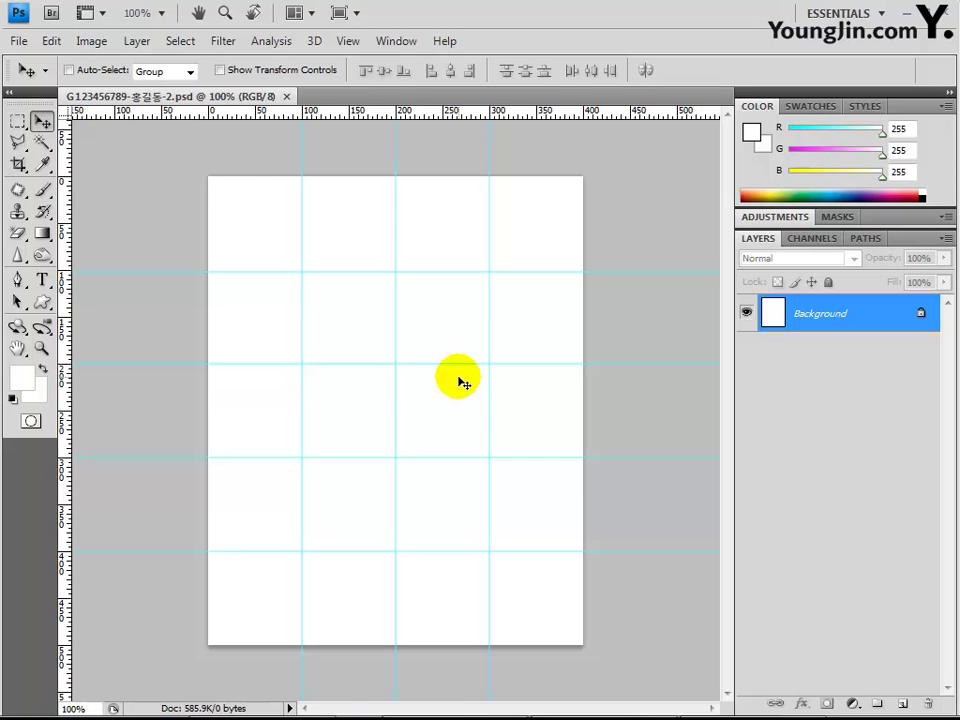
# Step: Open 1급-9.jpg from Chapter02 and paste a copy of the whole image into the 400 × 500 pixel document
pyautogui.click(19, 41)
pyautogui.click(36, 79)
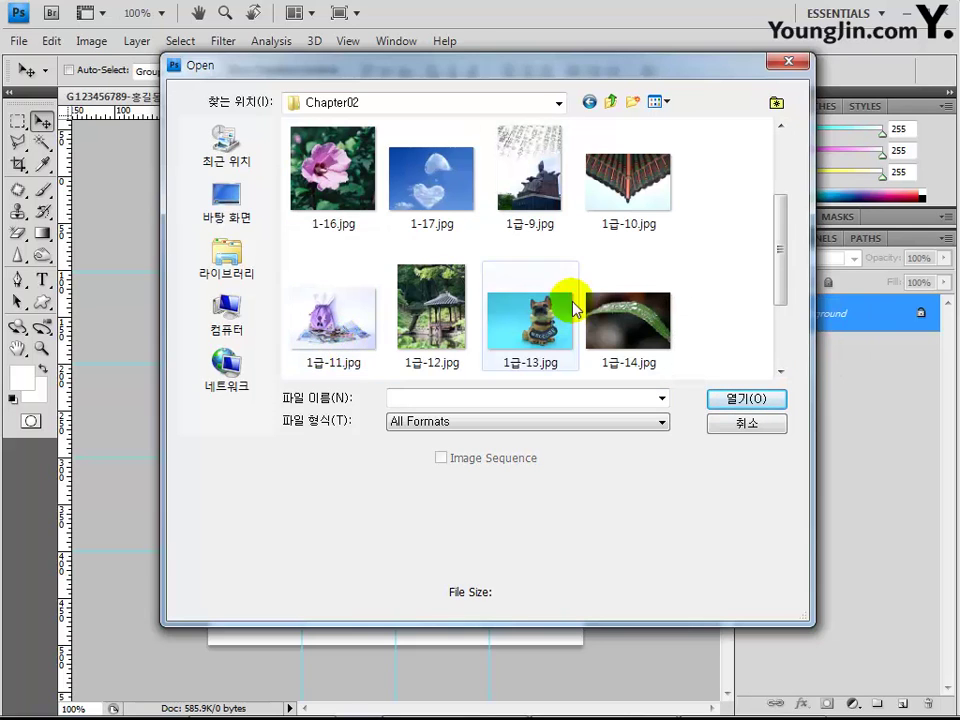
pyautogui.click(546, 222)
pyautogui.click(772, 399)
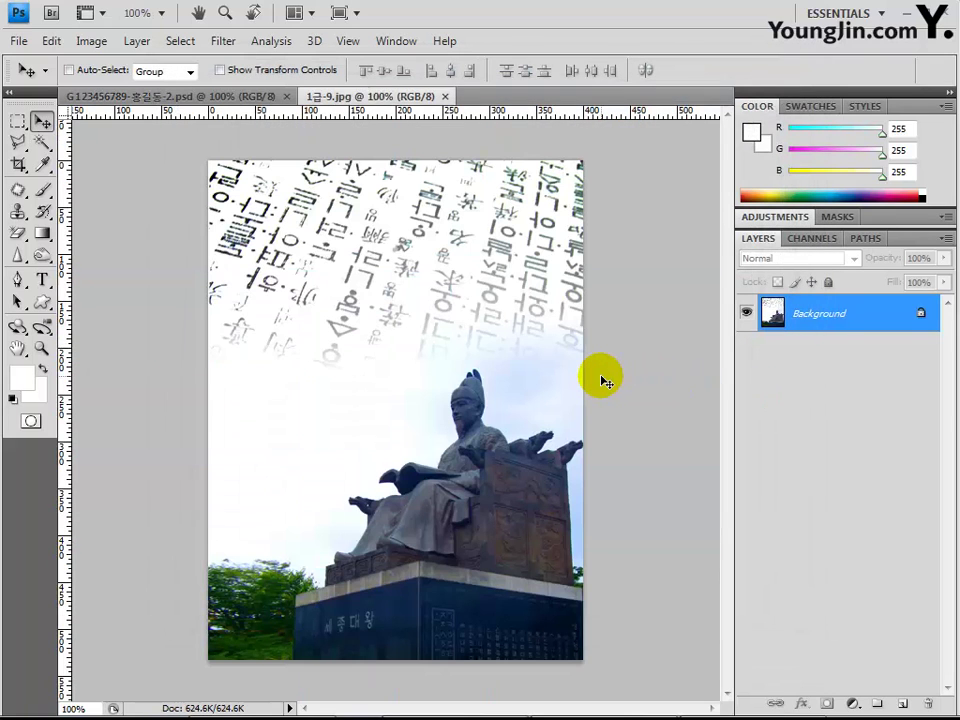
pyautogui.hotkey('ctrl', 'a')
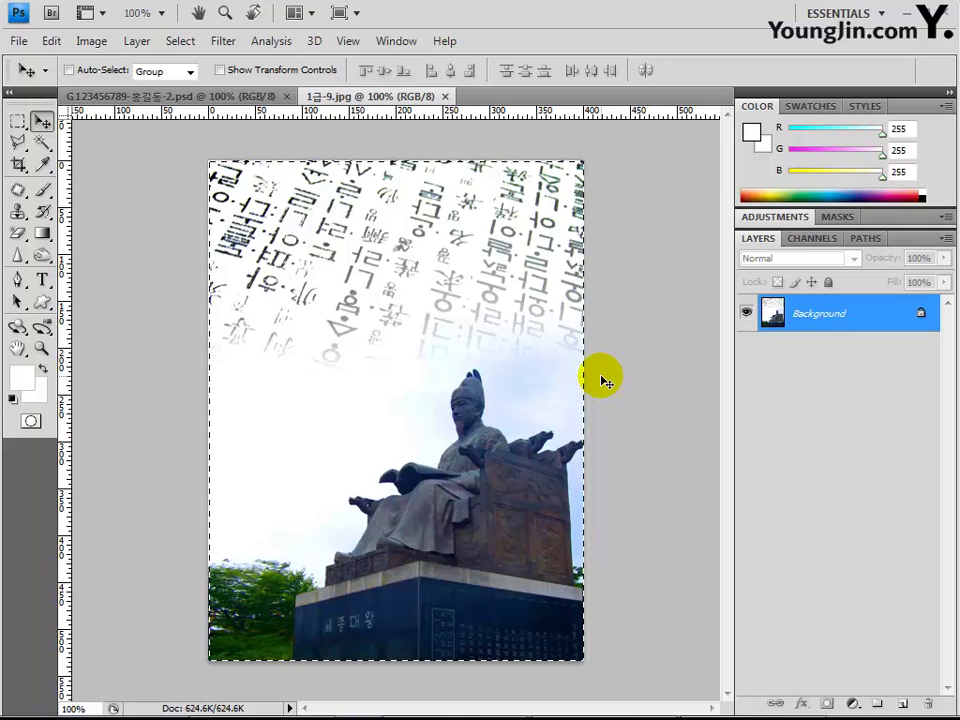
pyautogui.click(190, 97)
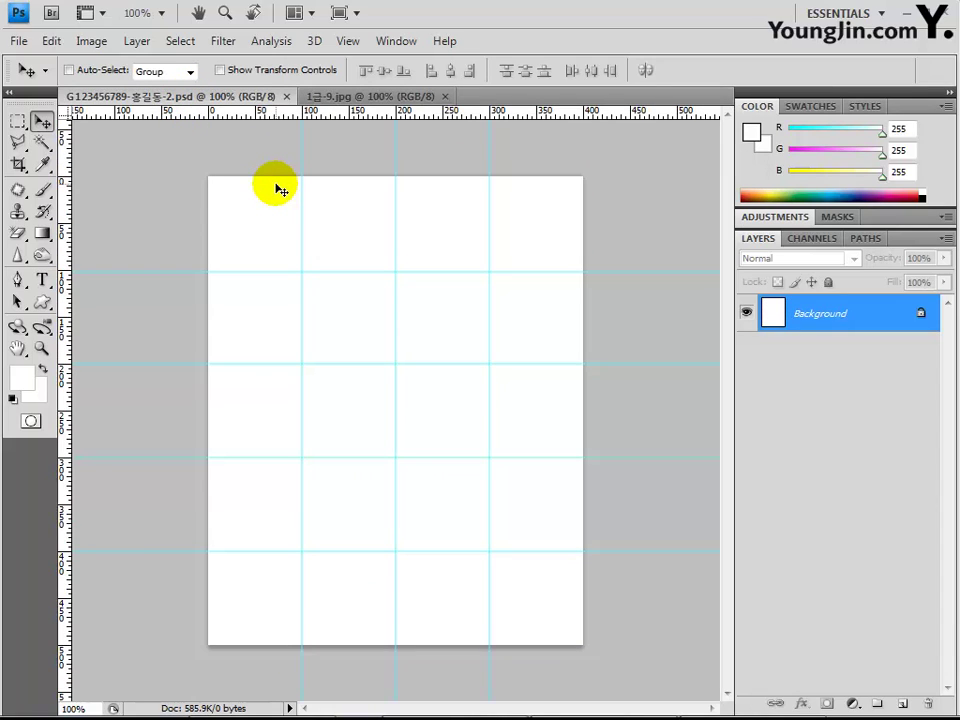
pyautogui.hotkey('ctrl', 'v')
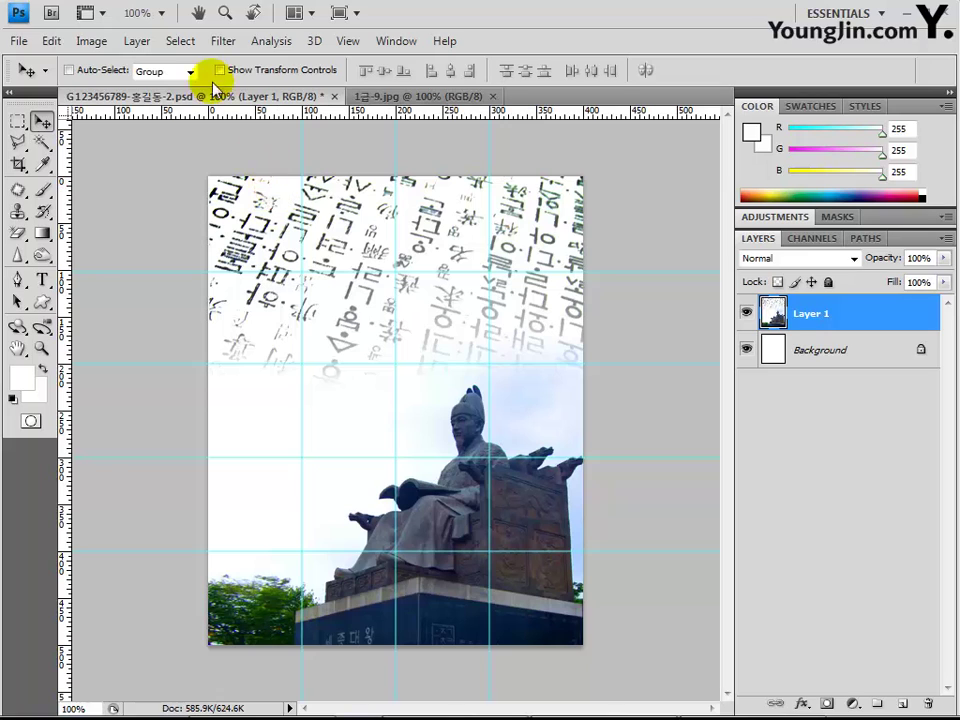
# Step: Apply the Paint Daubs filter to the statue layer with brush size 8, sharpness 7 and the Simple brush type
pyautogui.click(223, 41)
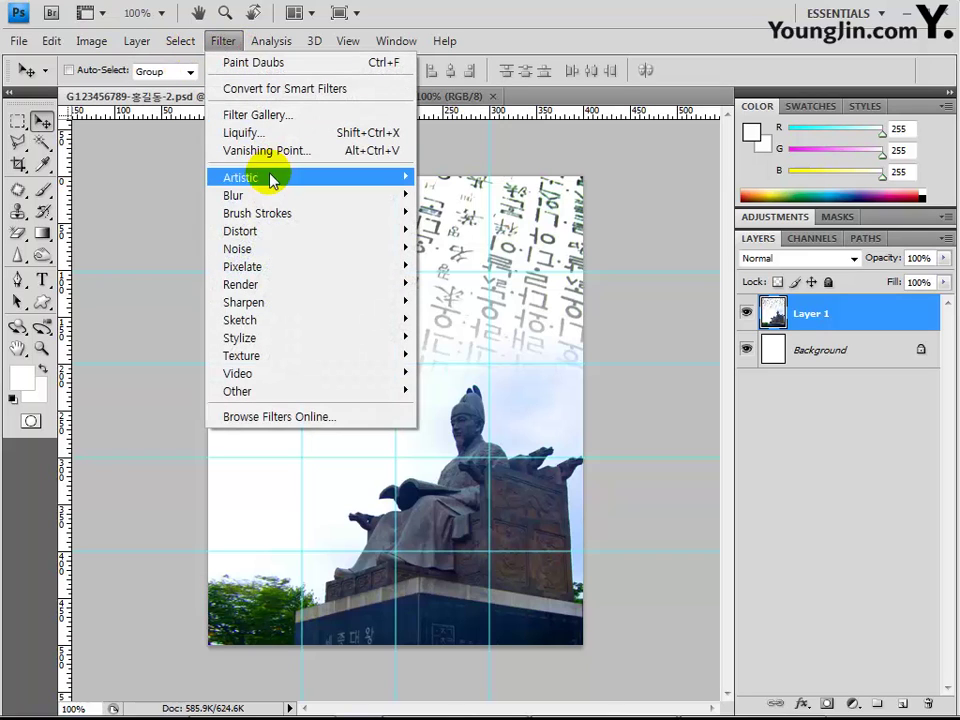
pyautogui.moveTo(270, 181)
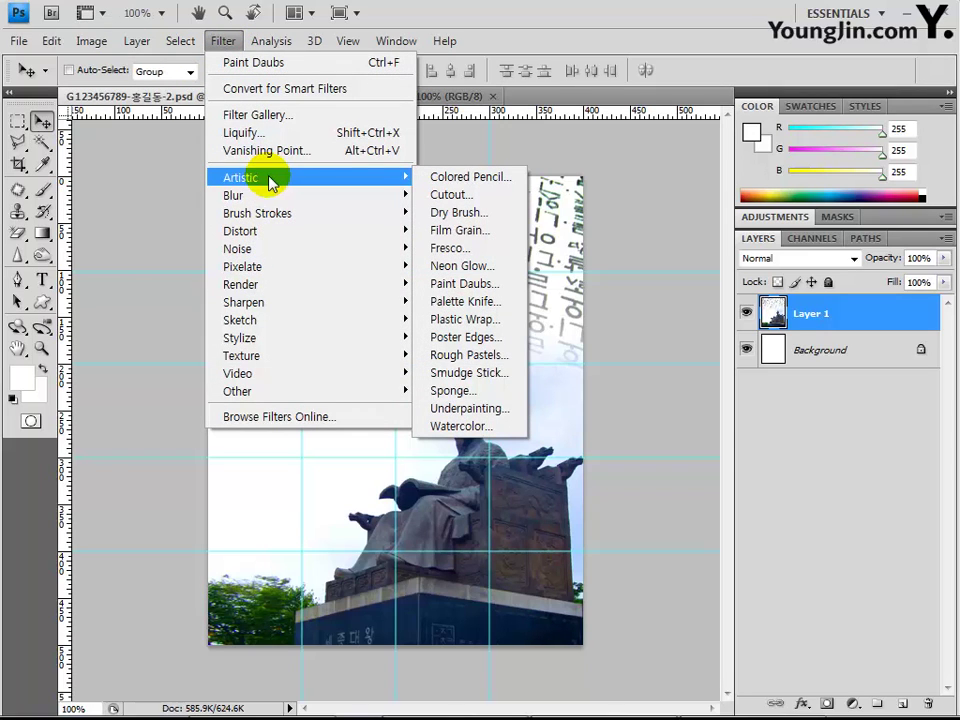
pyautogui.click(462, 285)
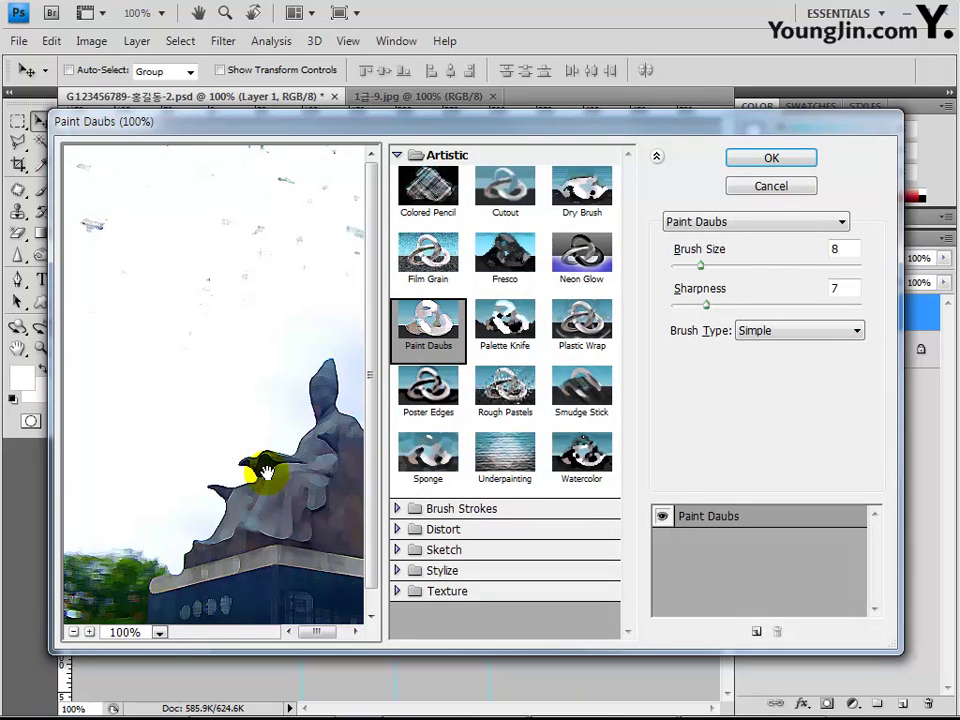
pyautogui.moveTo(280, 410); pyautogui.dragTo(215, 390)
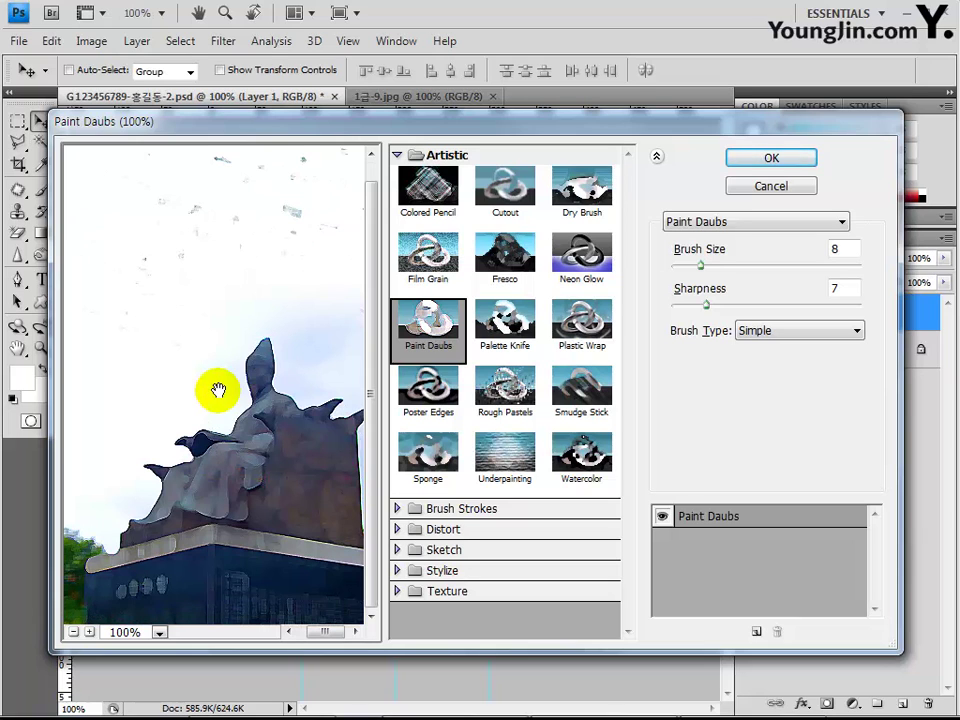
pyautogui.press('Return')
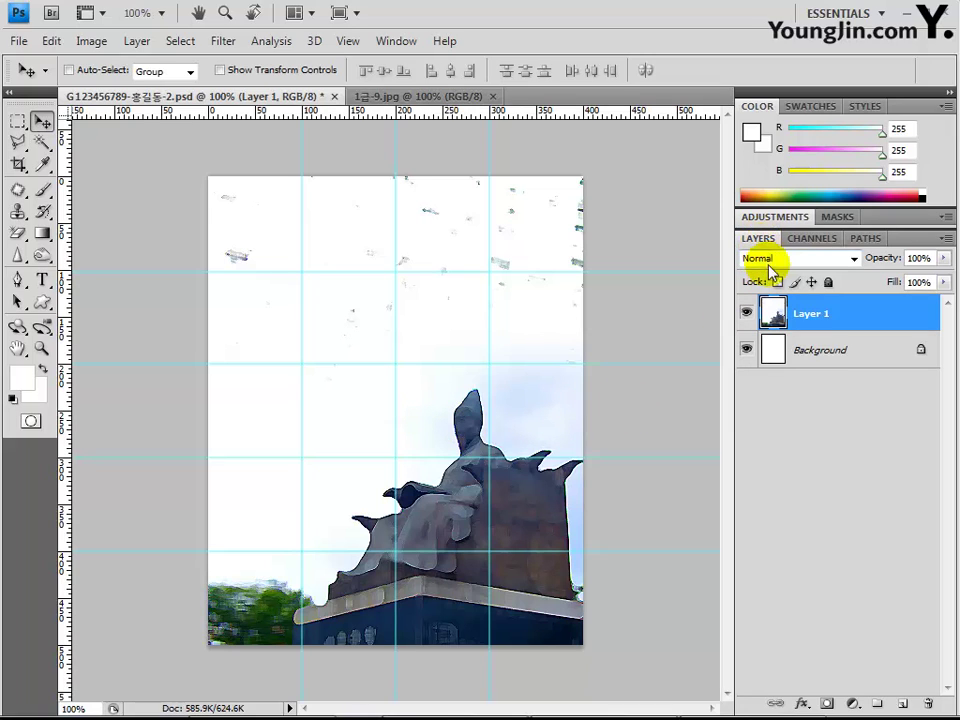
# Step: Add a Hue/Saturation adjustment layer above the statue image with Colorize enabled and saturation set to 20
pyautogui.click(851, 705)
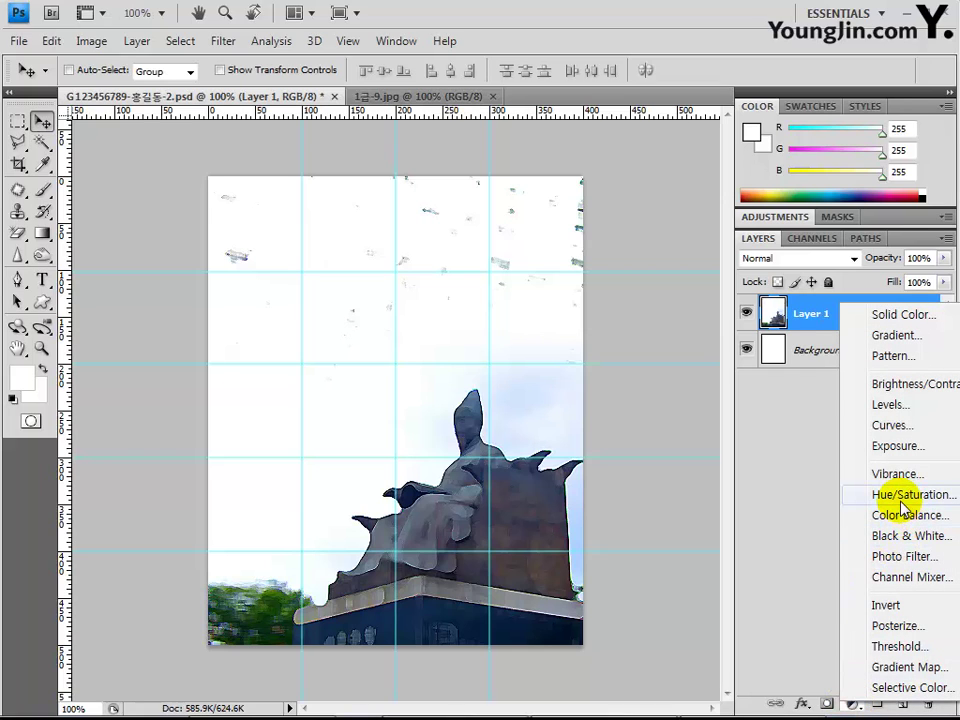
pyautogui.click(853, 495)
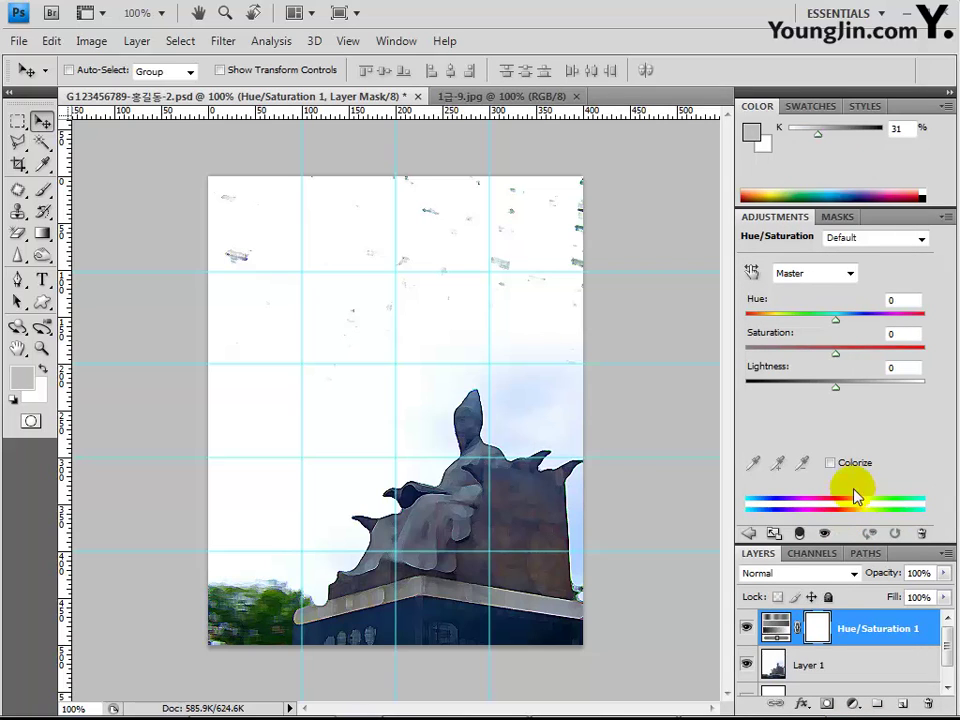
pyautogui.click(870, 463)
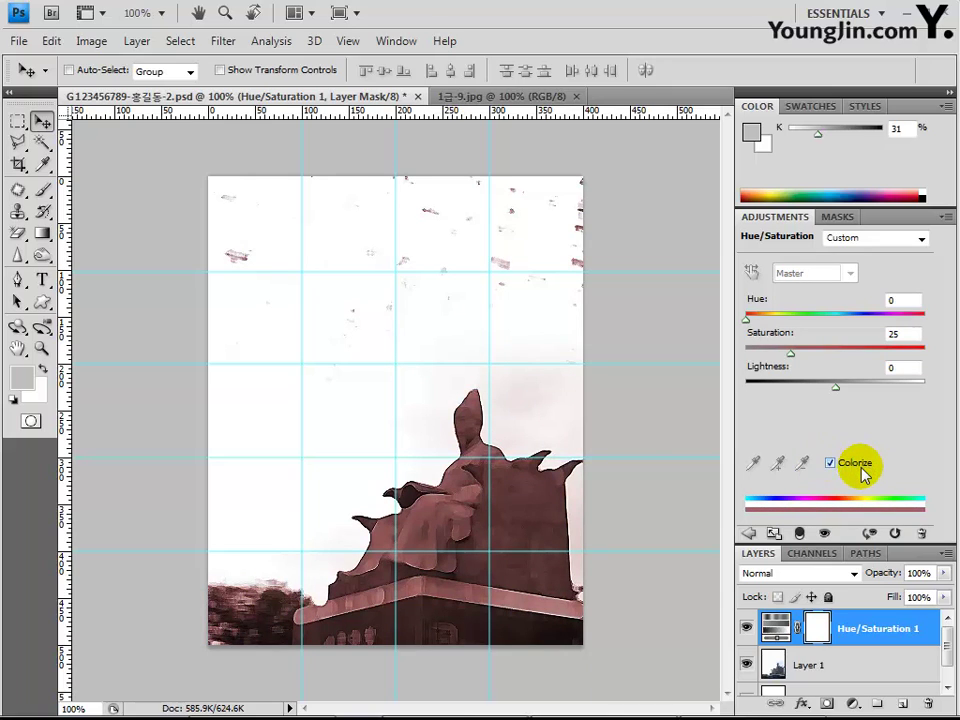
pyautogui.doubleClick(900, 334)
pyautogui.write('20')
pyautogui.press('Return')
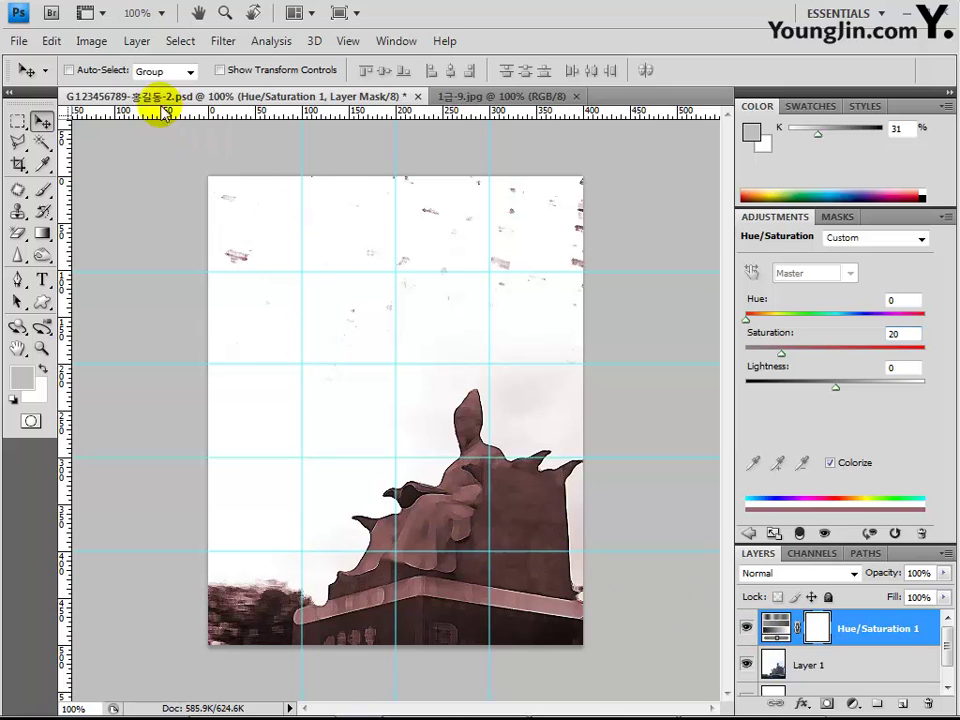
# Step: Open the roof image 1급-10.jpg from the Chapter02 folder
pyautogui.click(19, 41)
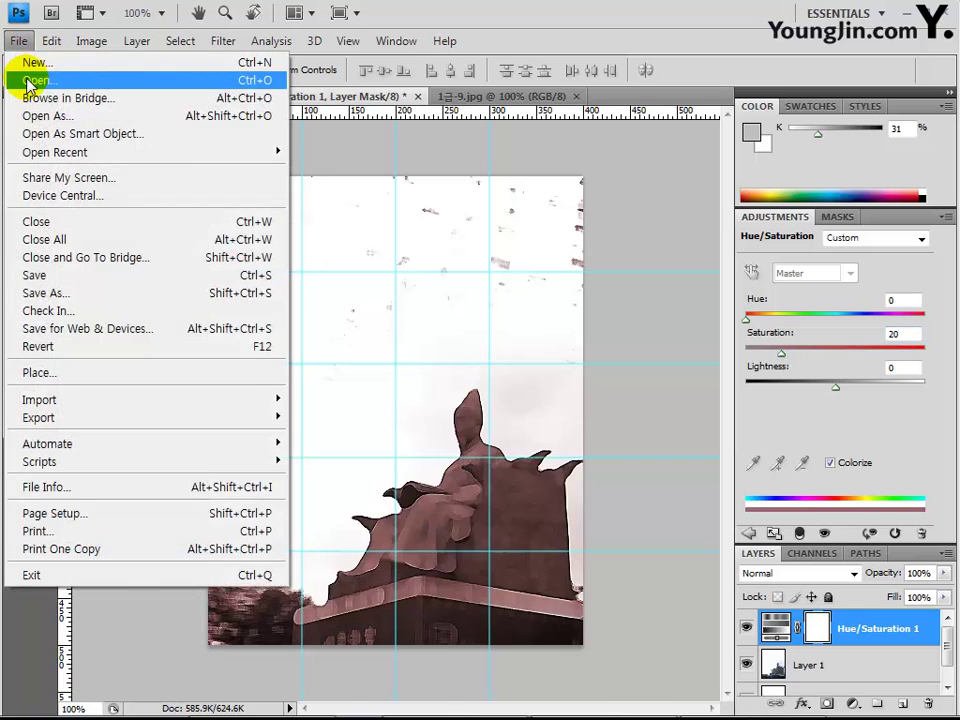
pyautogui.click(30, 81)
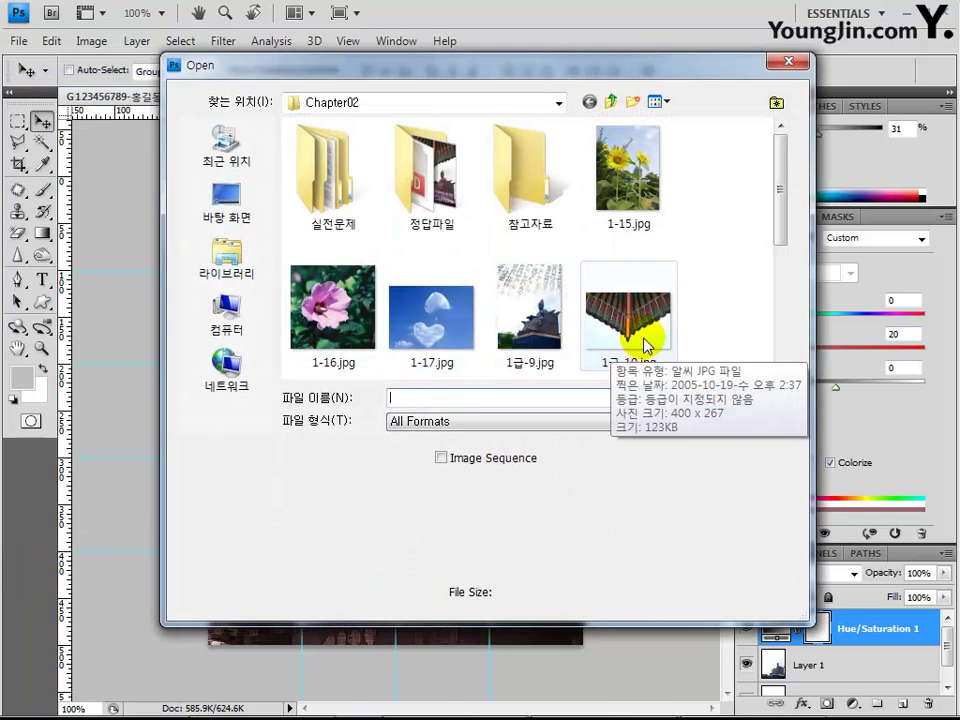
pyautogui.click(647, 346)
pyautogui.click(745, 400)
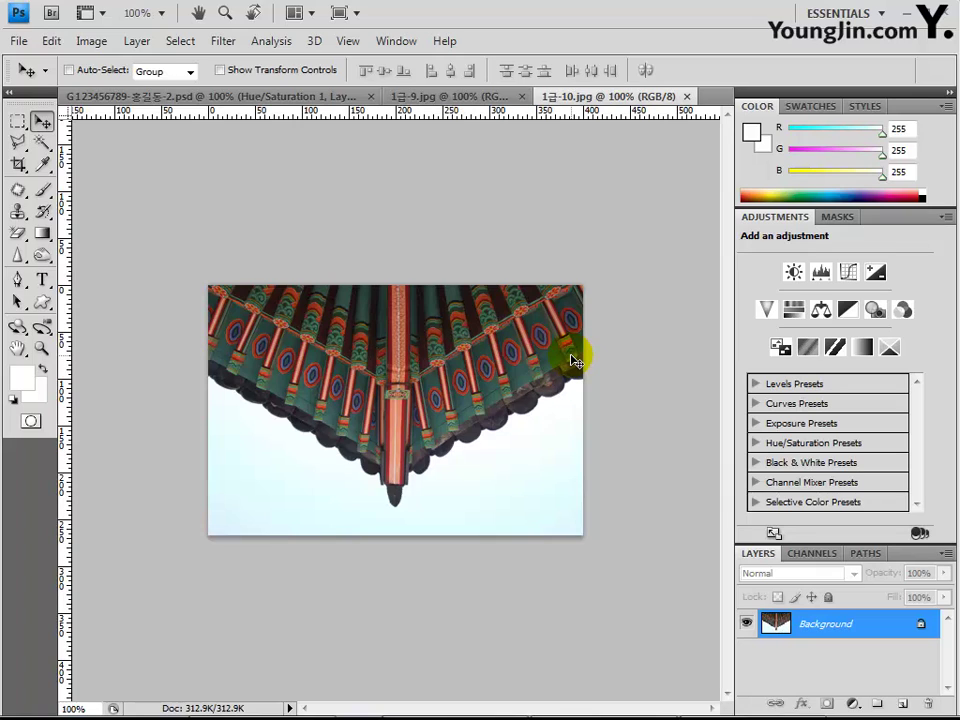
# Step: Select the sky below the roof with the Magic Wand tool at tolerance 32 and invert the selection to isolate the roof
pyautogui.click(41, 143)
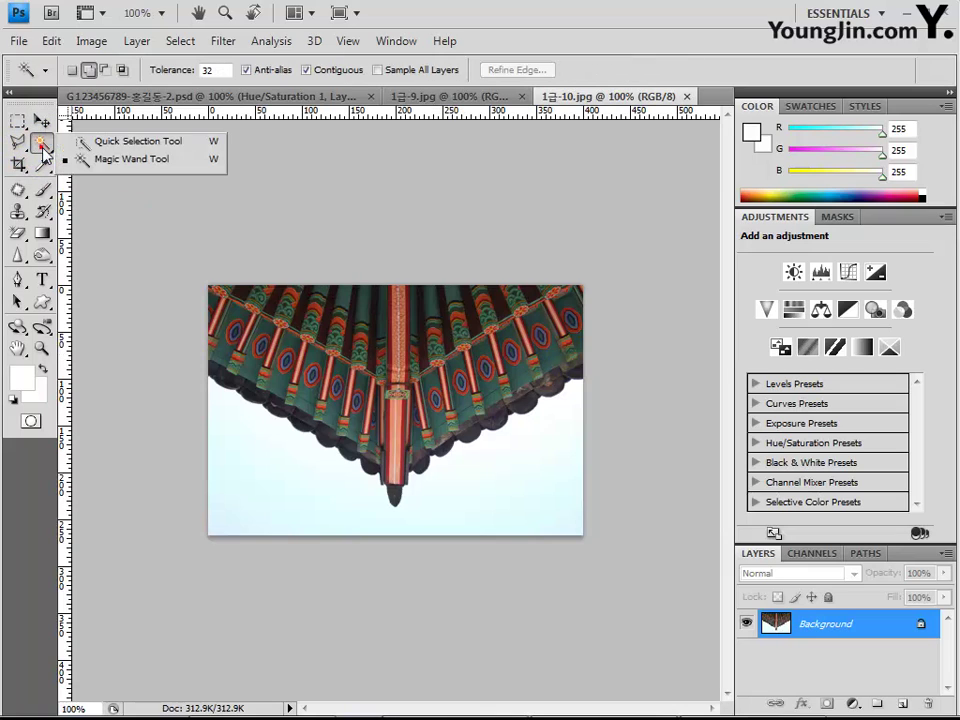
pyautogui.click(103, 161)
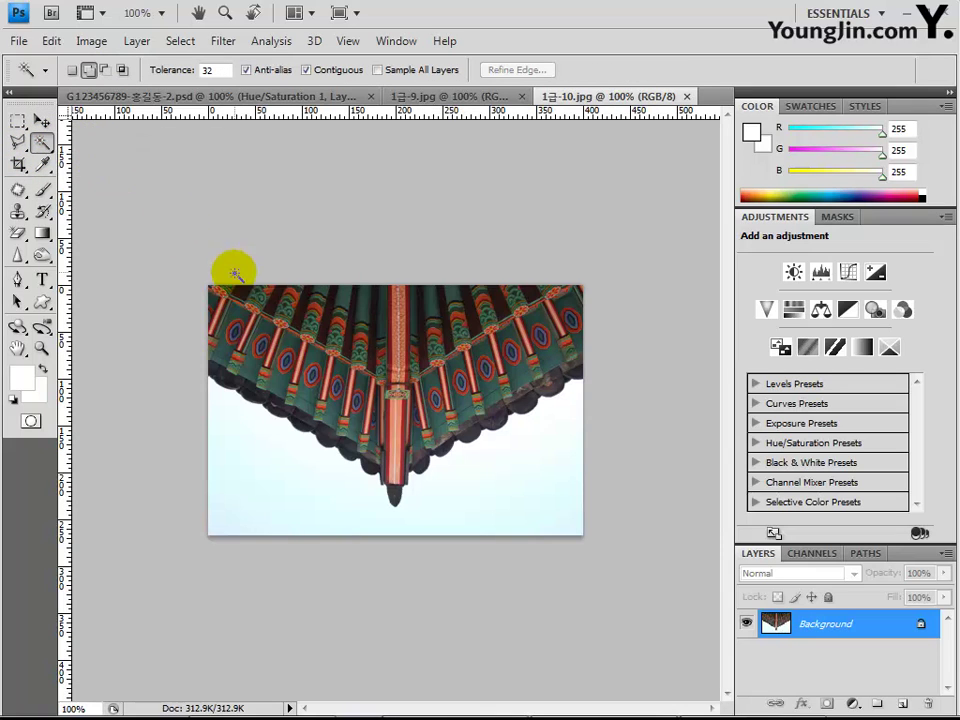
pyautogui.click(299, 493)
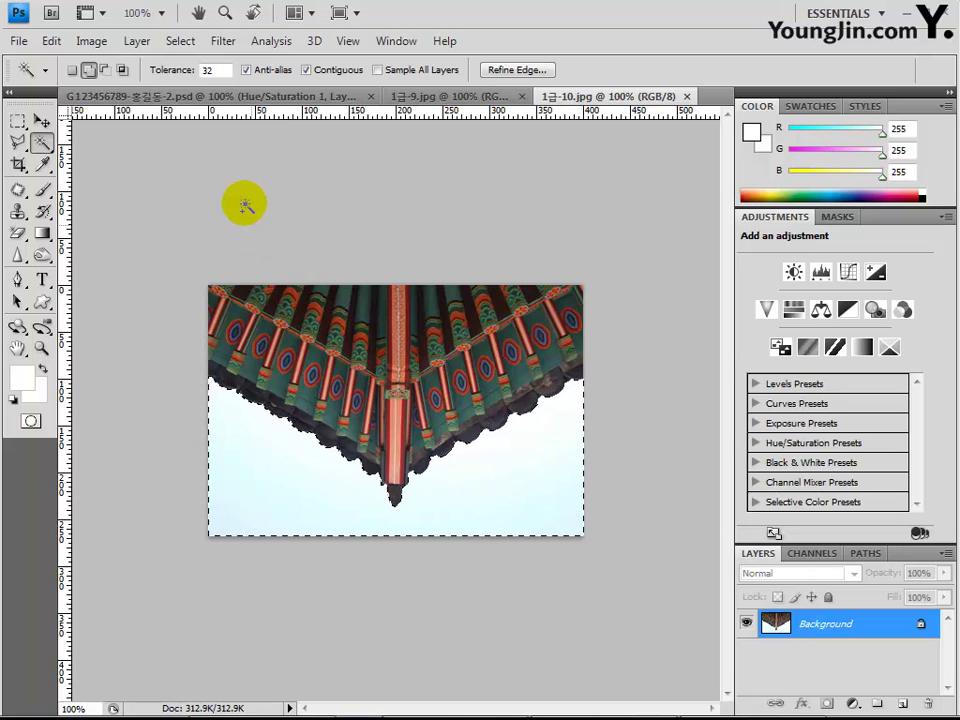
pyautogui.rightClick(503, 459)
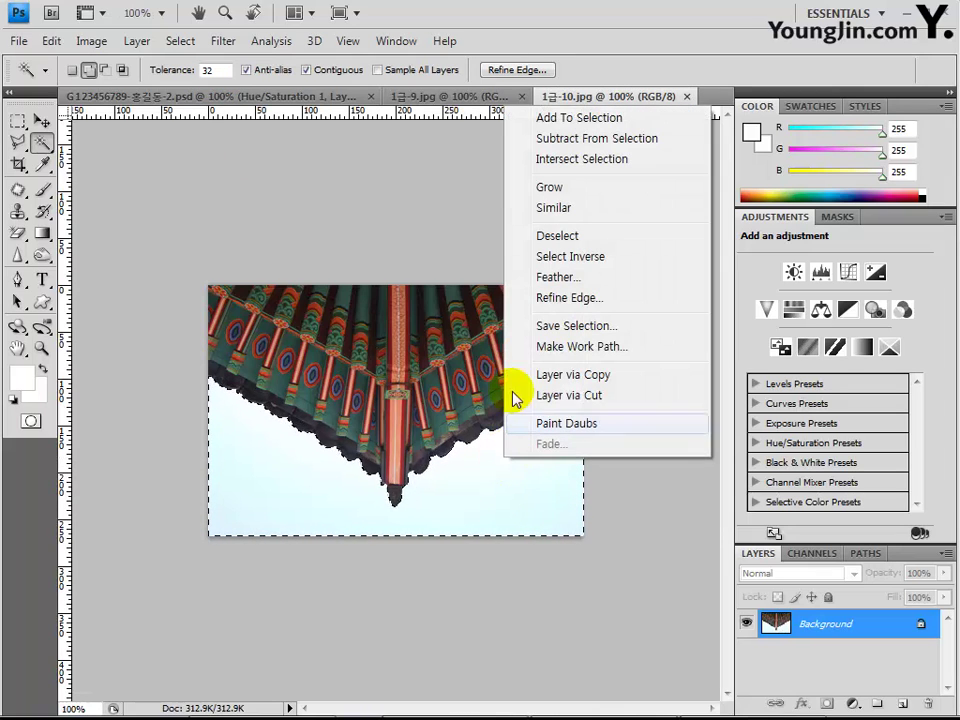
pyautogui.click(547, 258)
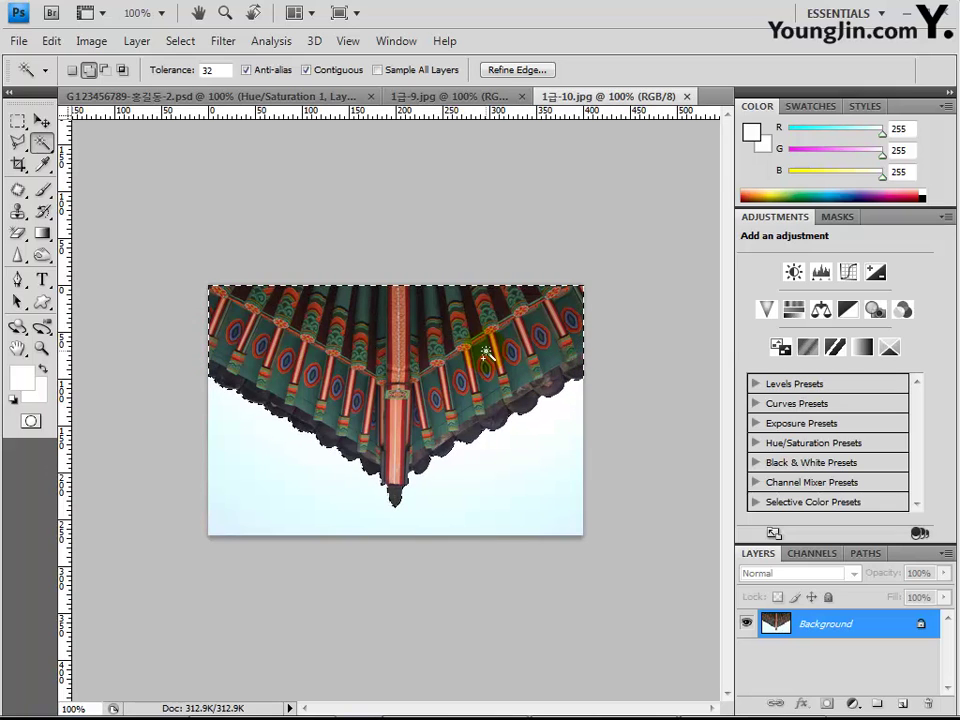
# Step: Paste the selected roof into the composition as a new layer and move it up to the canvas's upper edge
pyautogui.click(146, 96)
pyautogui.hotkey('ctrl', 'shift', 'alt', 'n')
pyautogui.hotkey('ctrl', 'v')
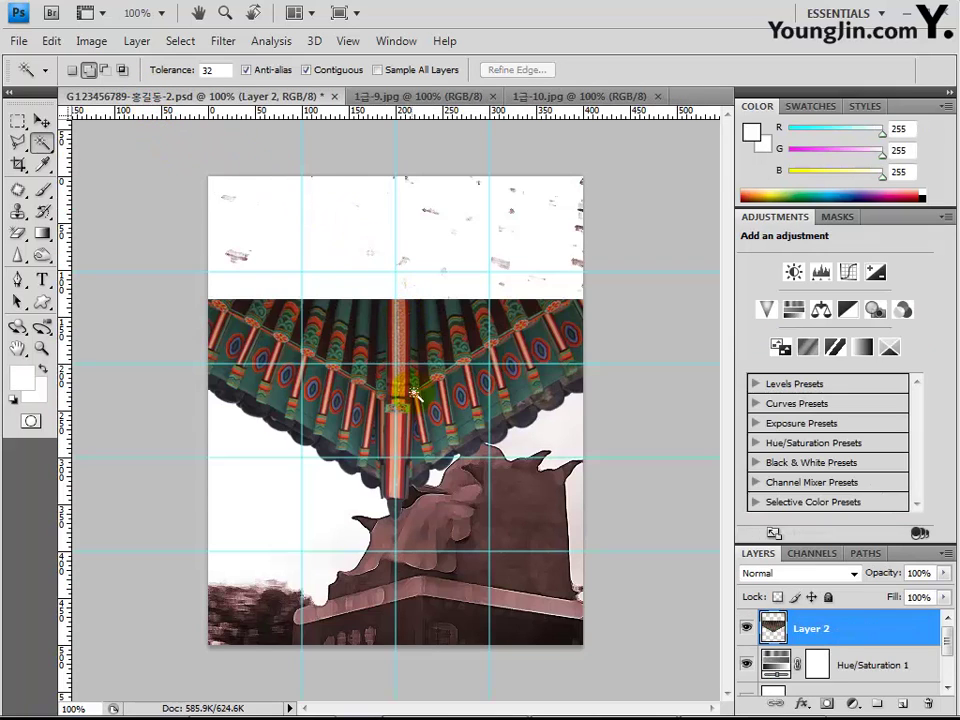
pyautogui.click(41, 120)
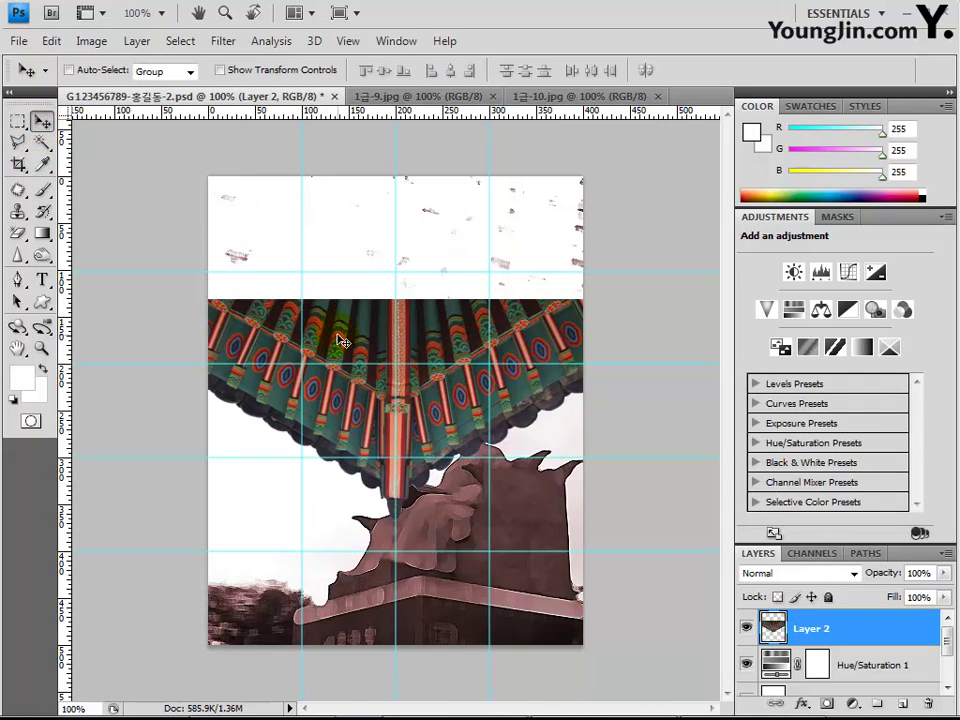
pyautogui.moveTo(336, 330); pyautogui.dragTo(335, 211)
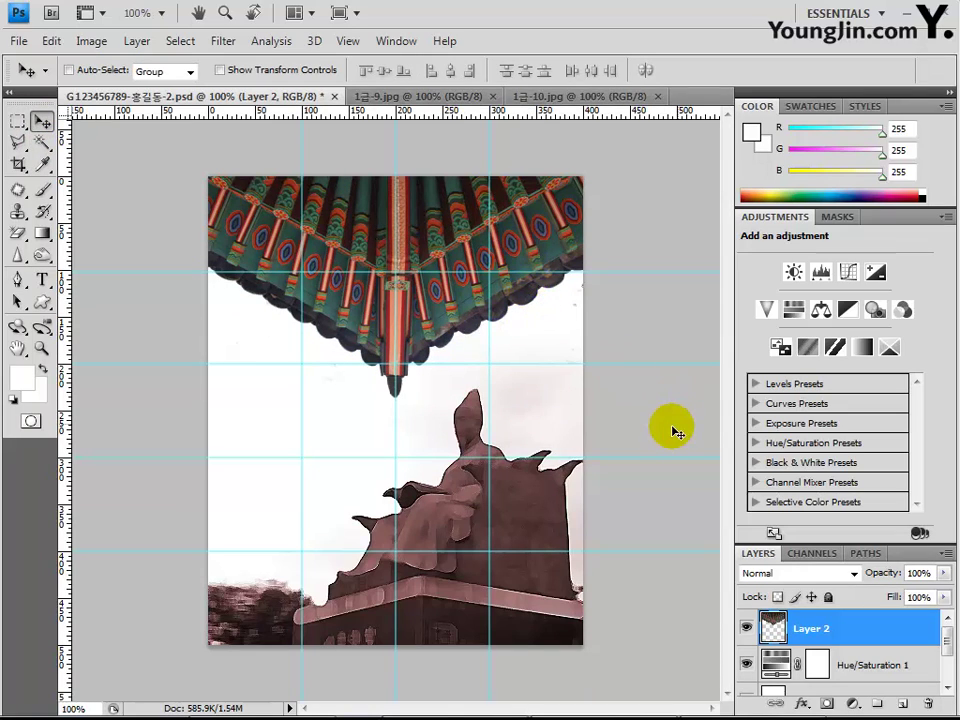
# Step: Add a Bevel and Emboss effect to the roof layer with Inner Bevel, depth 100% and size 5 px
pyautogui.click(802, 706)
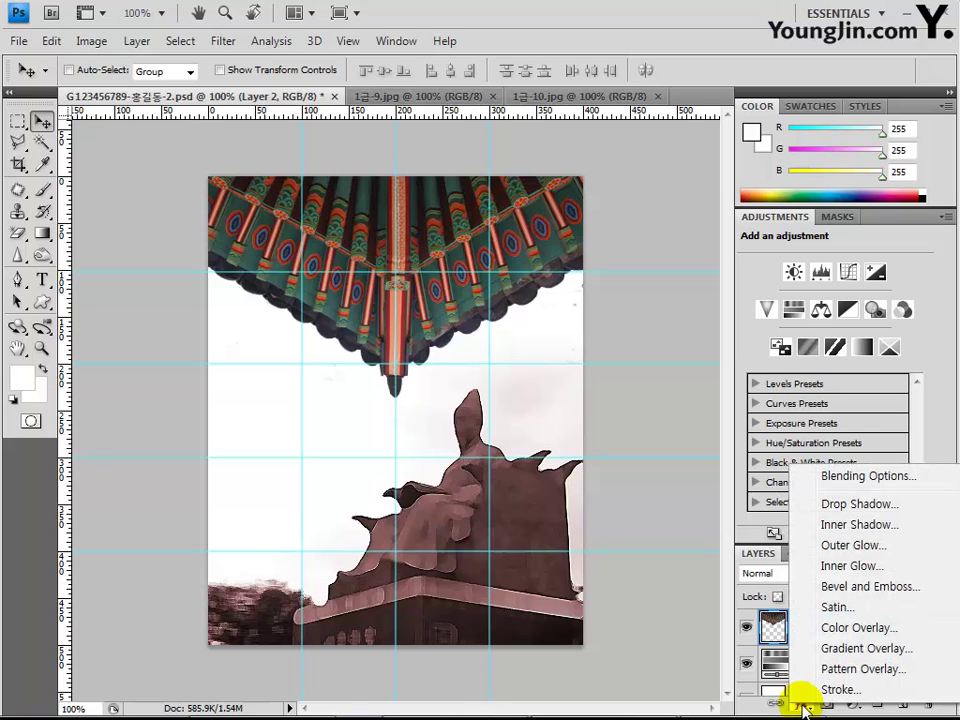
pyautogui.click(840, 586)
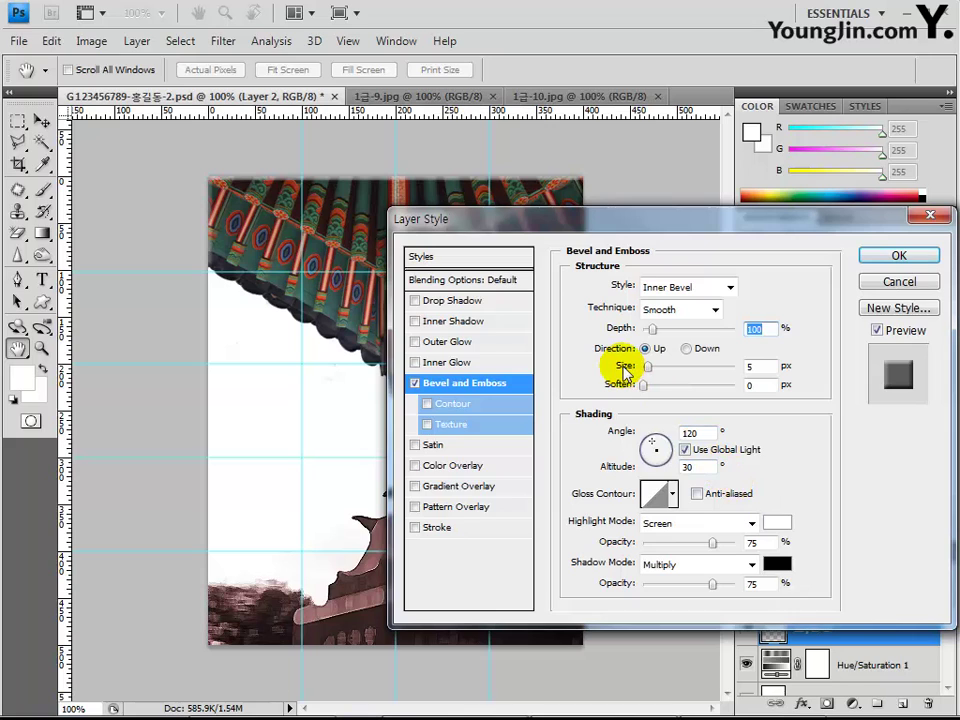
pyautogui.click(885, 255)
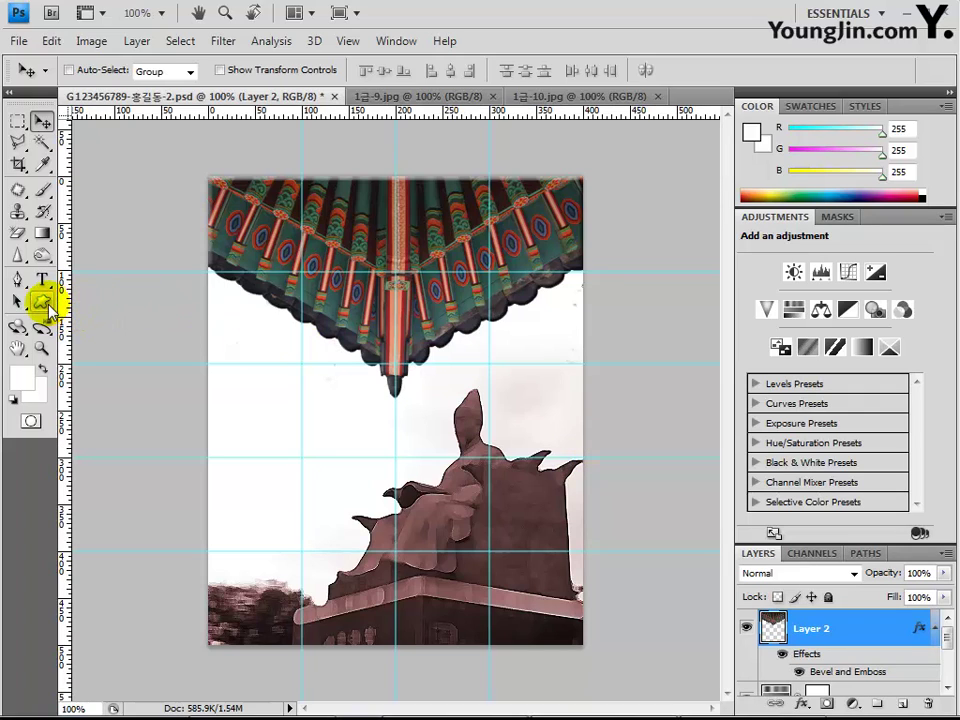
# Step: Set up the Custom Shape tool in shape layers mode with the radial petal flower ornament
pyautogui.click(43, 302)
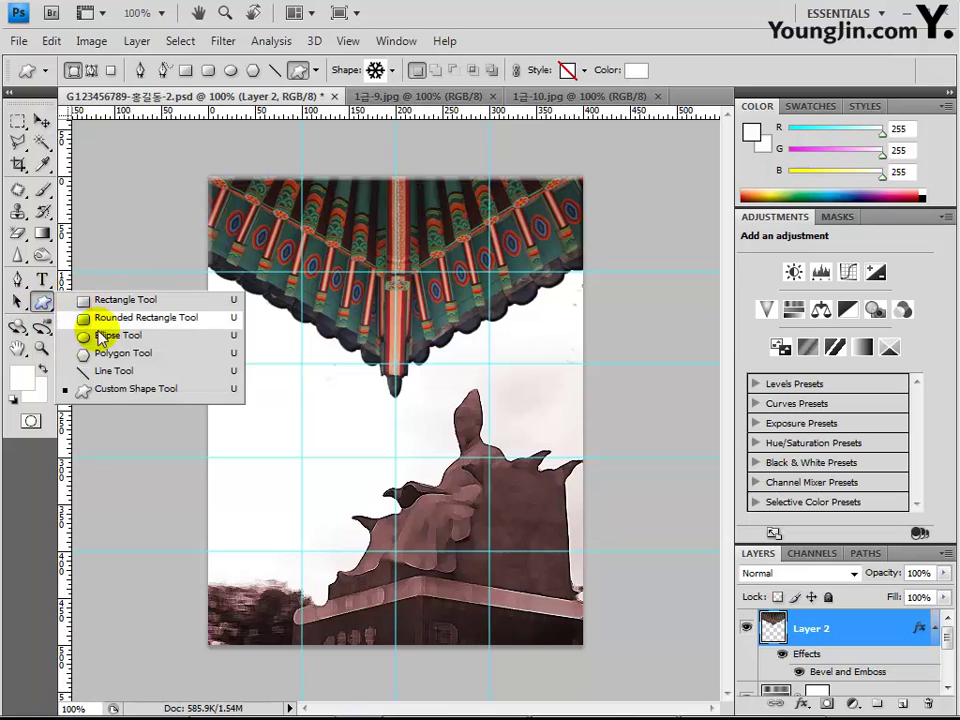
pyautogui.click(110, 392)
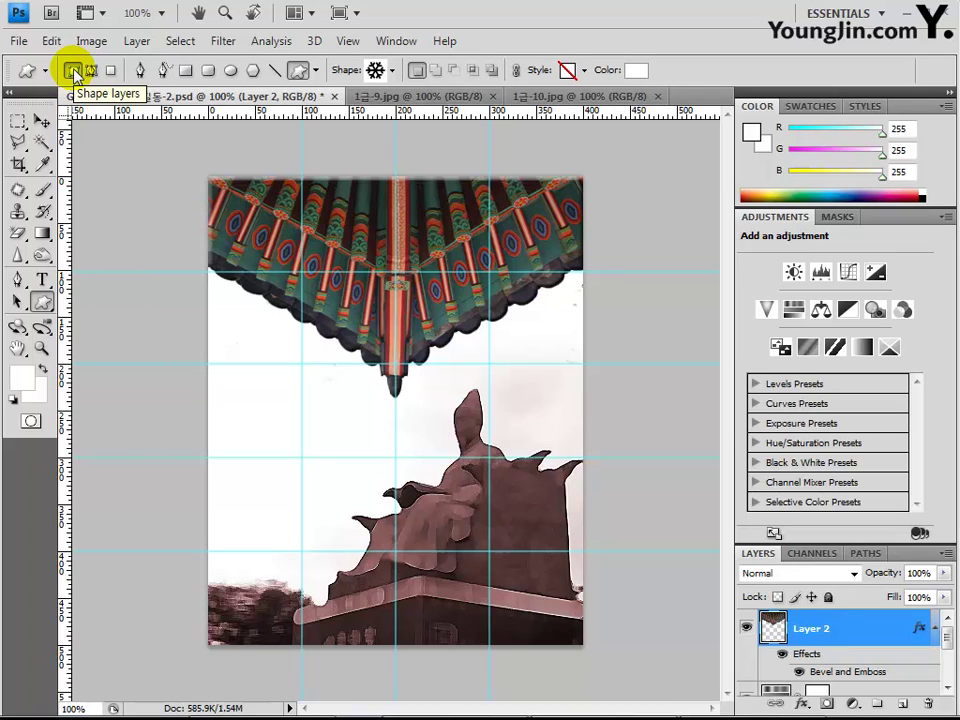
pyautogui.click(389, 70)
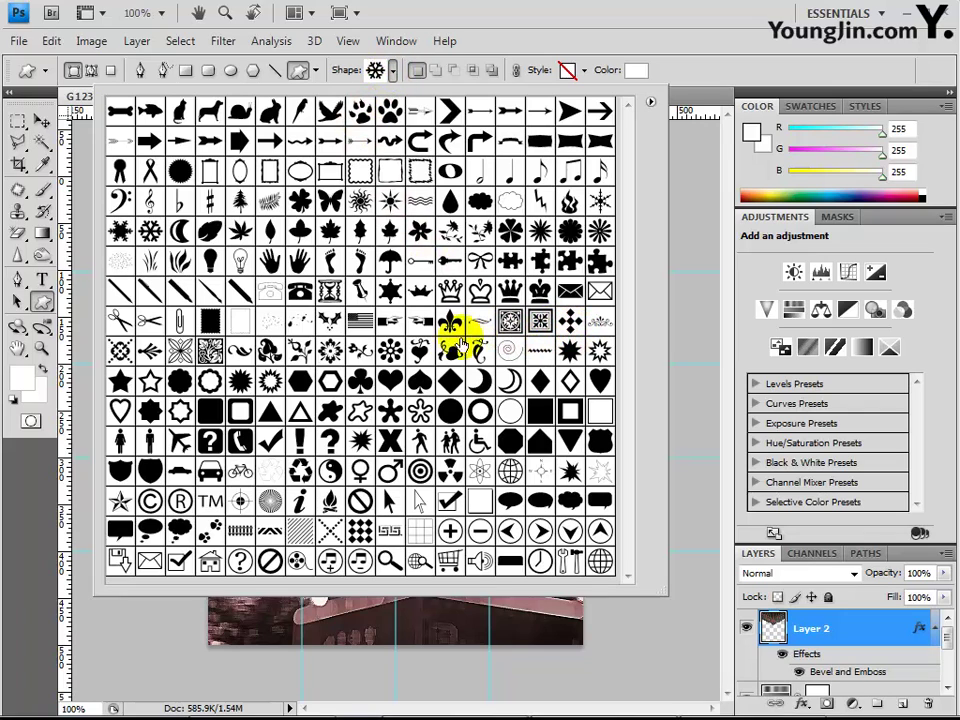
pyautogui.click(329, 351)
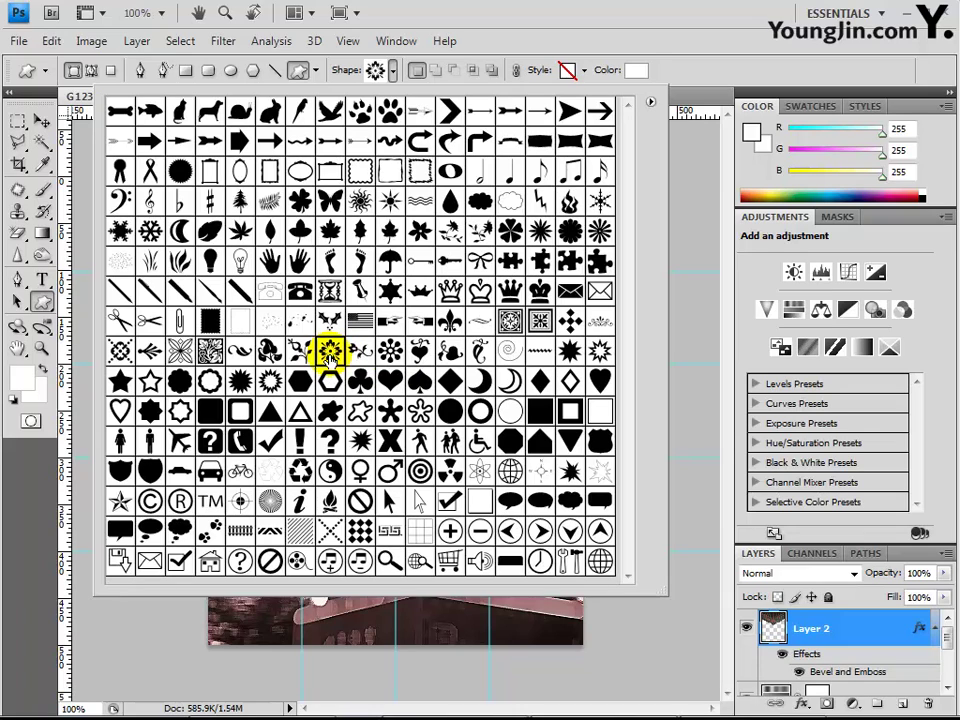
pyautogui.doubleClick(328, 355)
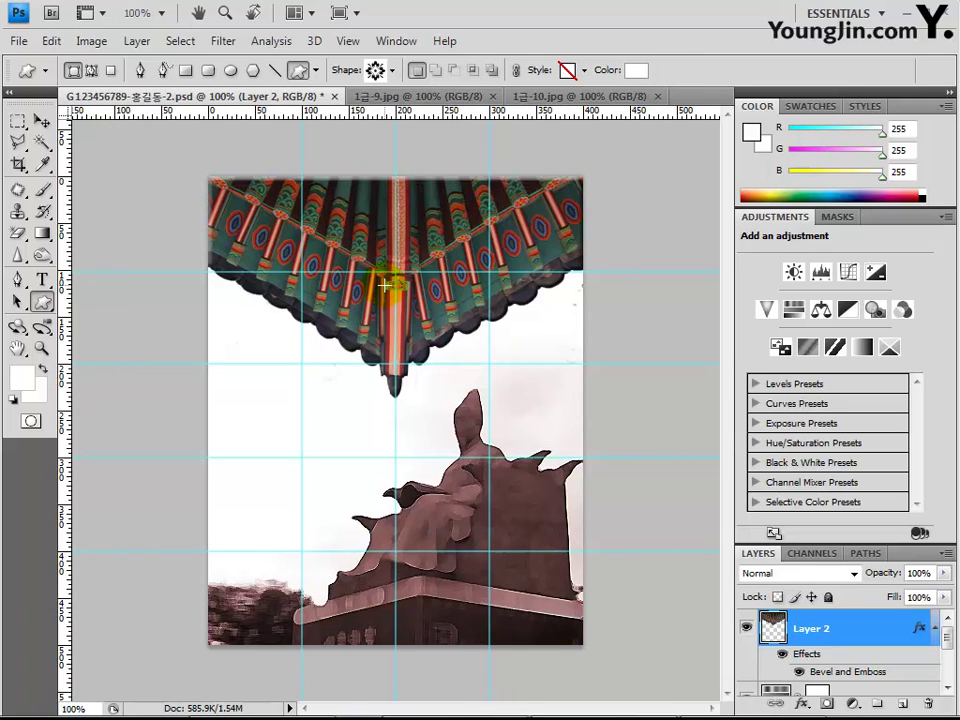
# Step: Set the custom shape's fill color to #a30f8c
pyautogui.click(633, 73)
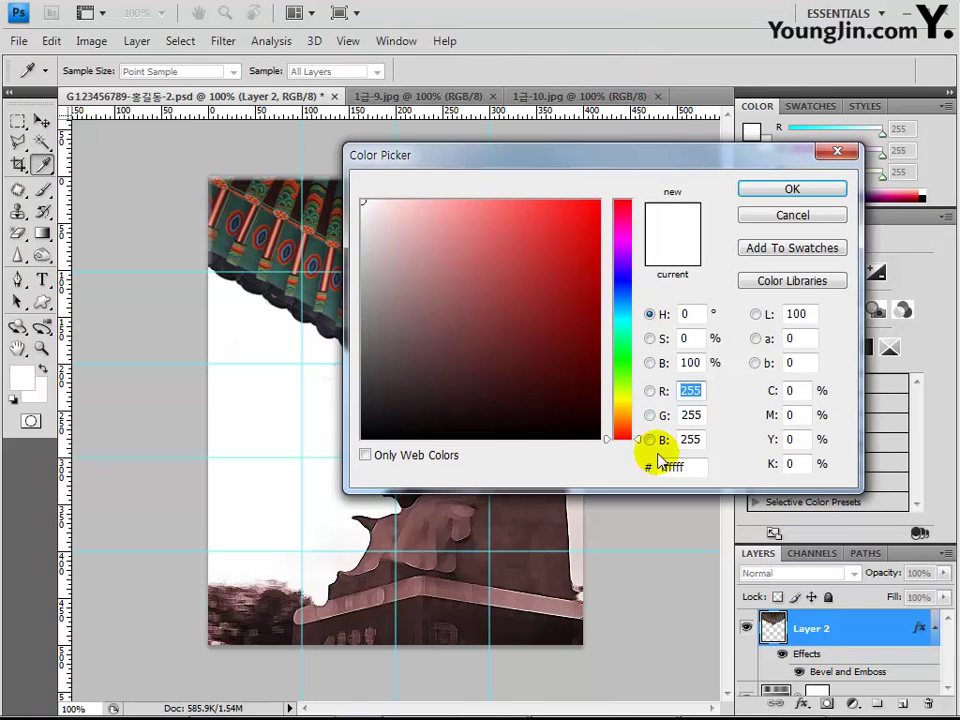
pyautogui.click(683, 466)
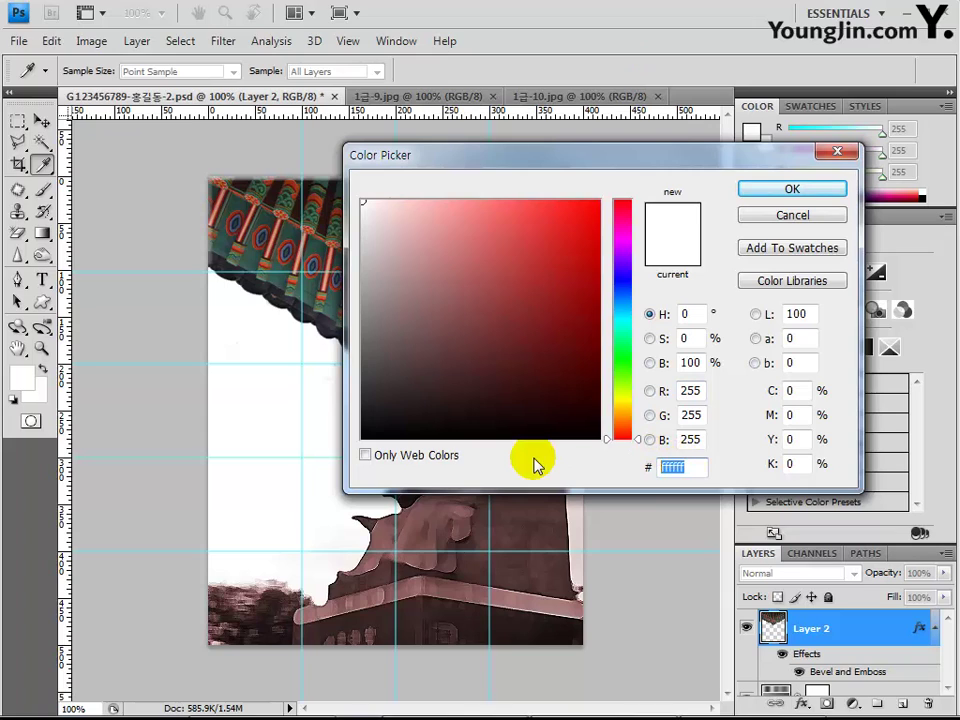
pyautogui.press('BackSpace')
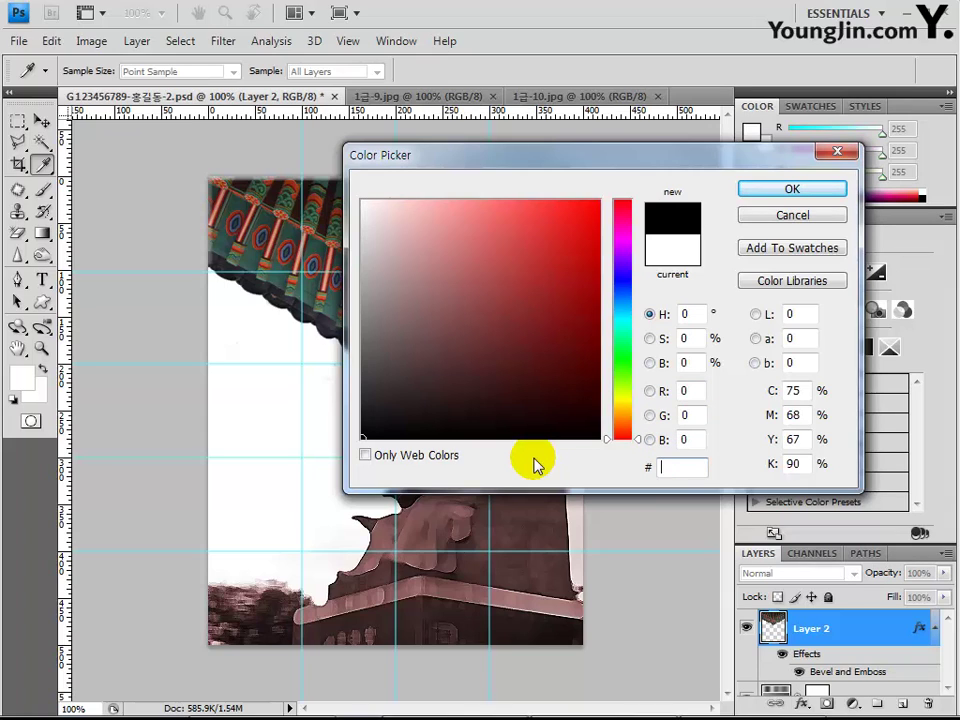
pyautogui.write('a')
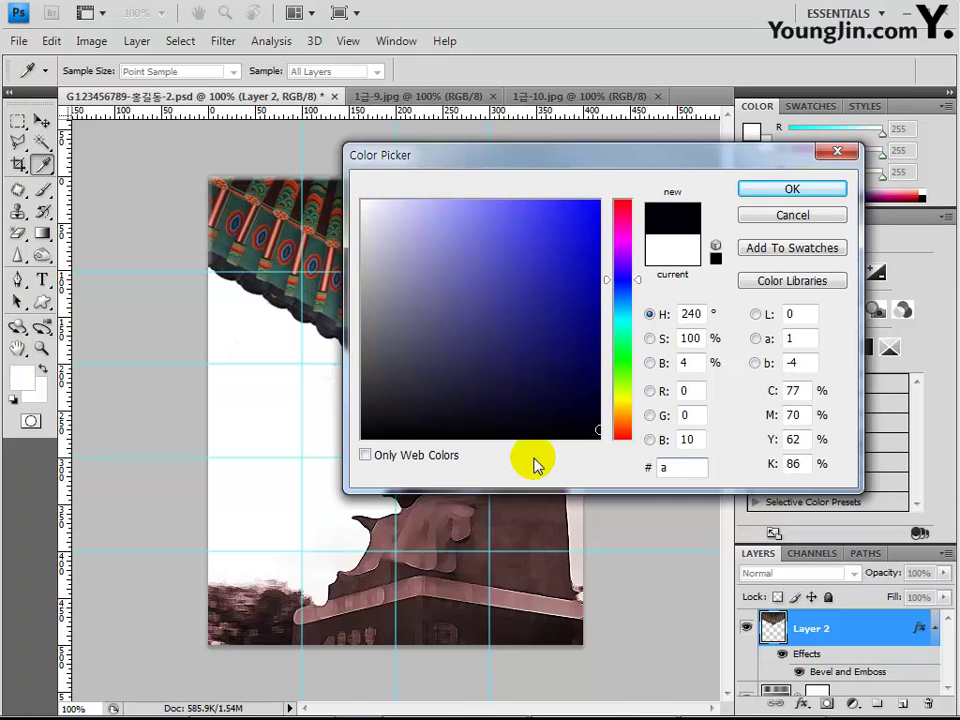
pyautogui.write('30f')
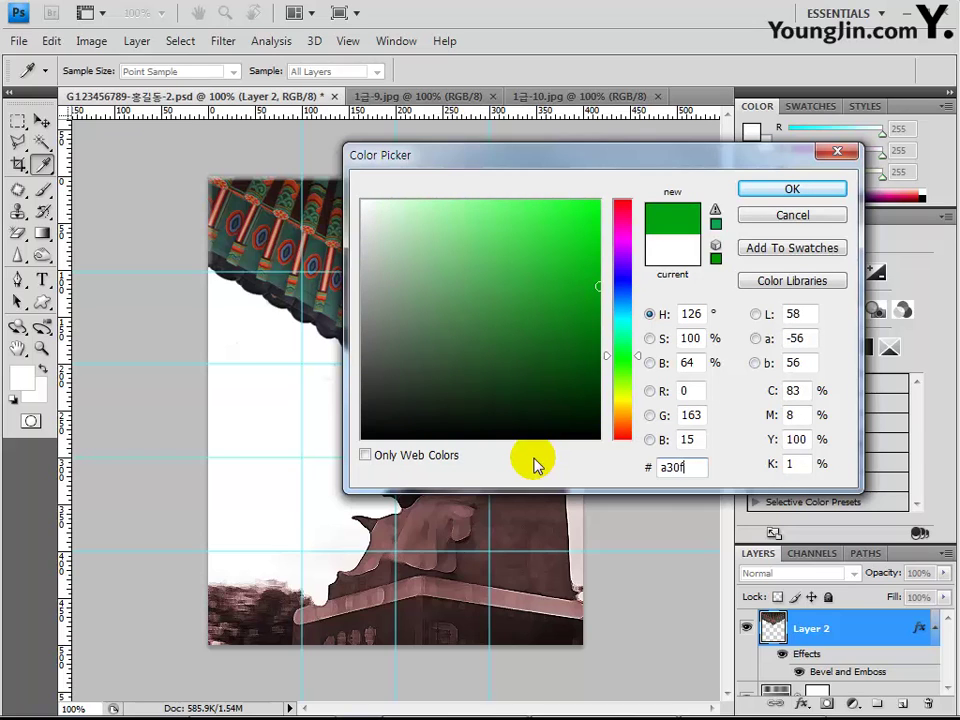
pyautogui.write('8c')
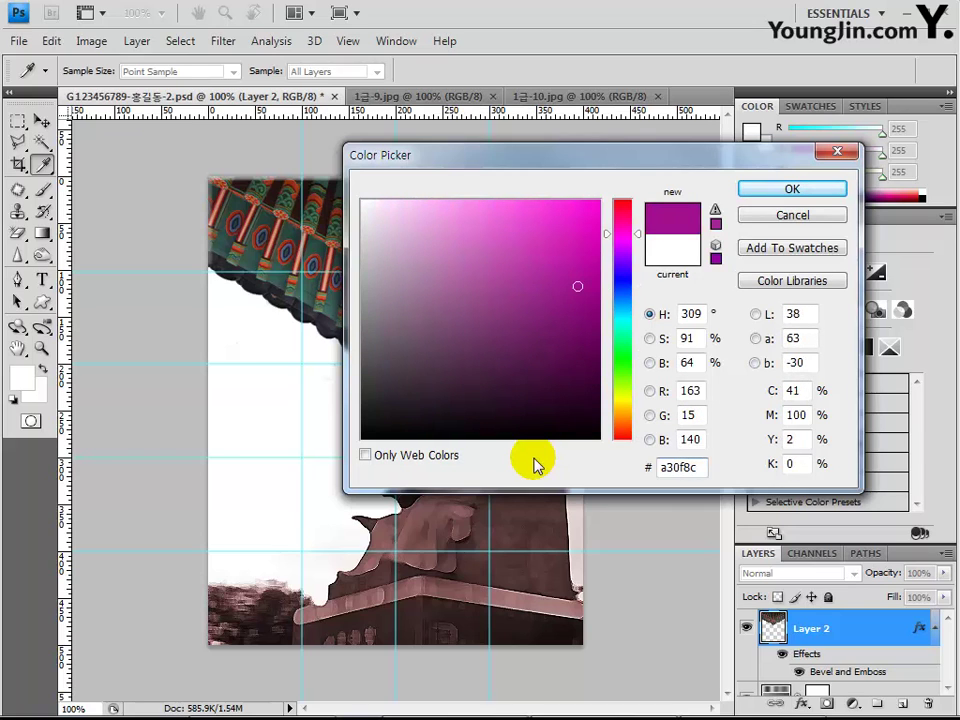
pyautogui.press('Return')
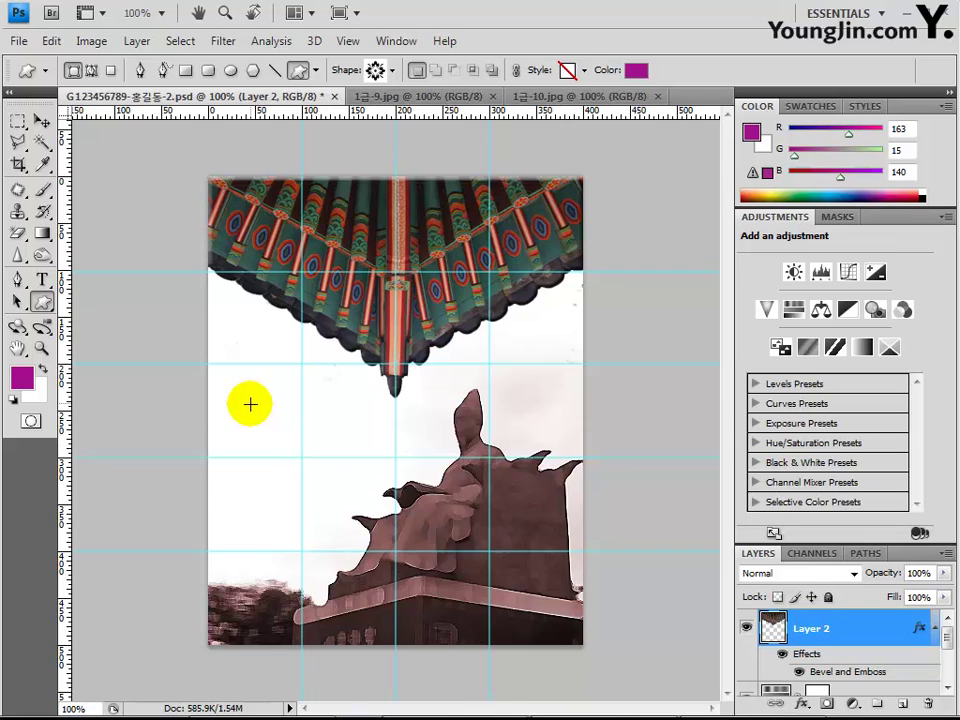
# Step: Draw a petal flower ornament about 50 px wide in the white sky left of the roof tip and move it up slightly
pyautogui.moveTo(251, 392); pyautogui.dragTo(302, 442)
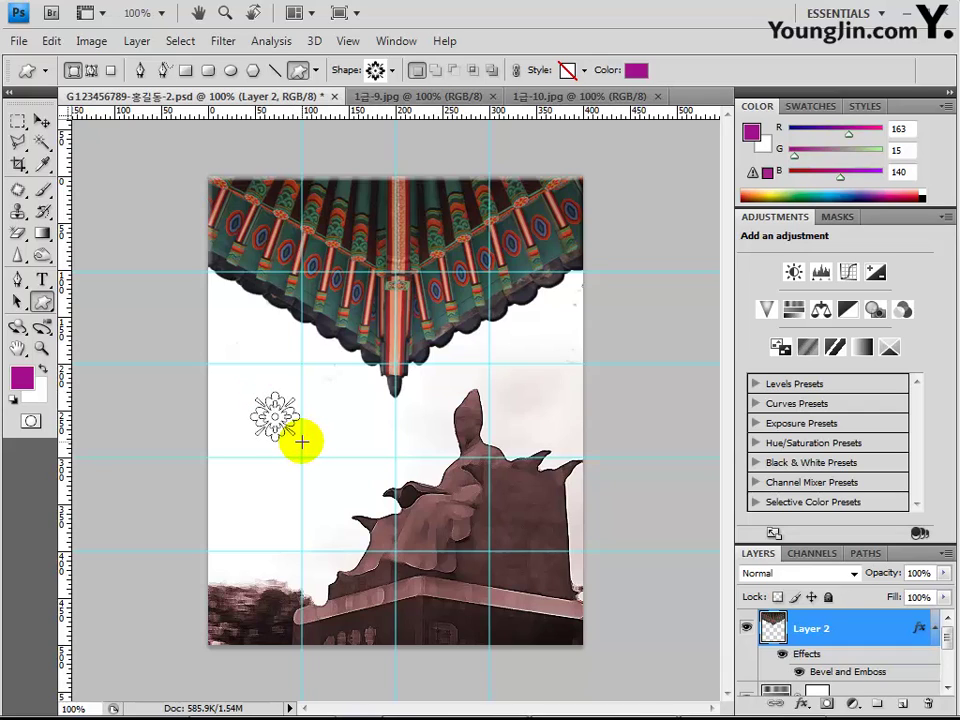
pyautogui.moveTo(302, 442); pyautogui.dragTo(301, 440)
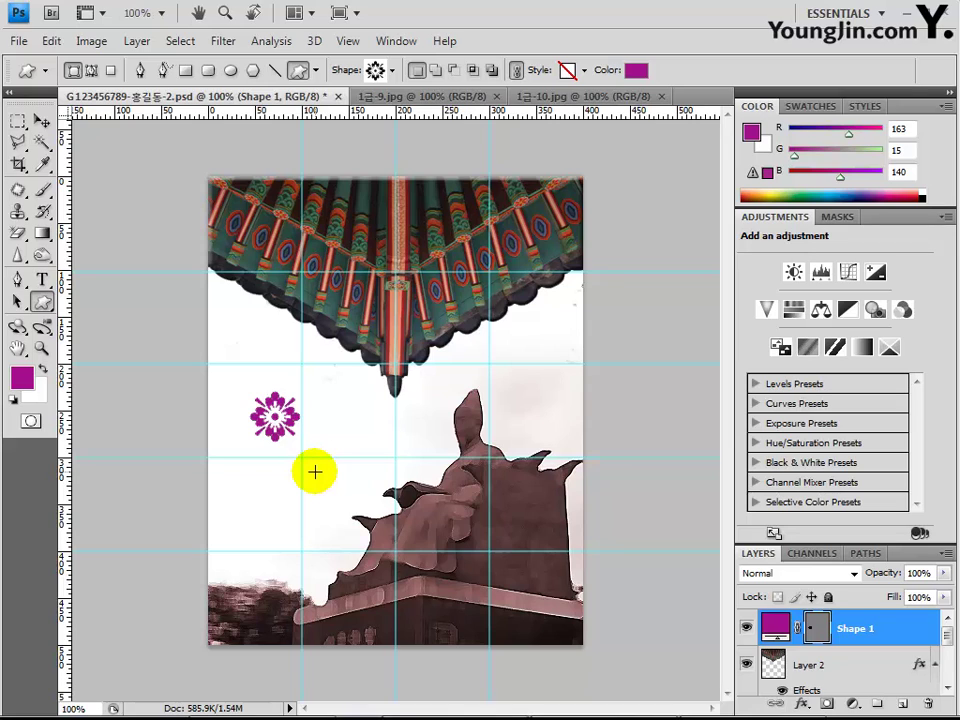
pyautogui.click(41, 120)
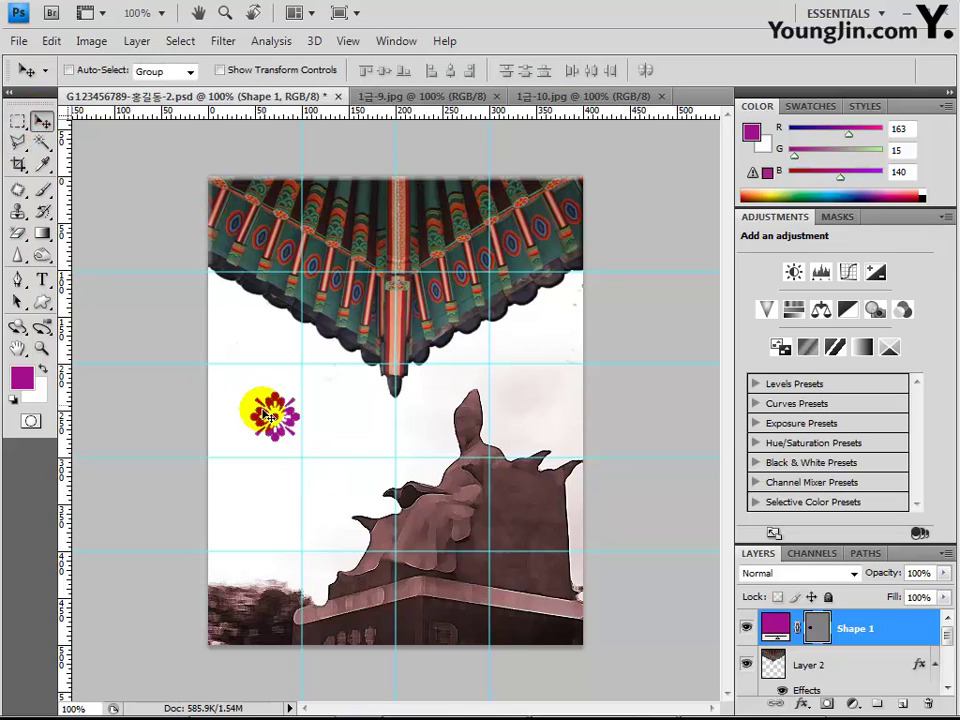
pyautogui.moveTo(268, 414); pyautogui.dragTo(266, 395)
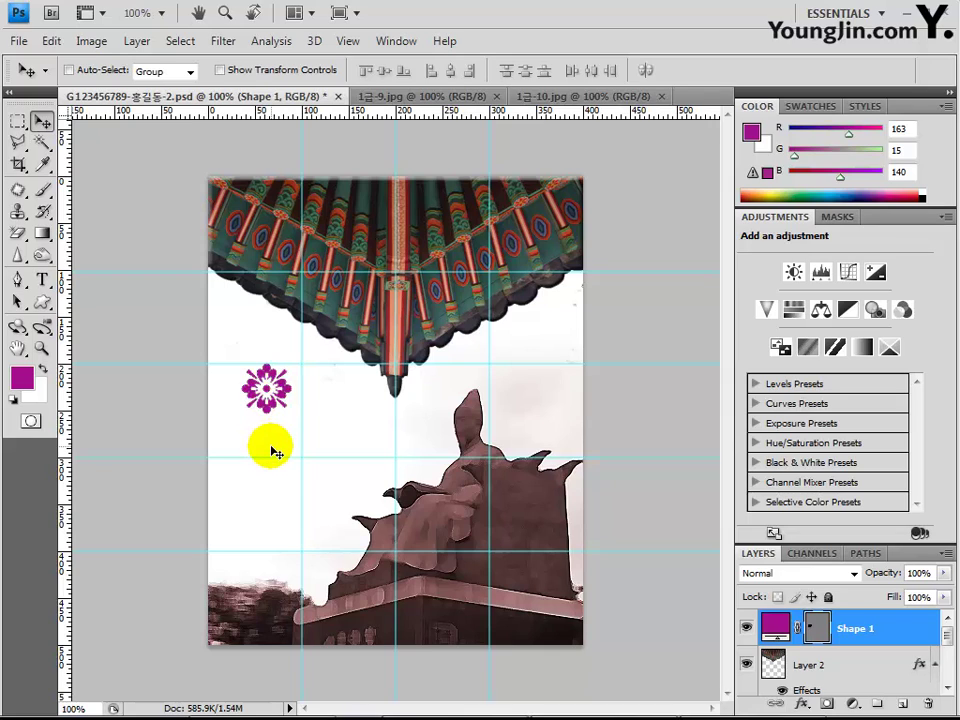
# Step: Duplicate the flower ornament down to its right, enlarge the copy to about 141% and place it around X 152, Y 290 px
pyautogui.moveTo(270, 392); pyautogui.dragTo(362, 442)
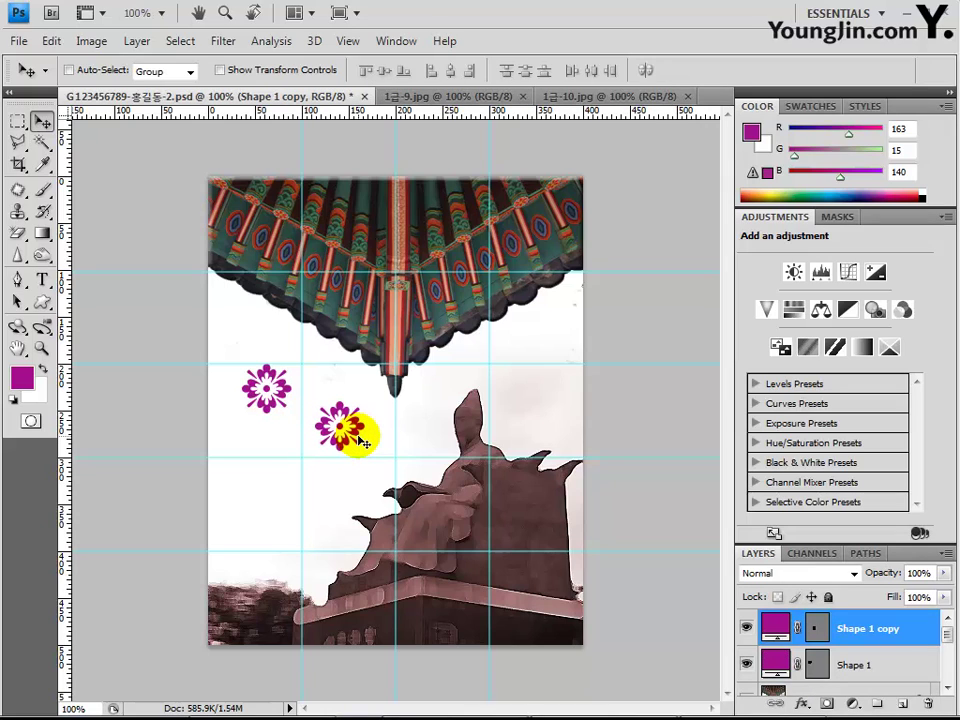
pyautogui.hotkey('ctrl', 't')
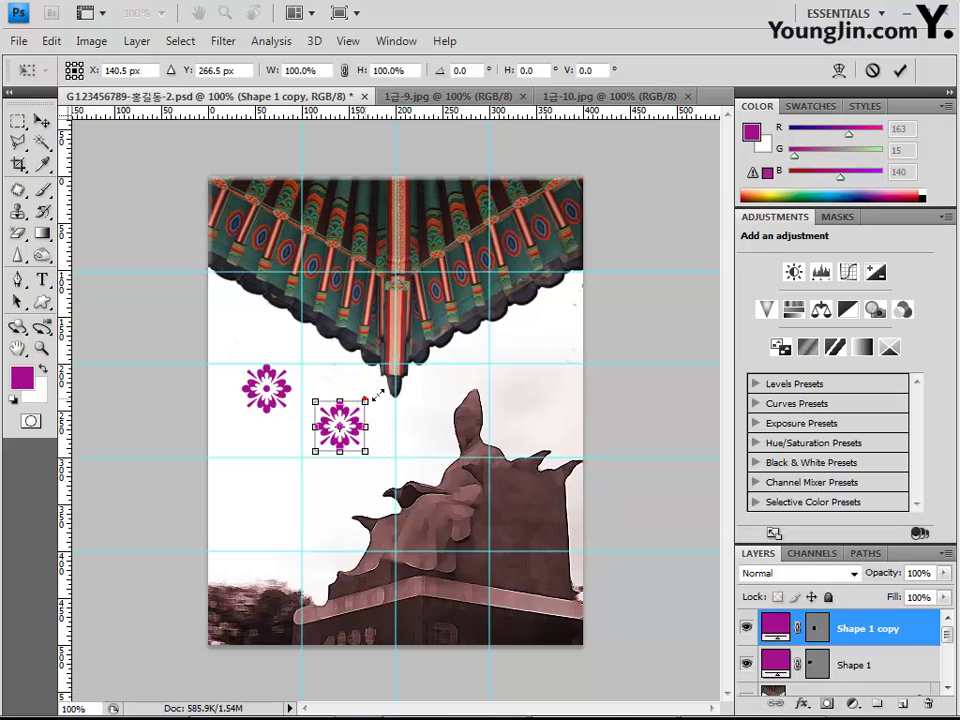
pyautogui.moveTo(377, 397); pyautogui.dragTo(393, 384)
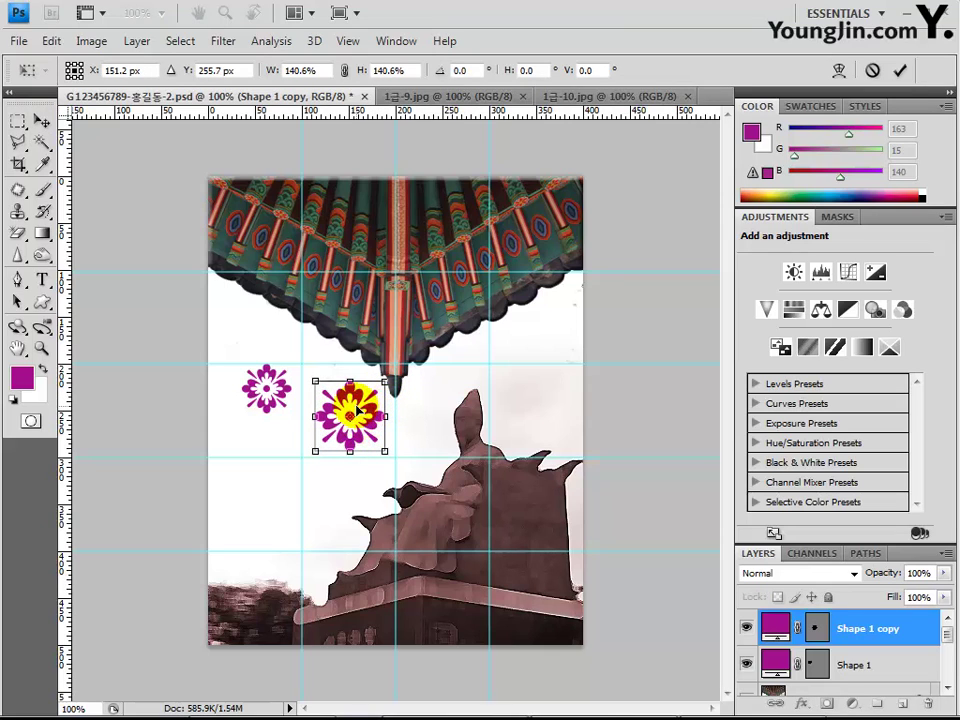
pyautogui.moveTo(363, 418)
pyautogui.mouseDown()
pyautogui.moveTo(375, 436)
pyautogui.moveTo(360, 440)
pyautogui.mouseUp()
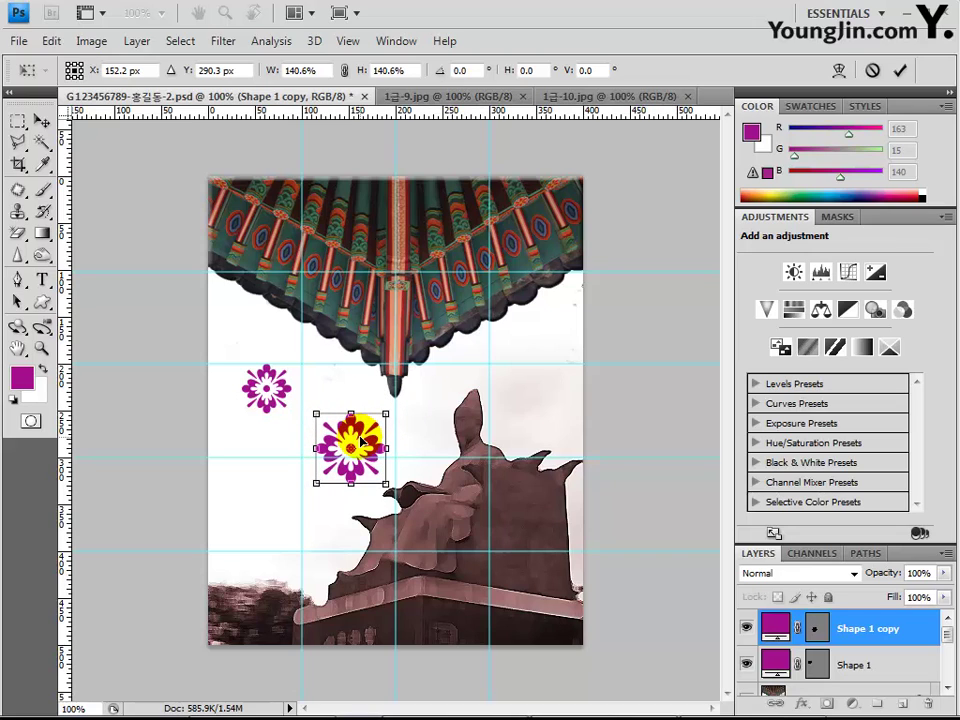
pyautogui.press('Return')
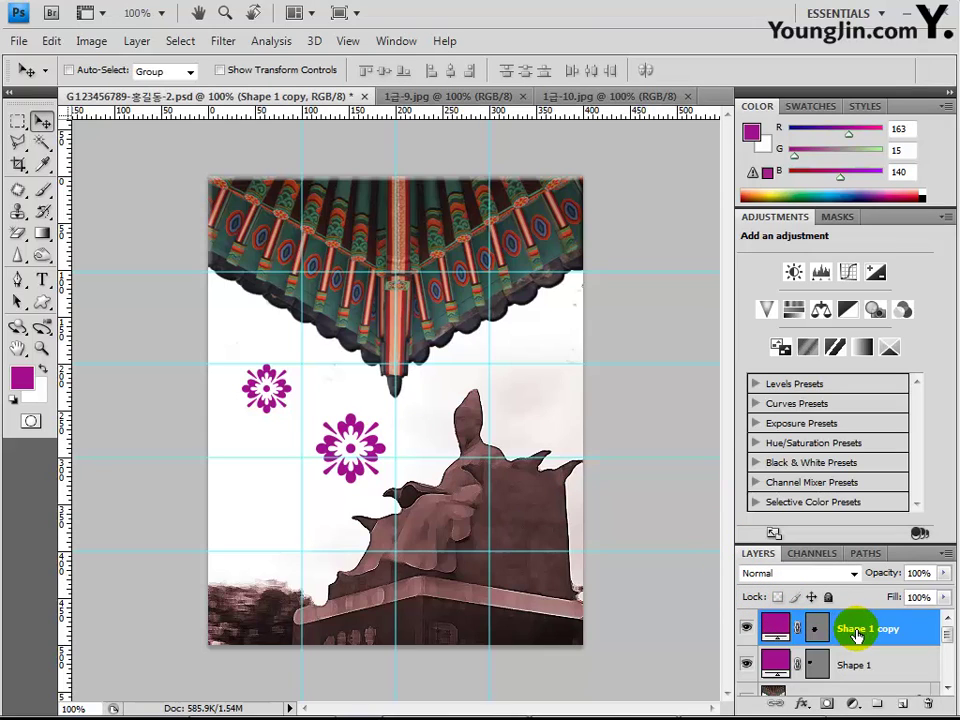
# Step: Change the larger flower copy's fill color to #d25ec0
pyautogui.doubleClick(773, 630)
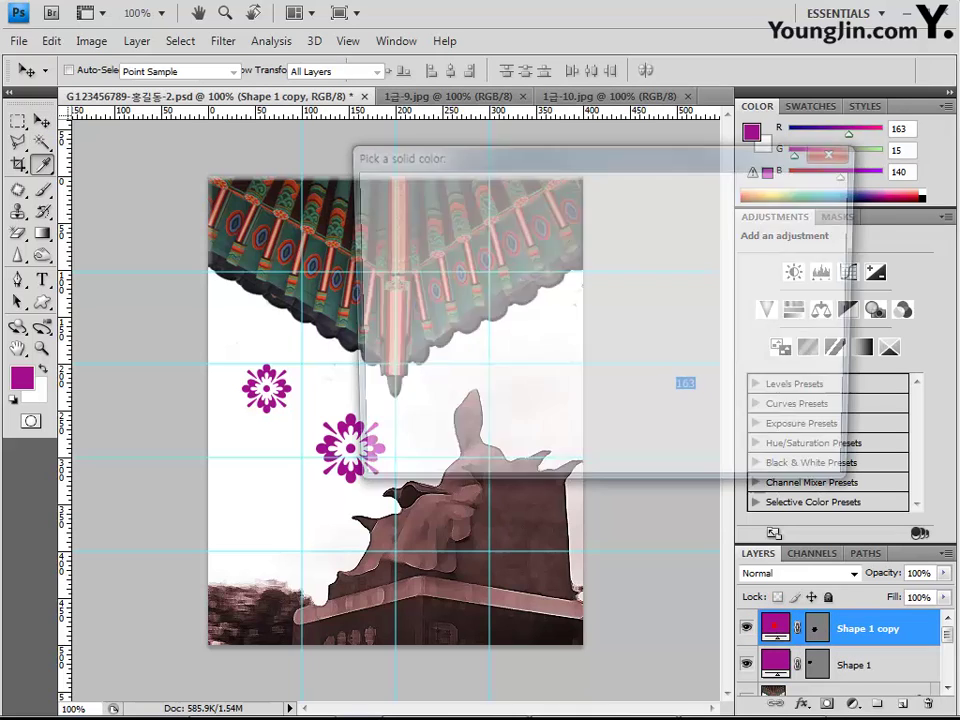
pyautogui.doubleClick(703, 468)
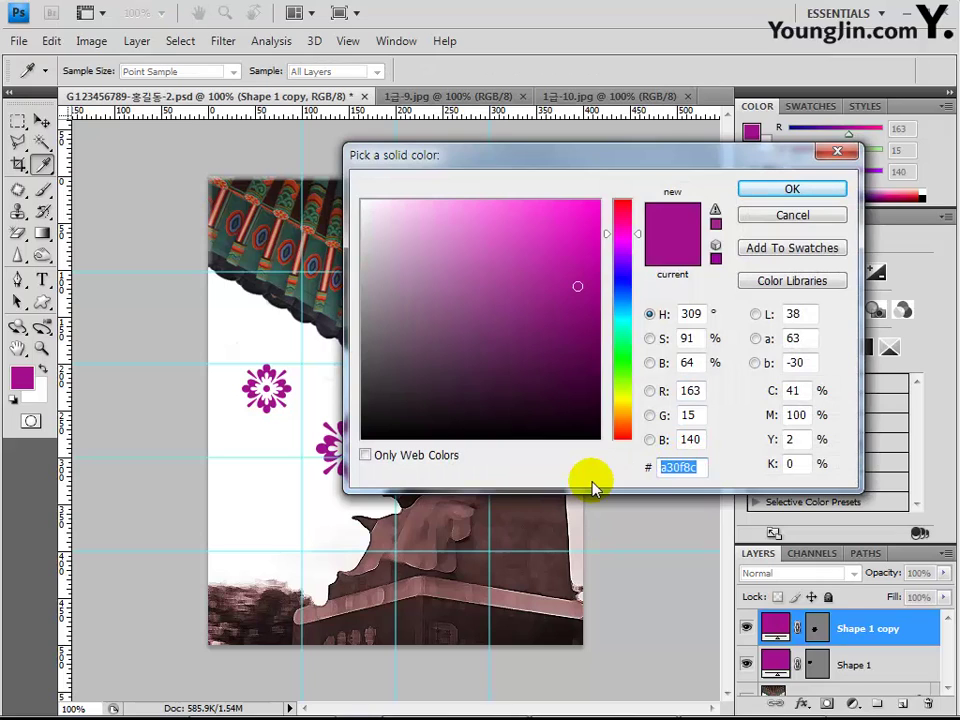
pyautogui.write('0')
pyautogui.press('BackSpace')
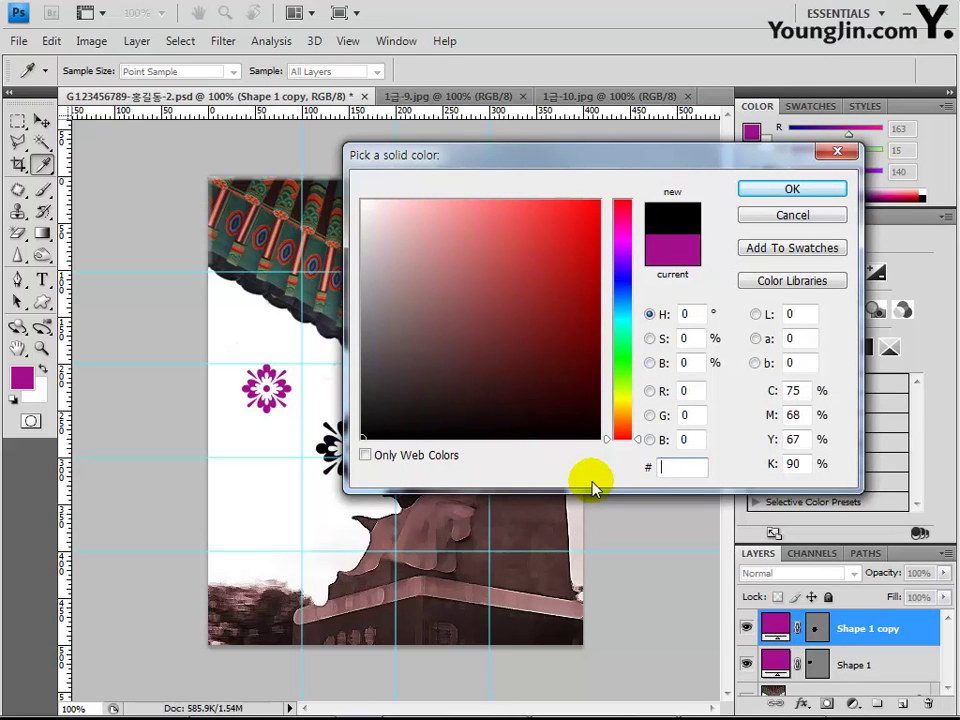
pyautogui.write('d')
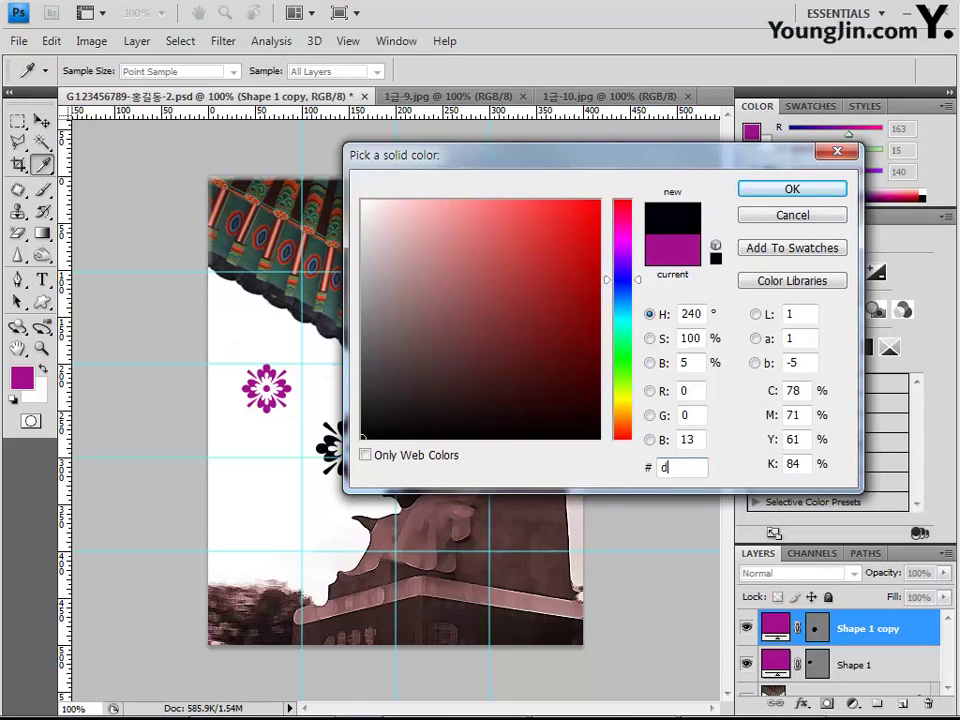
pyautogui.write('25')
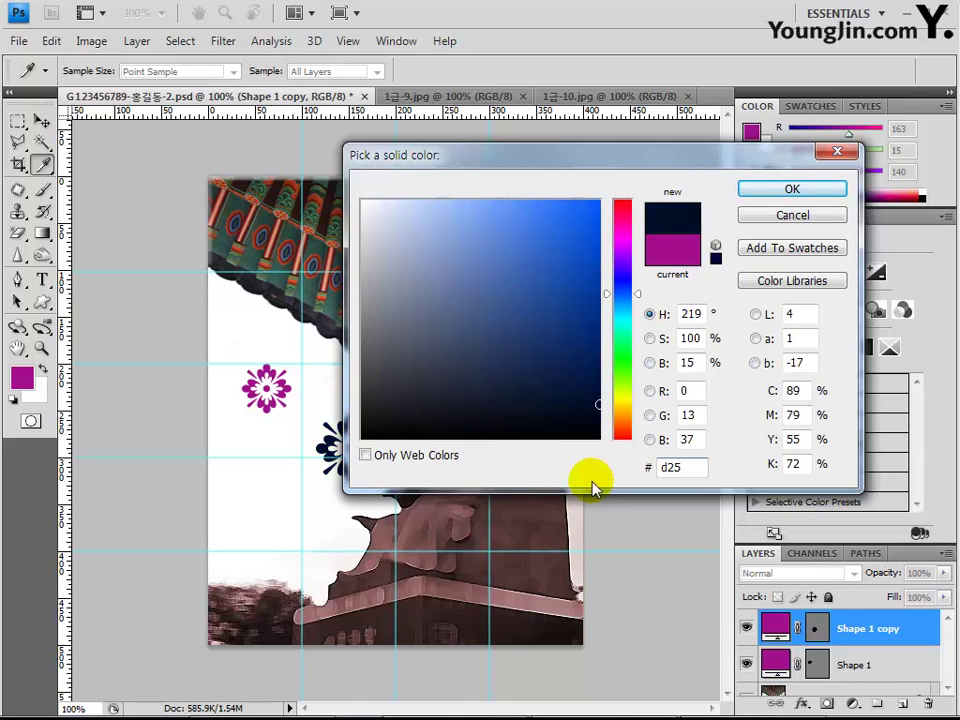
pyautogui.write('e')
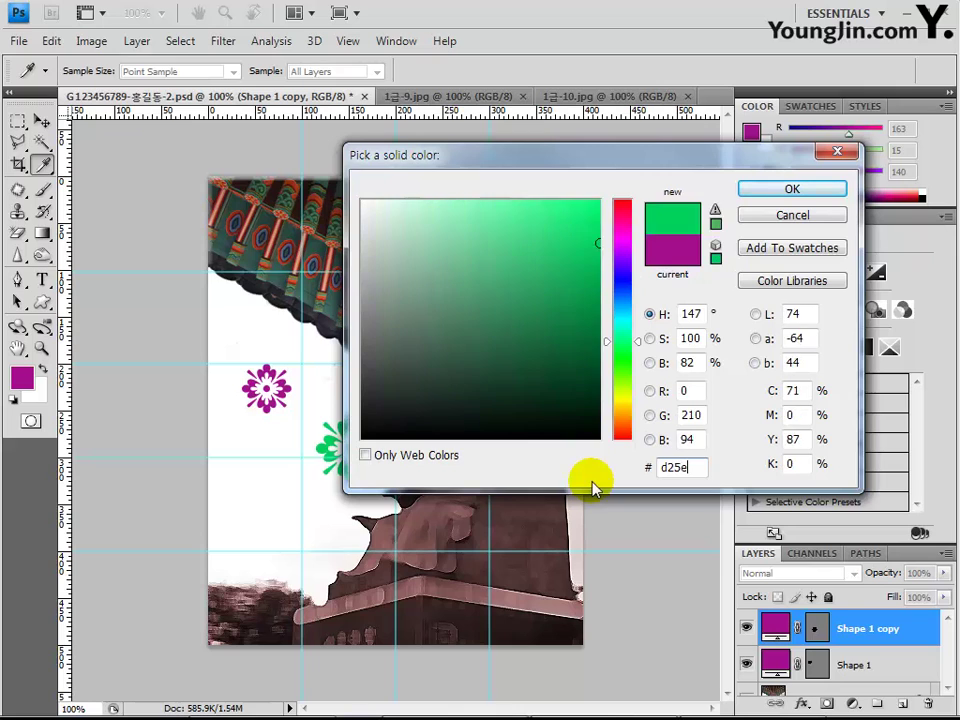
pyautogui.write('c0')
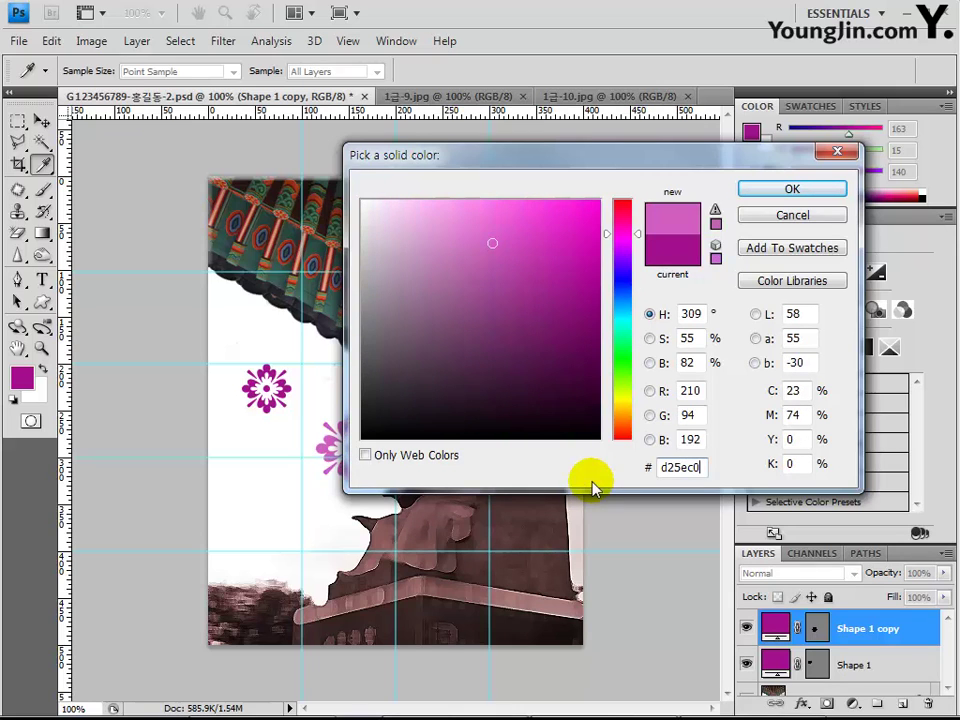
pyautogui.press('Return')
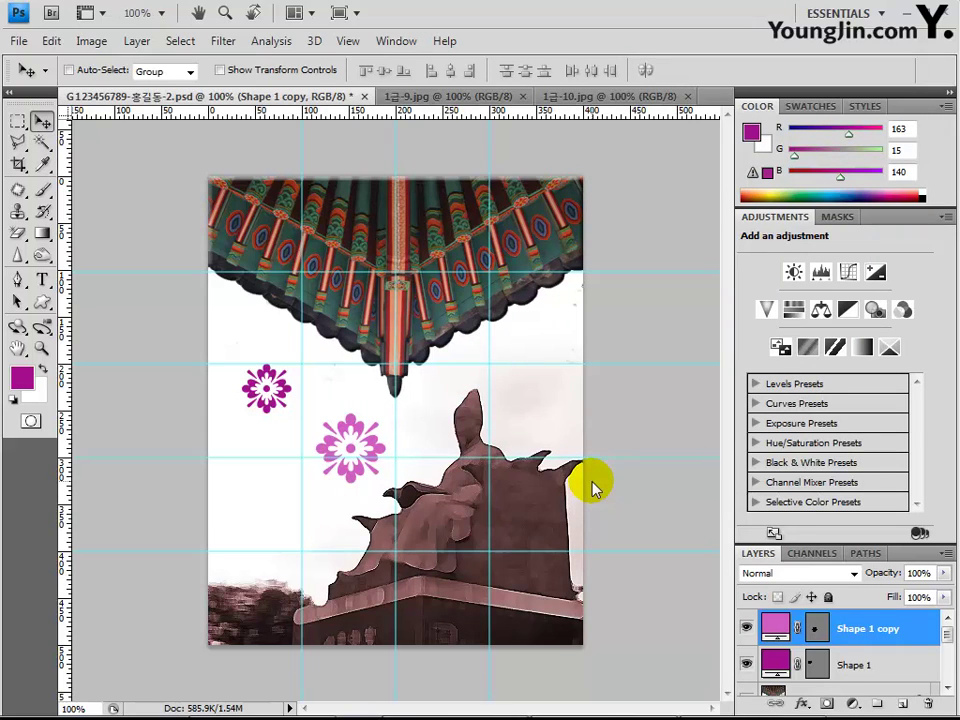
# Step: Add a Drop Shadow to the larger flower layer with opacity 30% and distance 3 px
pyautogui.click(802, 706)
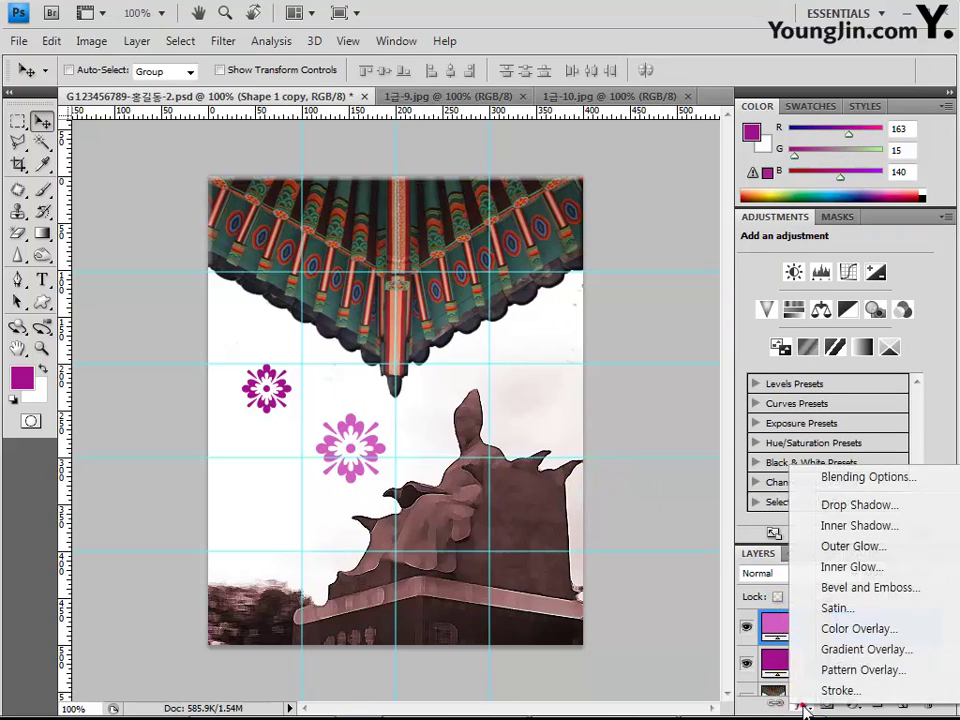
pyautogui.click(845, 510)
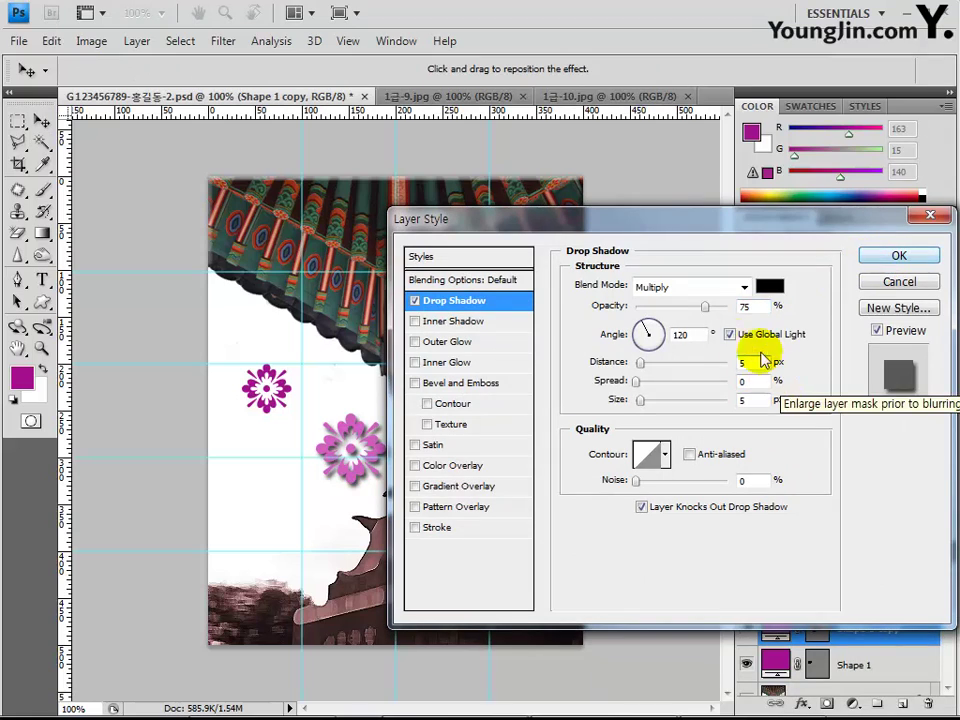
pyautogui.doubleClick(750, 306)
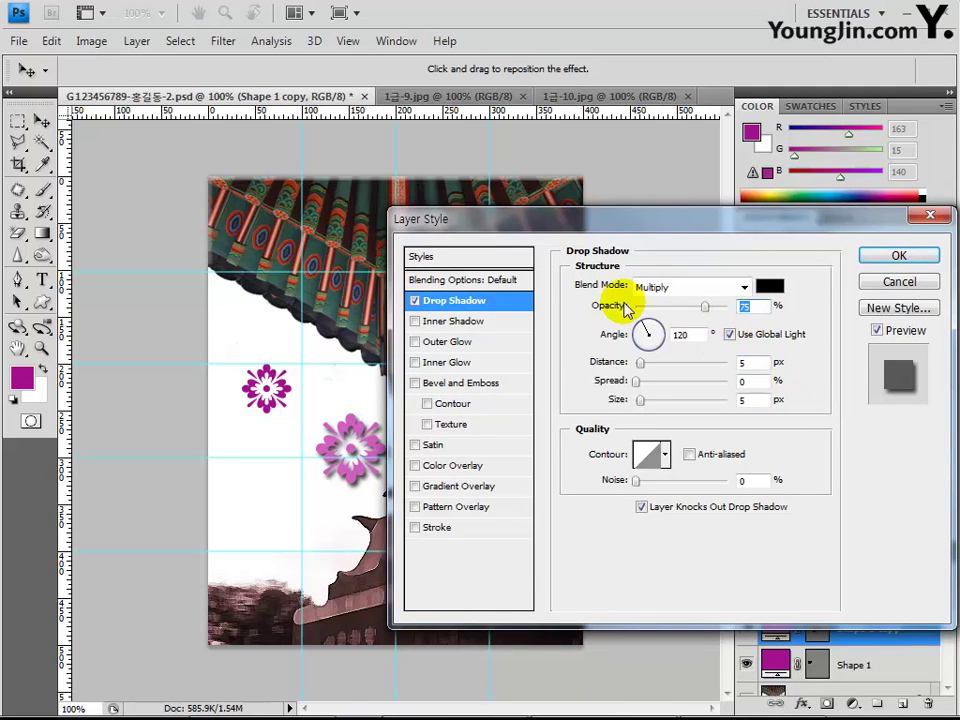
pyautogui.write('30')
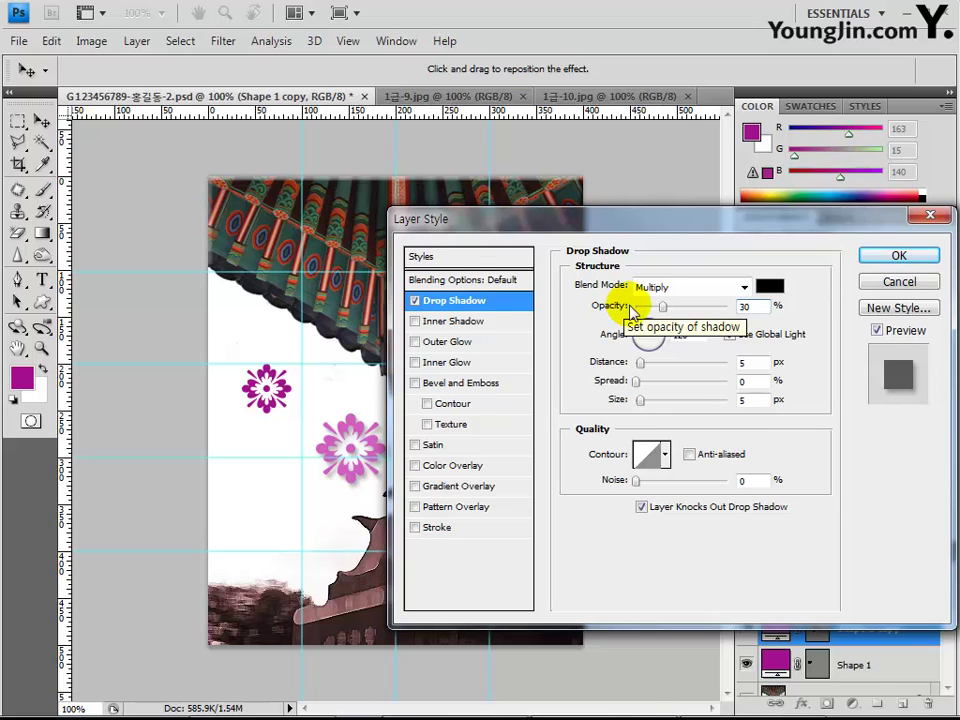
pyautogui.doubleClick(750, 363)
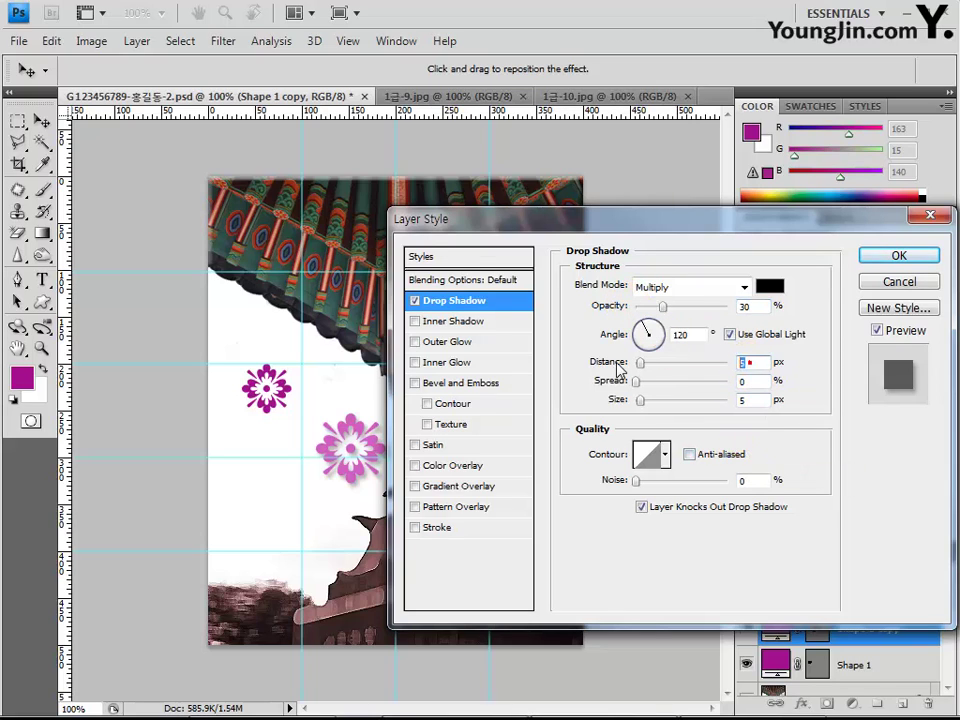
pyautogui.write('3')
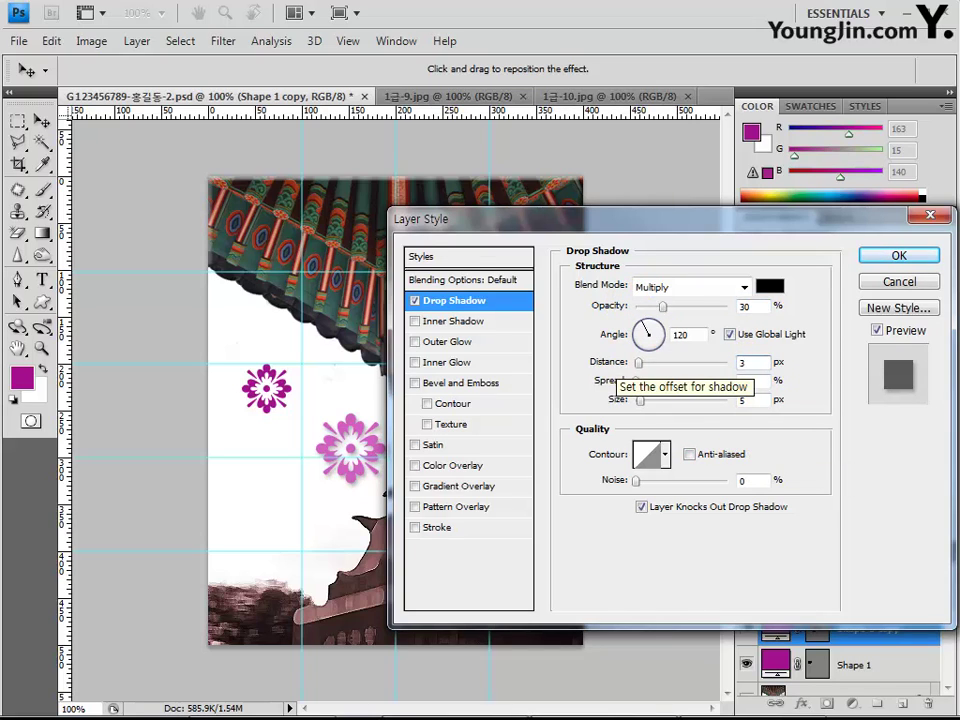
pyautogui.press('Return')
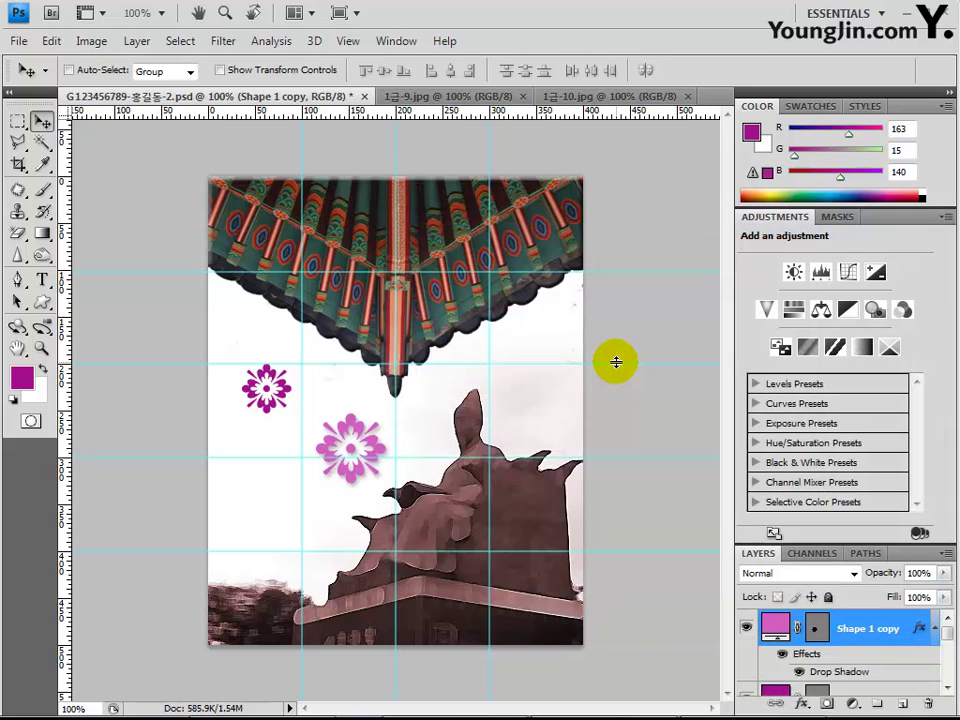
# Step: Copy the larger flower's layer style and paste it onto the smaller flower's Shape 1 layer
pyautogui.rightClick(918, 634)
pyautogui.click(945, 508)
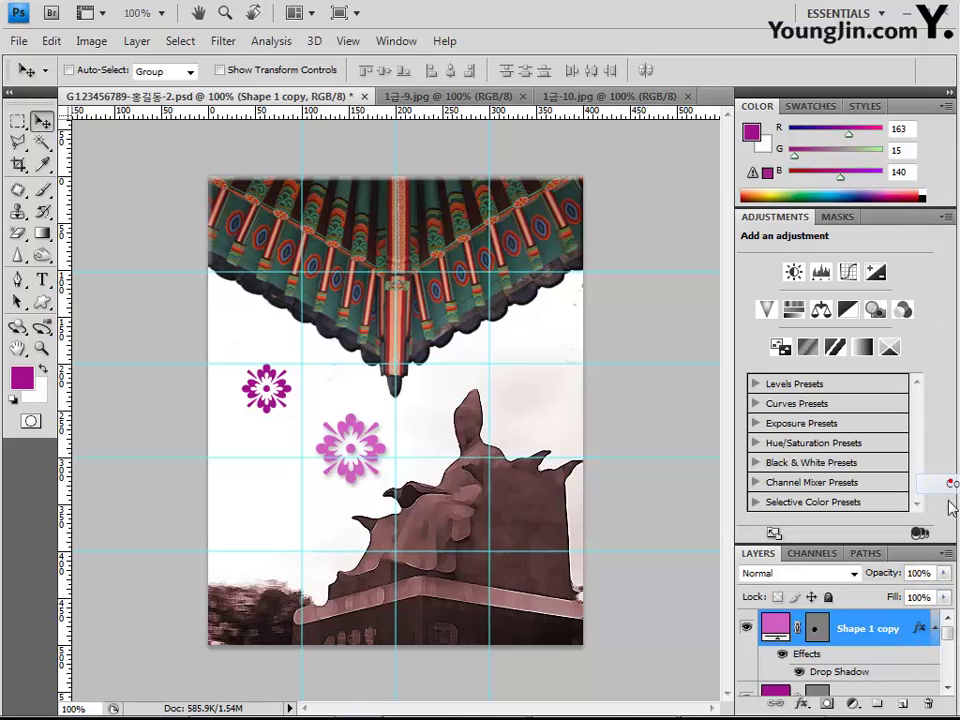
pyautogui.scroll(-2, 860, 668)
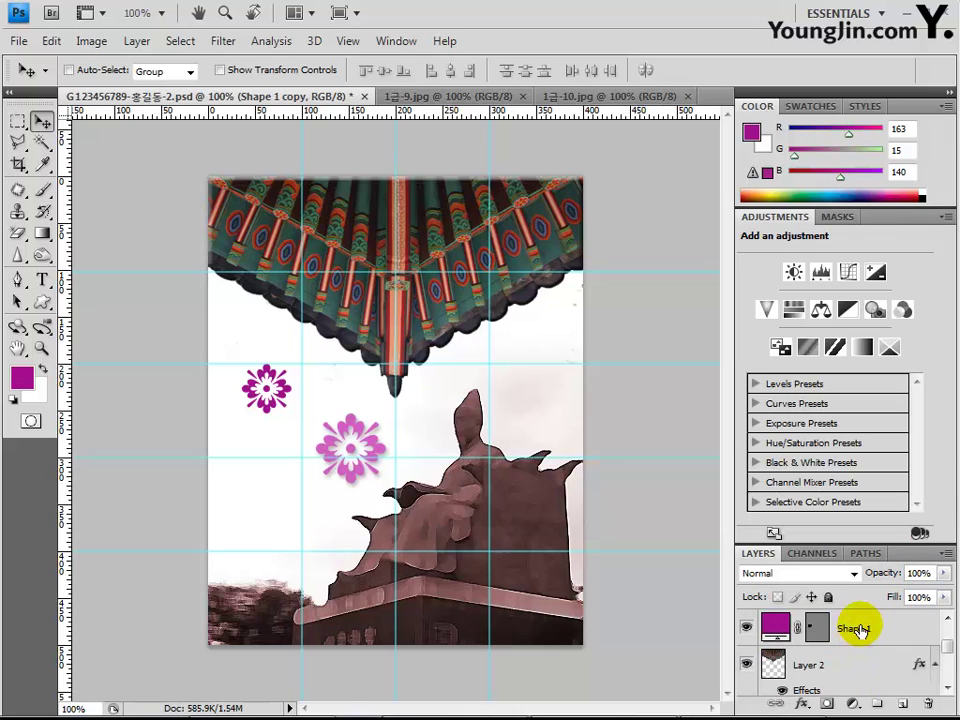
pyautogui.click(858, 636)
pyautogui.rightClick(858, 636)
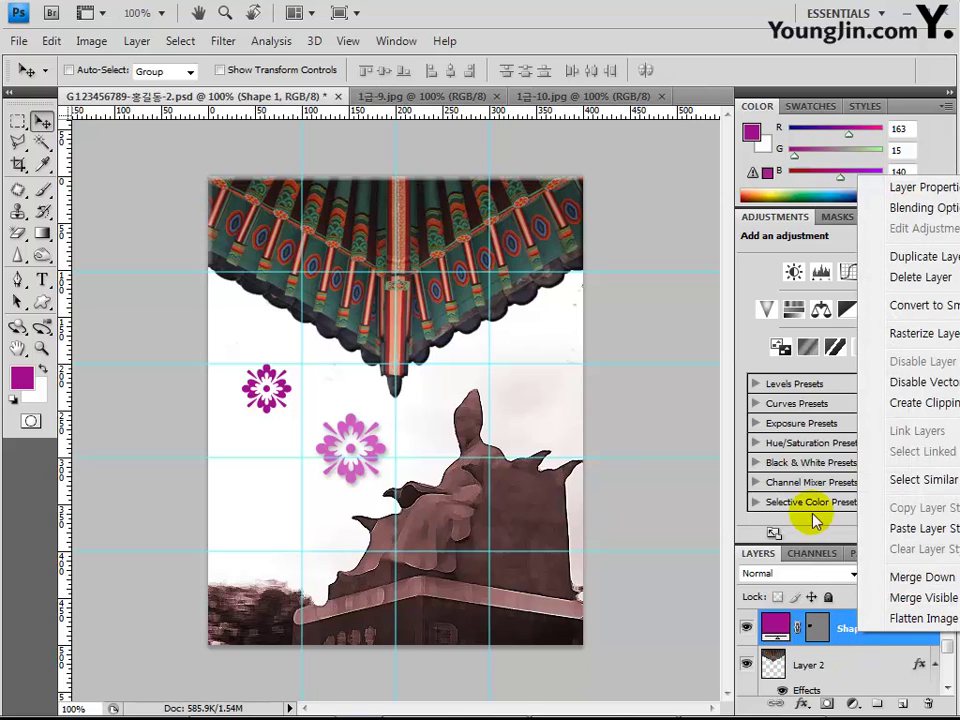
pyautogui.click(915, 530)
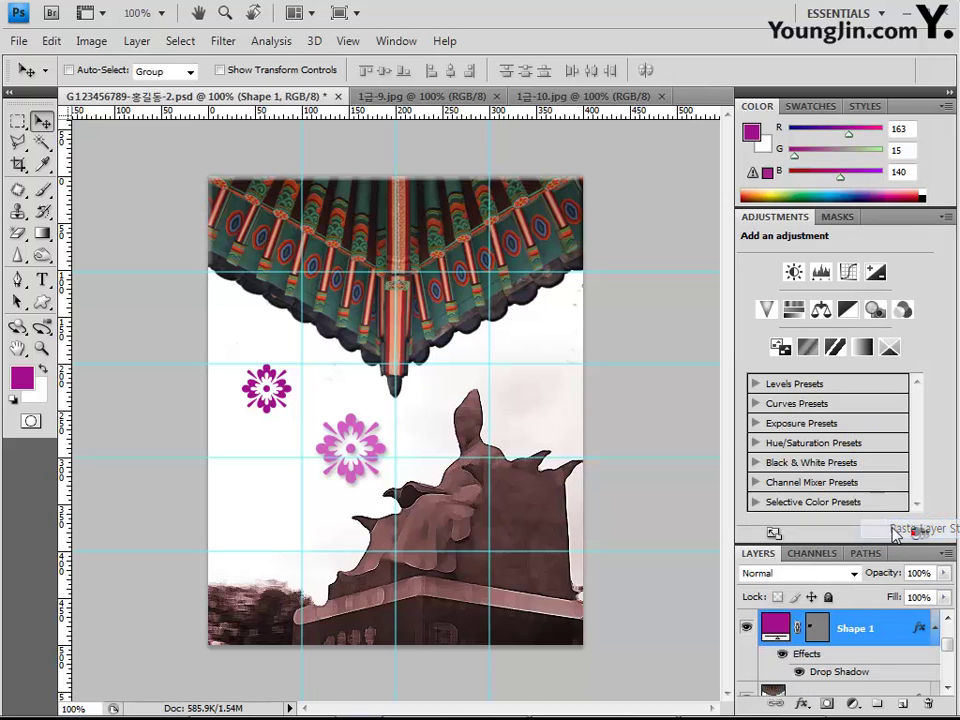
# Step: Open the pouch image 1급-11.jpg from the Chapter02 folder
pyautogui.moveTo(378, 458); pyautogui.dragTo(352, 446)
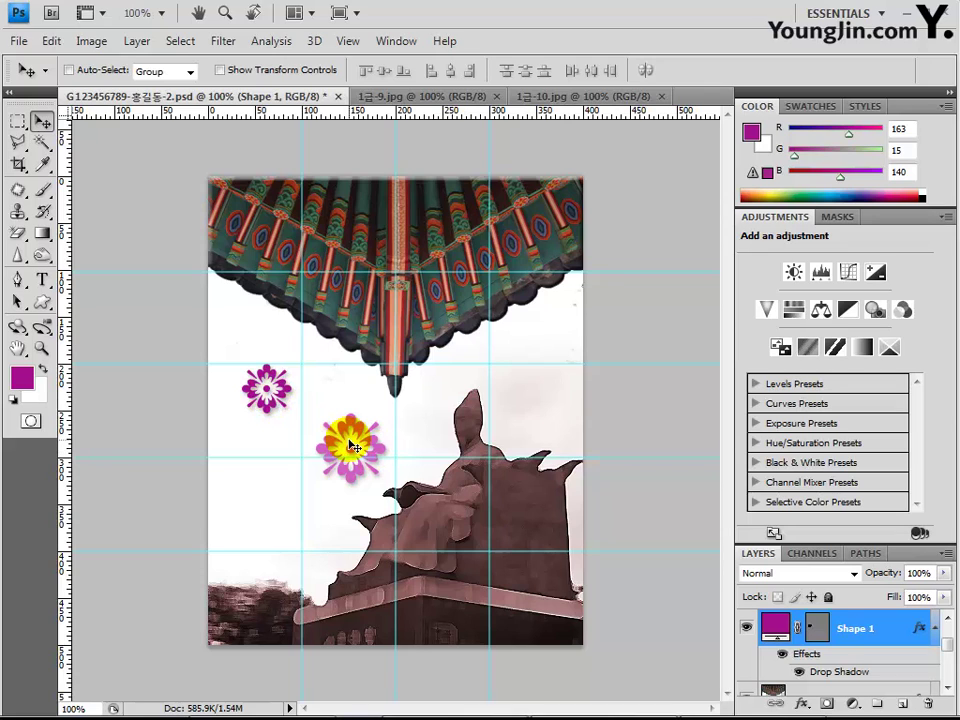
pyautogui.click(18, 42)
pyautogui.click(40, 79)
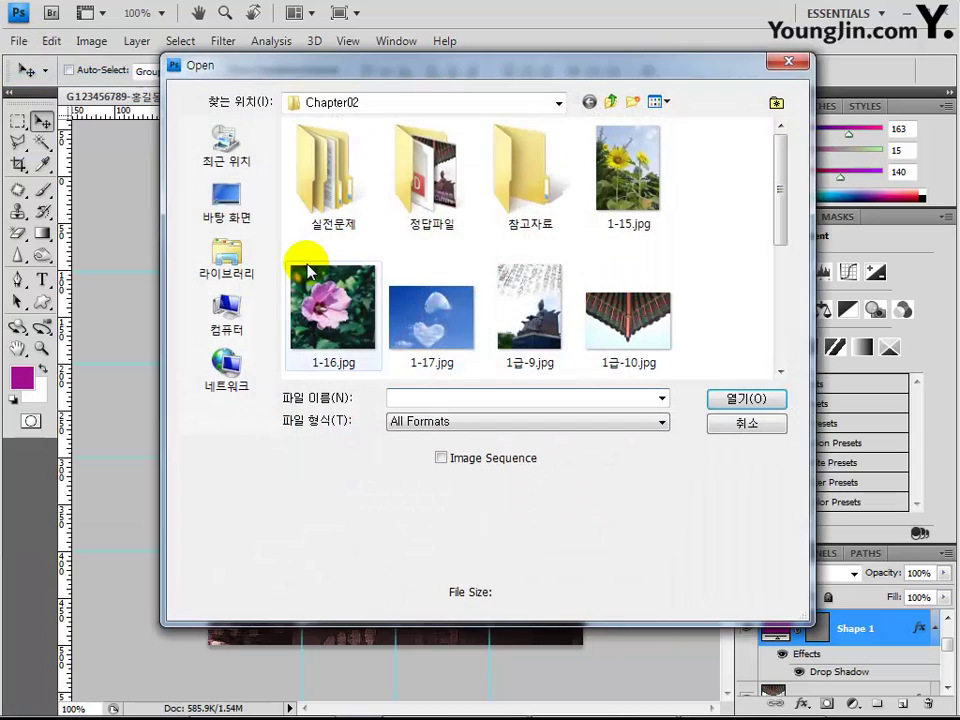
pyautogui.click(634, 335)
pyautogui.scroll(-1, 615, 336)
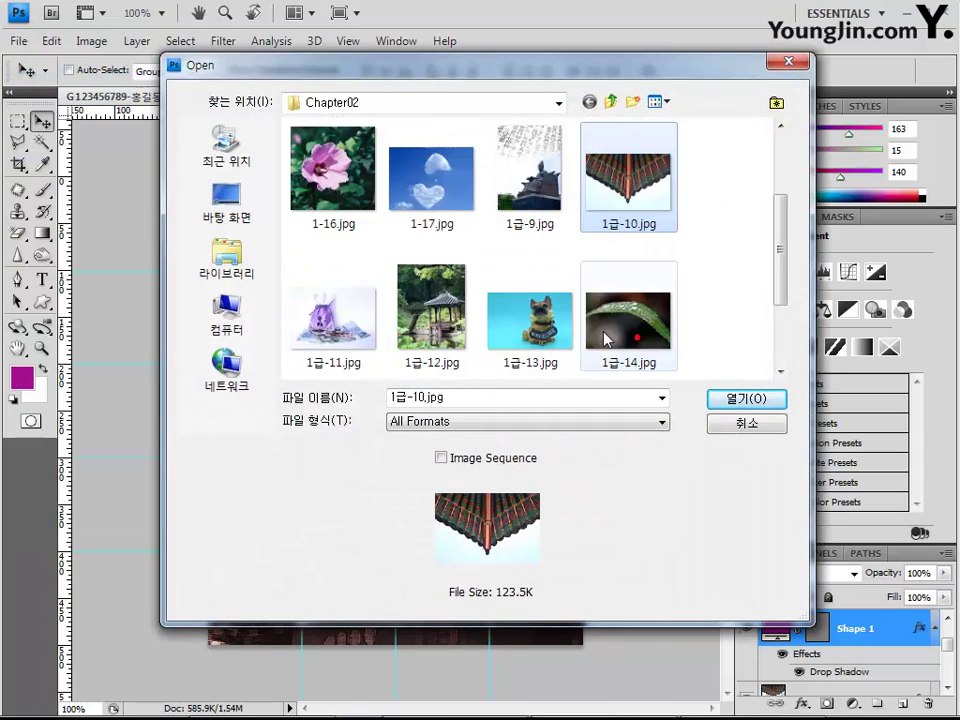
pyautogui.doubleClick(325, 320)
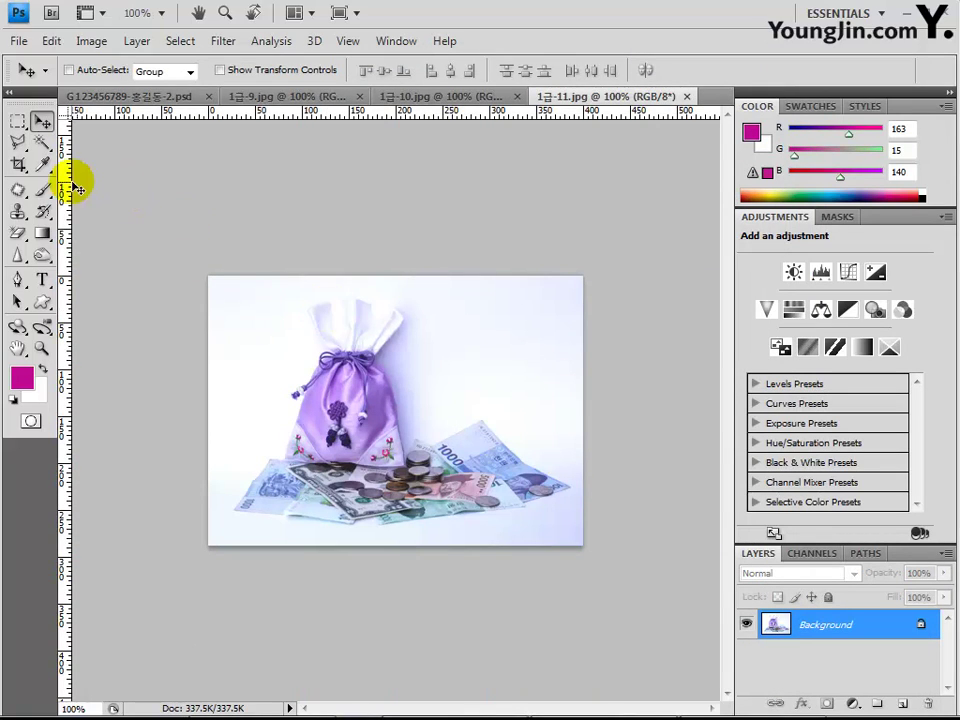
# Step: Trace the purple pouch closely with the Magnetic Lasso, including its white top and hanging cord, and close the selection
pyautogui.moveTo(17, 141); pyautogui.dragTo(95, 186)
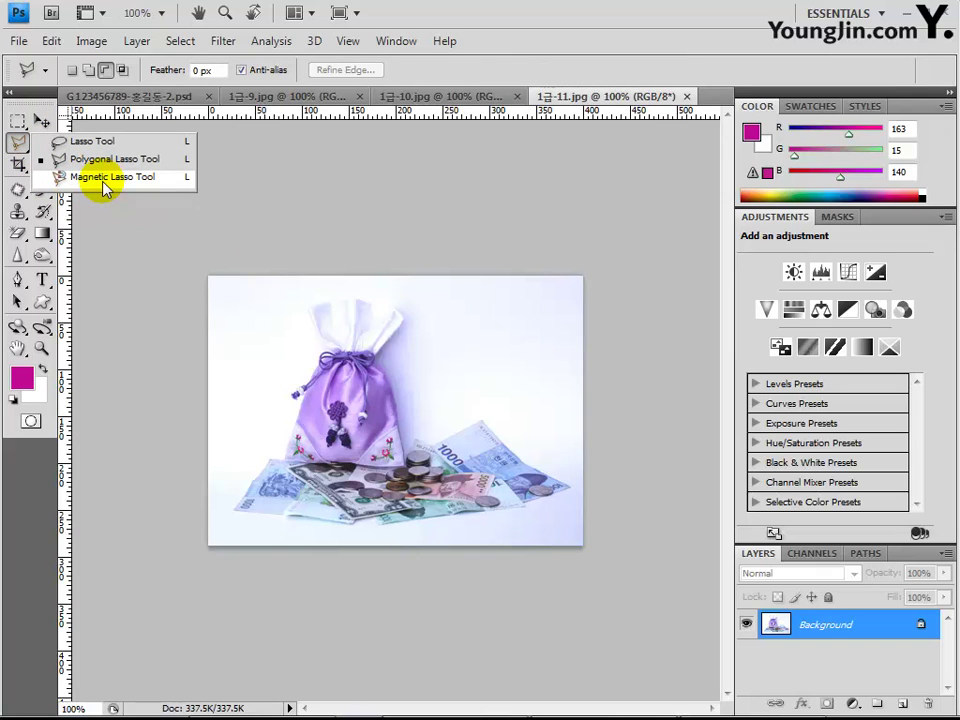
pyautogui.click(104, 187)
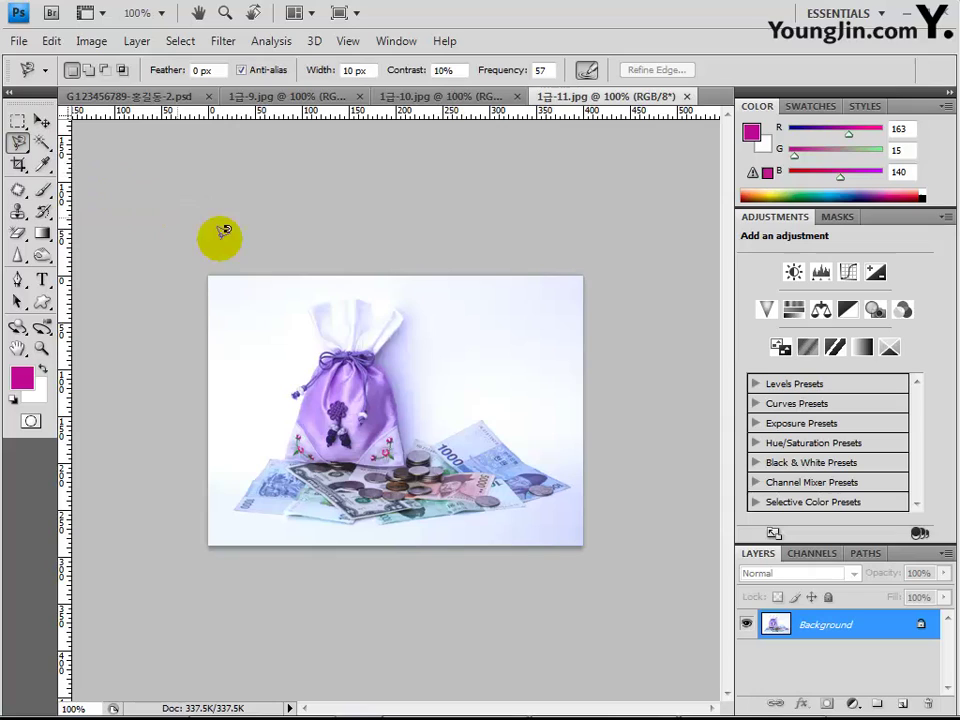
pyautogui.click(326, 347)
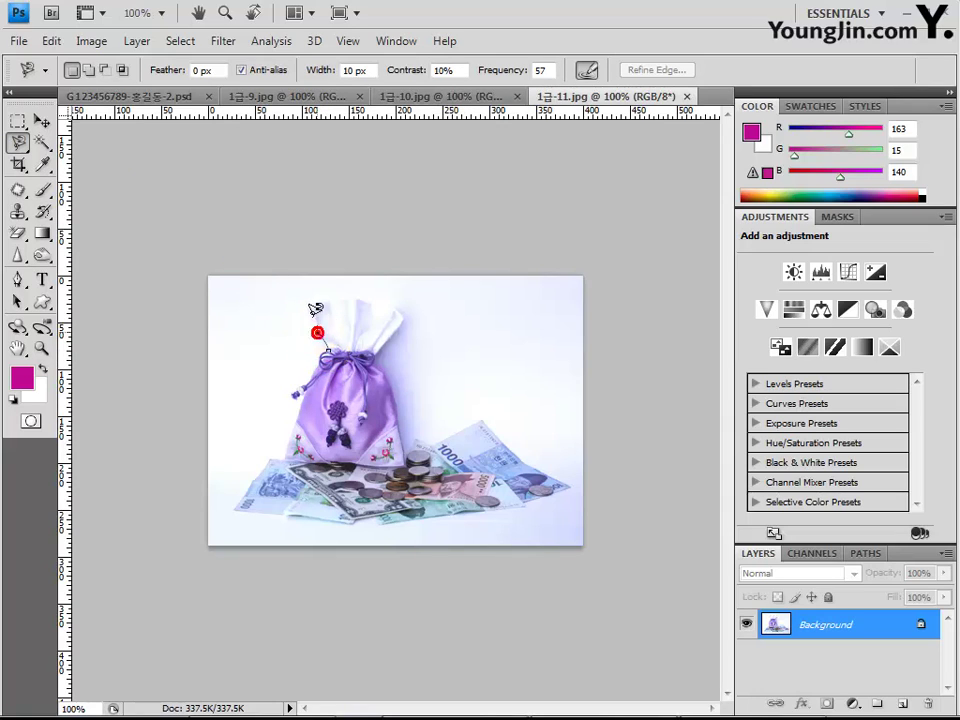
pyautogui.click(310, 303)
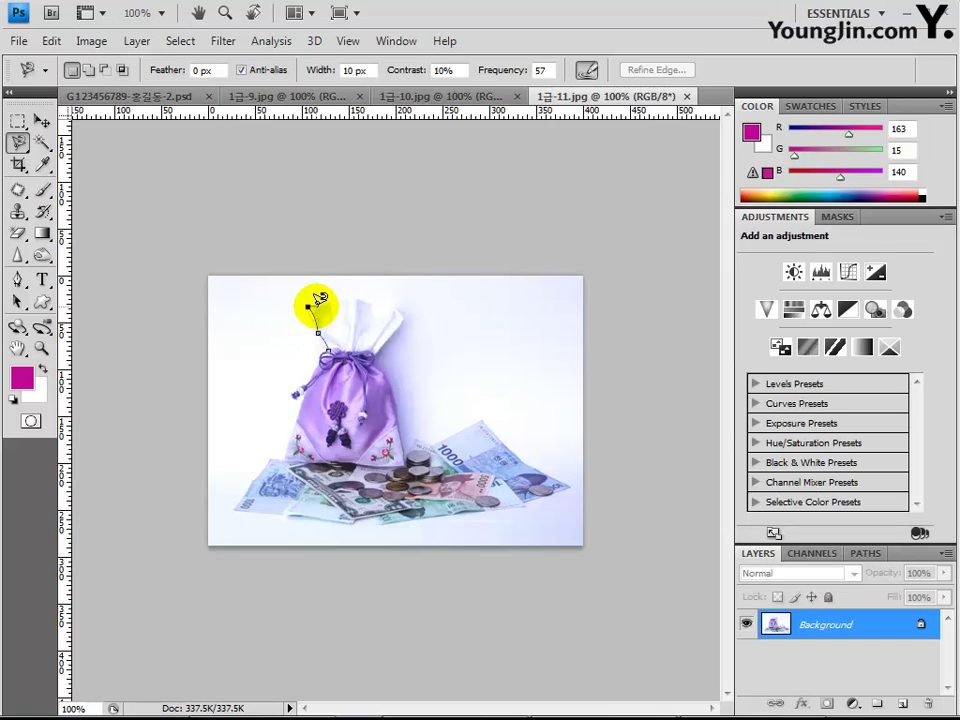
pyautogui.click(340, 298)
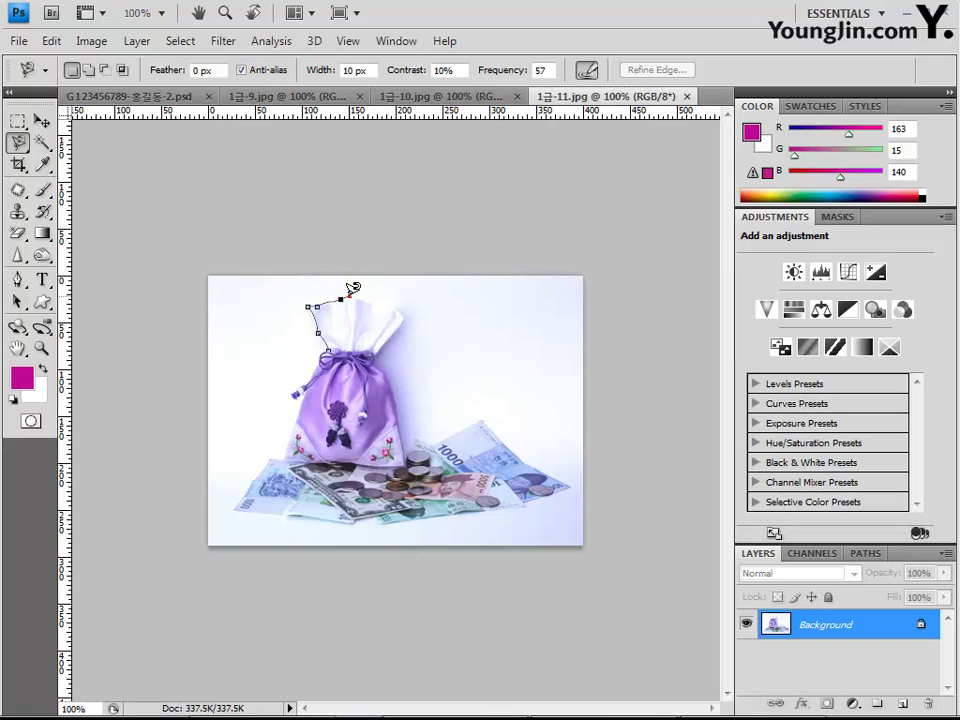
pyautogui.click(352, 296)
pyautogui.click(386, 296)
pyautogui.click(401, 305)
pyautogui.click(402, 315)
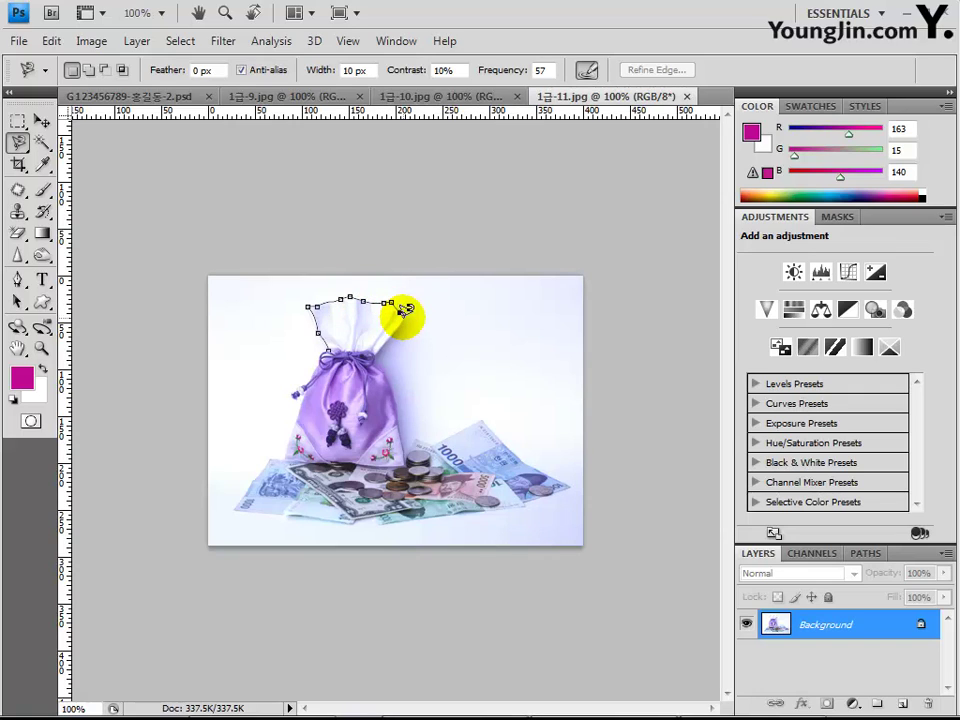
pyautogui.click(378, 345)
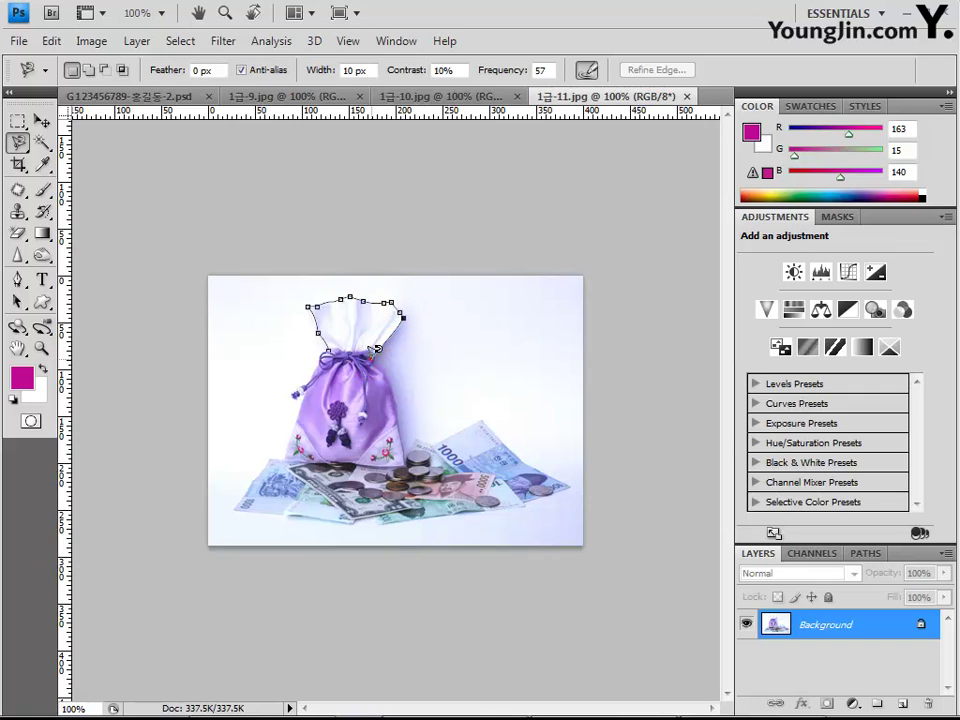
pyautogui.click(374, 354)
pyautogui.click(386, 370)
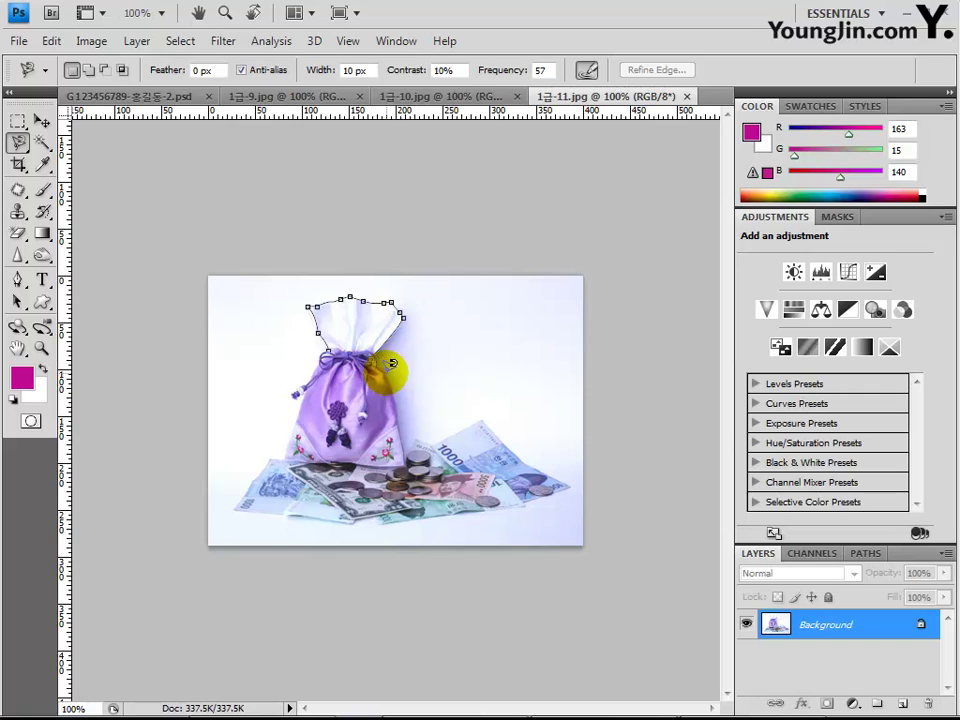
pyautogui.click(400, 385)
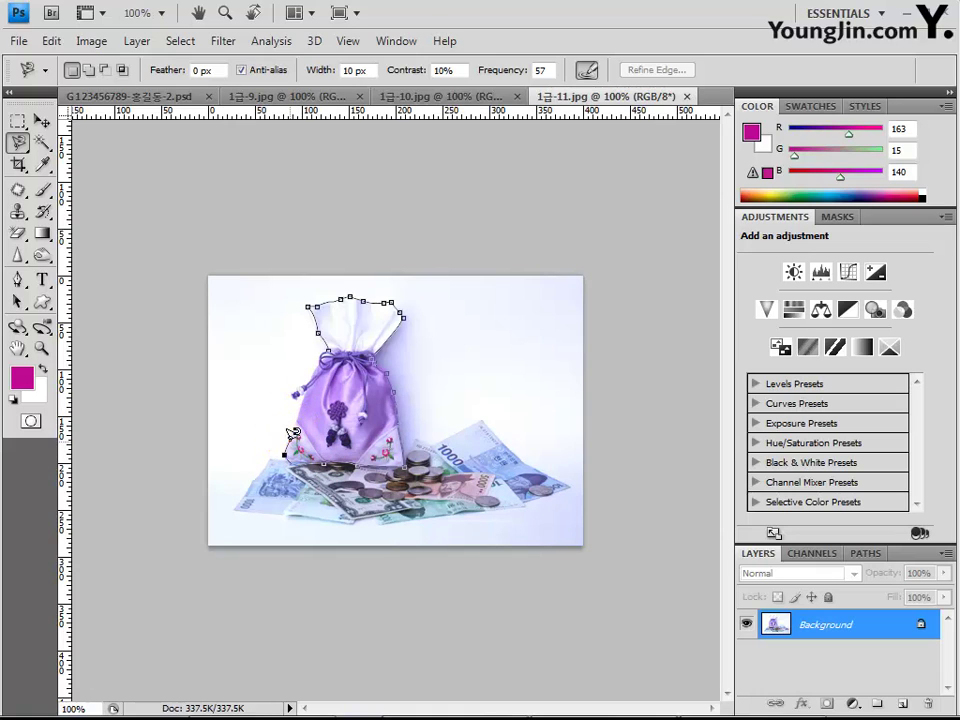
pyautogui.click(291, 440)
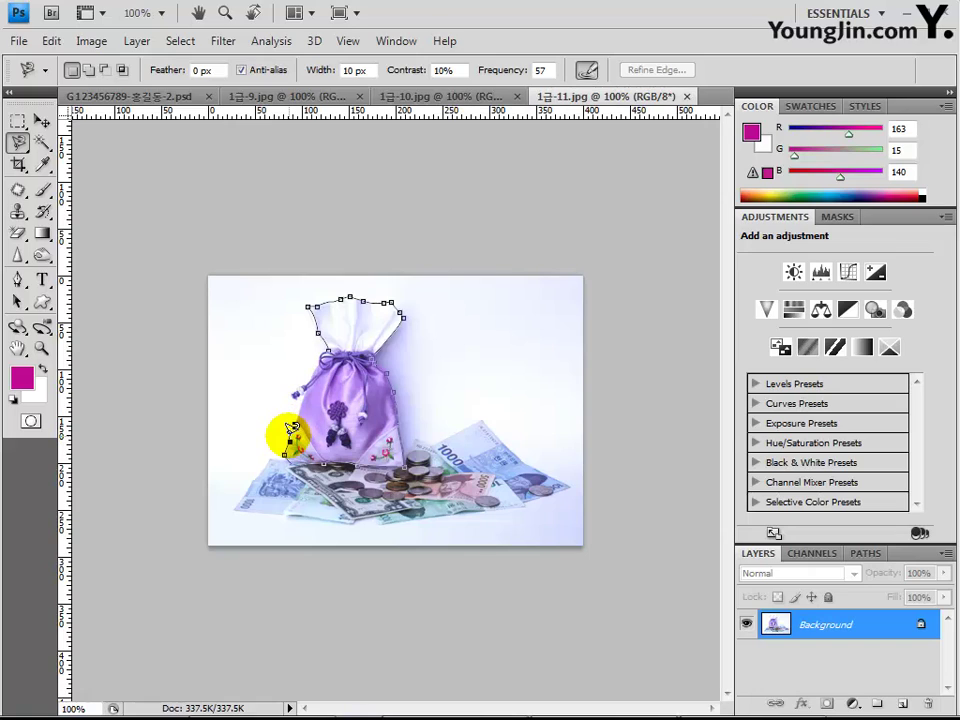
pyautogui.click(290, 434)
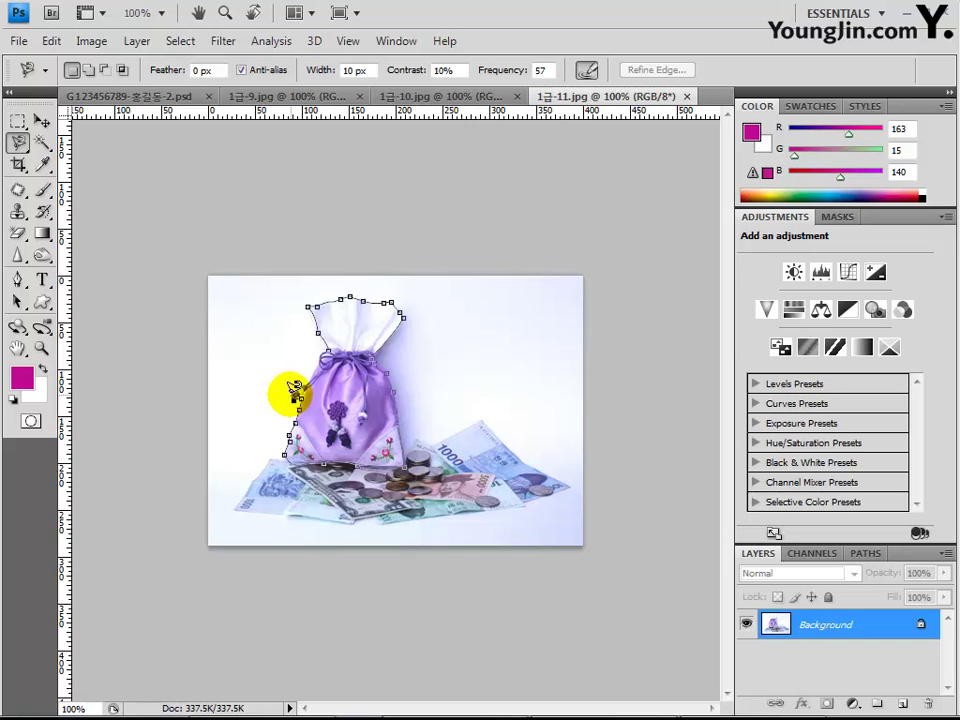
pyautogui.click(292, 391)
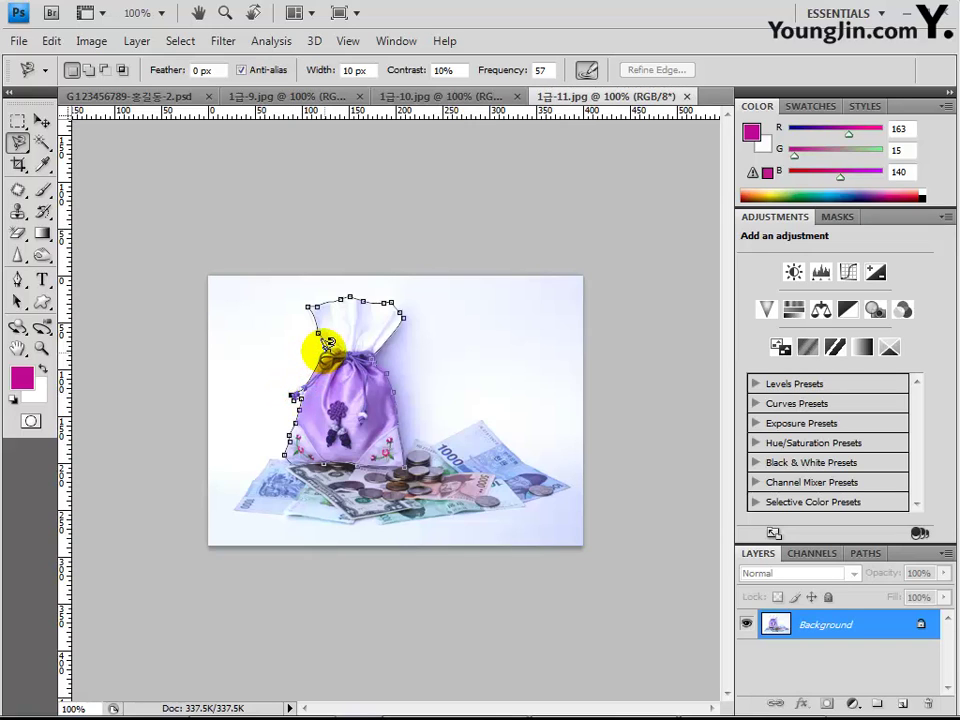
pyautogui.doubleClick(324, 352)
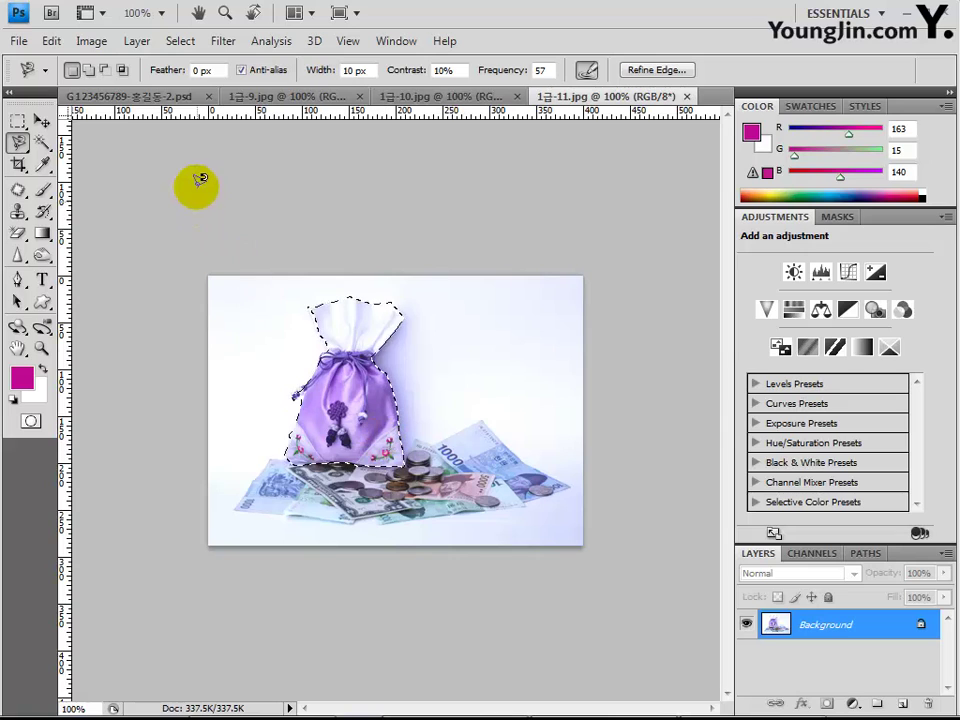
# Step: Copy the selected pouch into the statue composition and place it in the lower-left corner of the canvas
pyautogui.moveTo(123, 110); pyautogui.dragTo(439, 444)
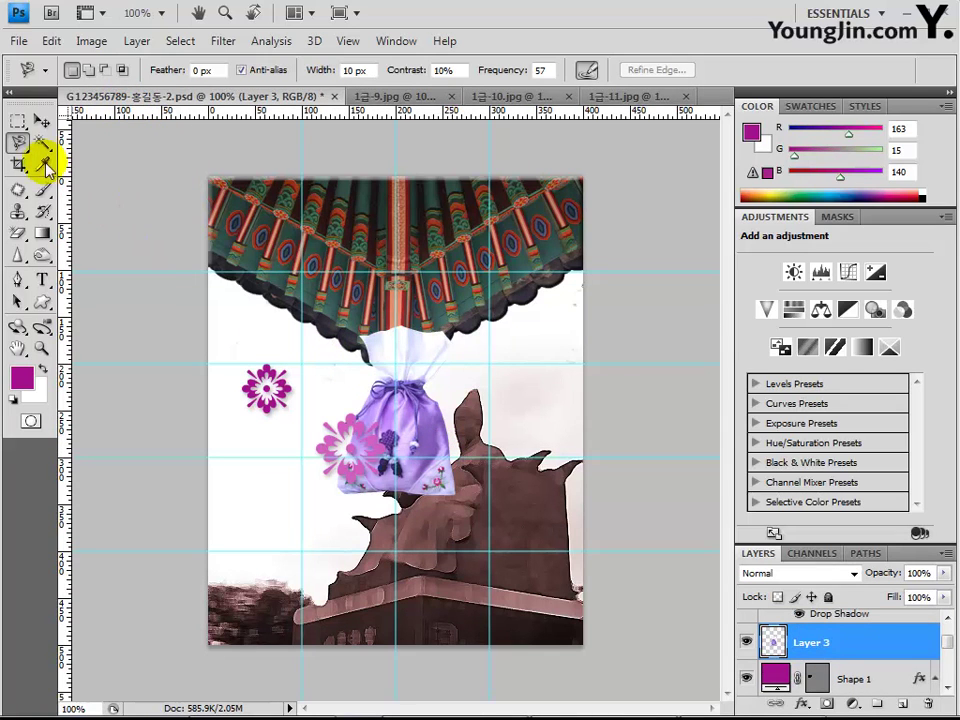
pyautogui.click(42, 121)
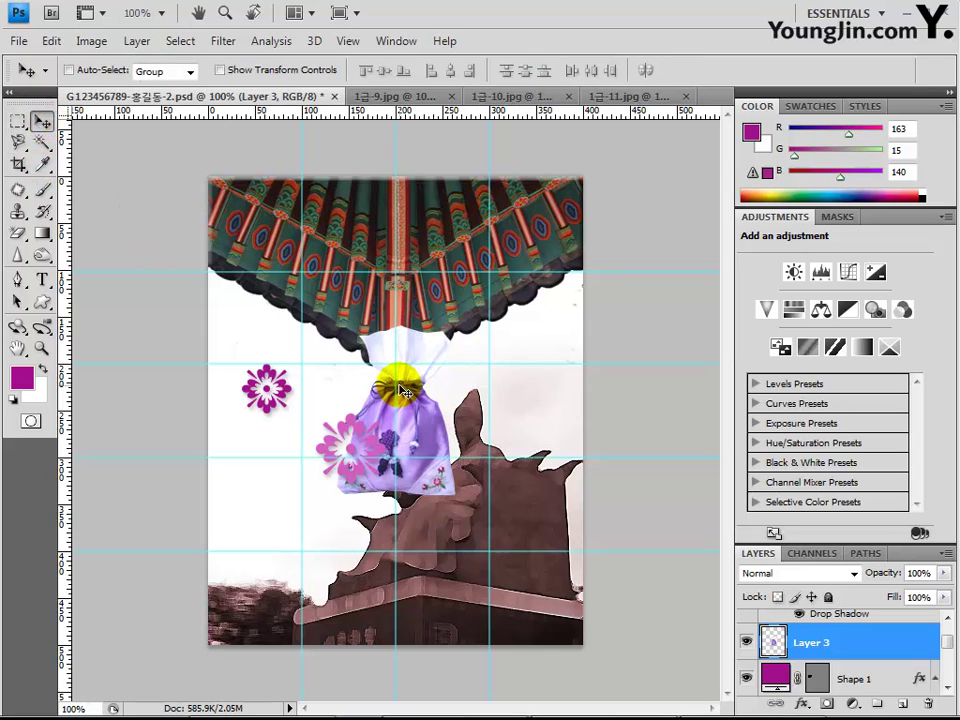
pyautogui.moveTo(400, 390); pyautogui.dragTo(268, 540)
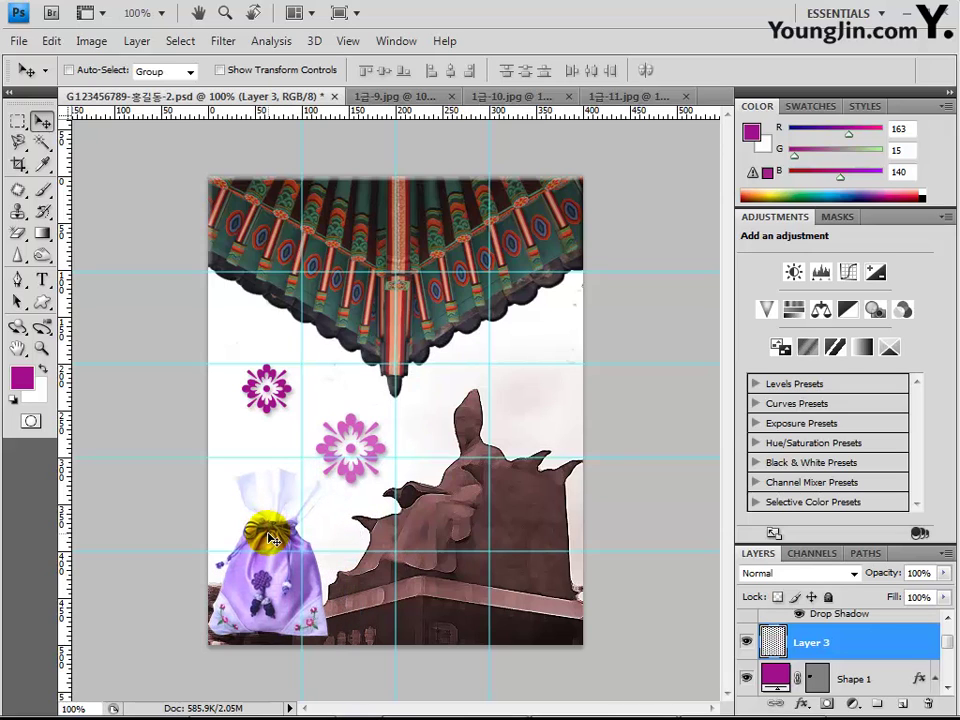
# Step: Scale the pouch to about 86%, rotate it about 3.6° and place it around X 62, Y 392 px
pyautogui.hotkey('ctrl', 't')
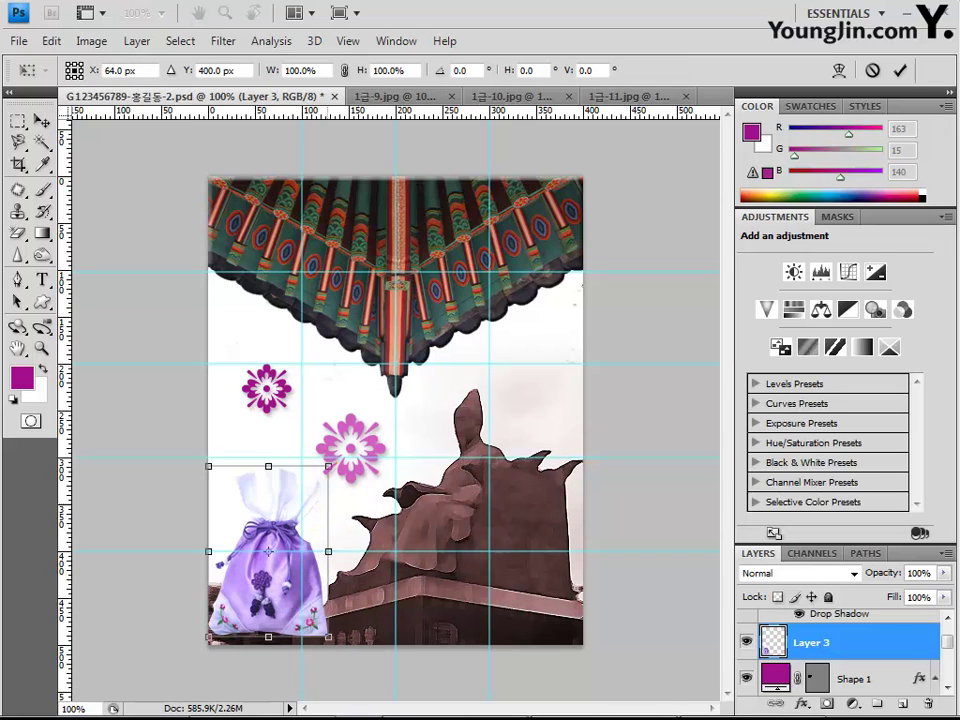
pyautogui.moveTo(329, 466); pyautogui.dragTo(311, 491)
pyautogui.moveTo(369, 514); pyautogui.dragTo(298, 553)
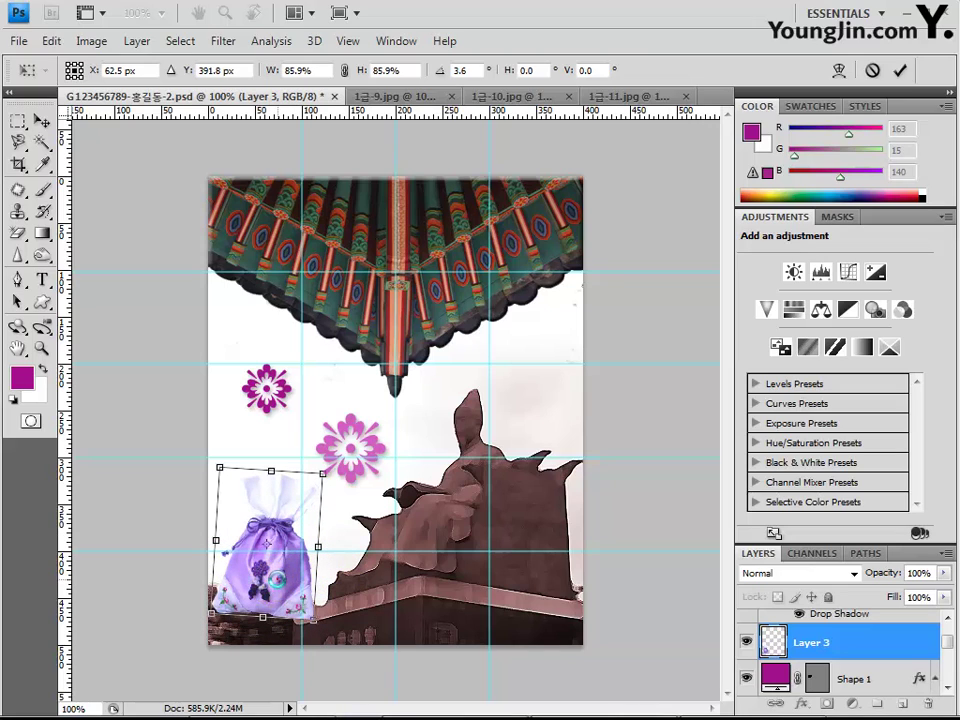
pyautogui.press('Return')
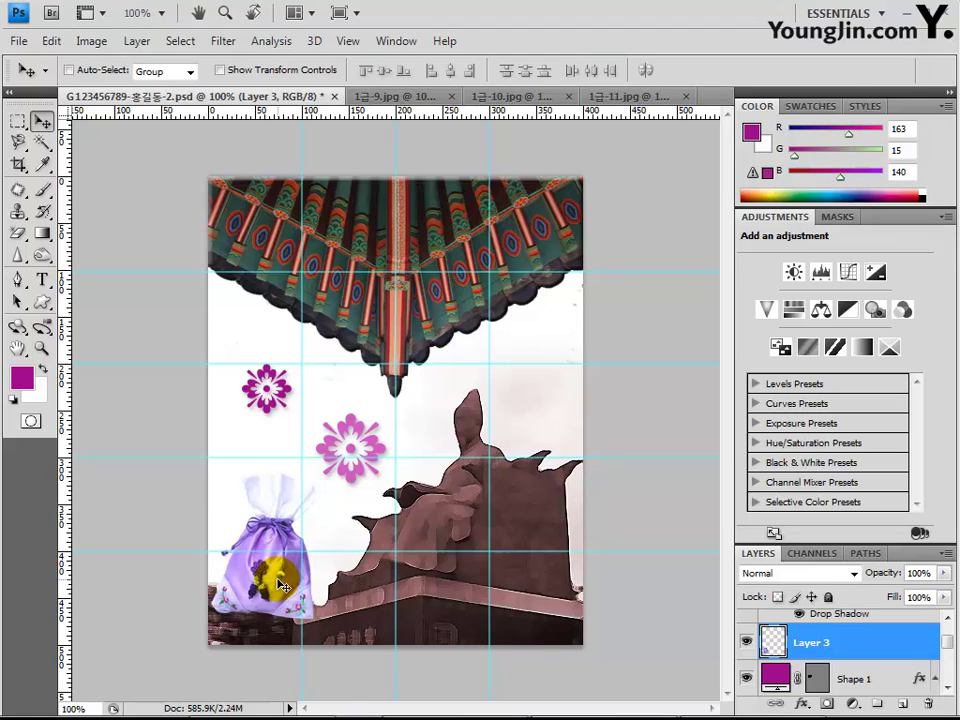
# Step: Set the pouch layer's blend mode to Luminosity and keep that layer selected
pyautogui.click(778, 574)
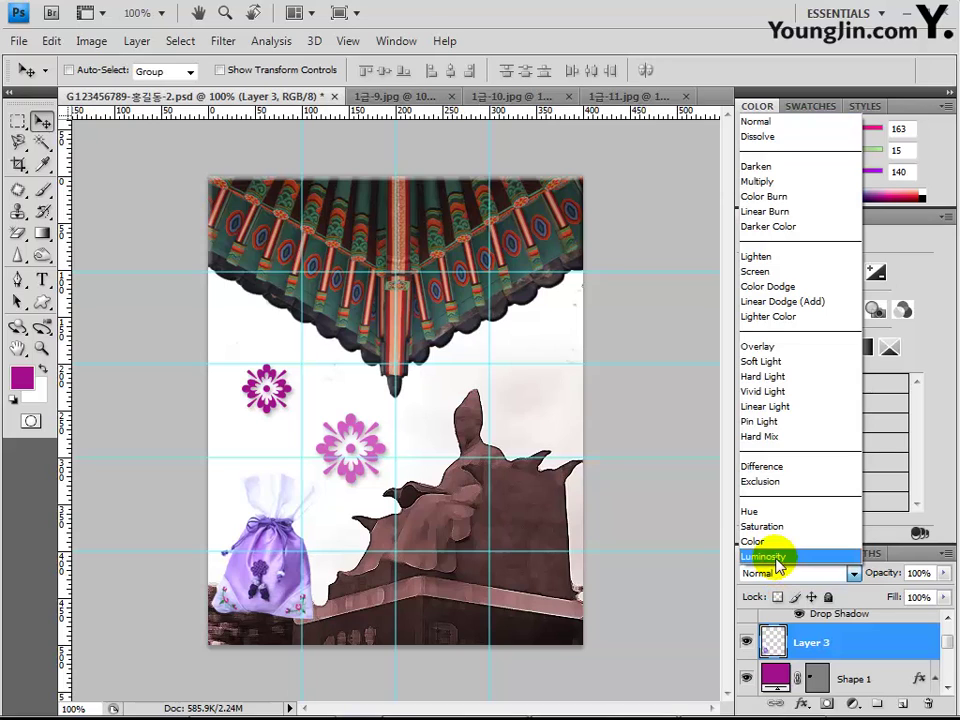
pyautogui.click(778, 558)
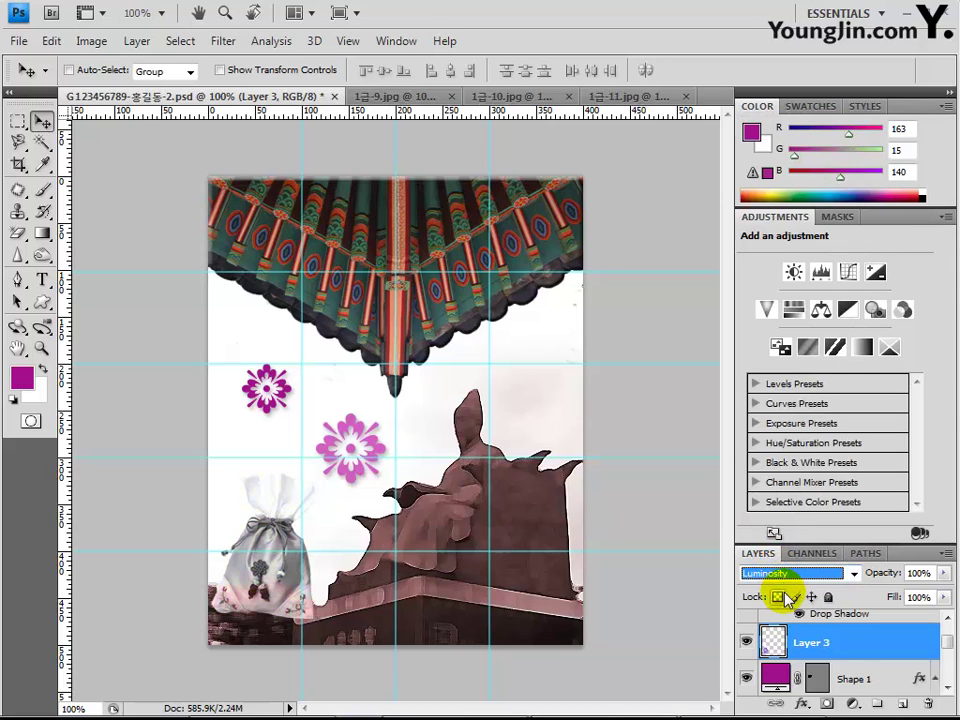
pyautogui.click(843, 679)
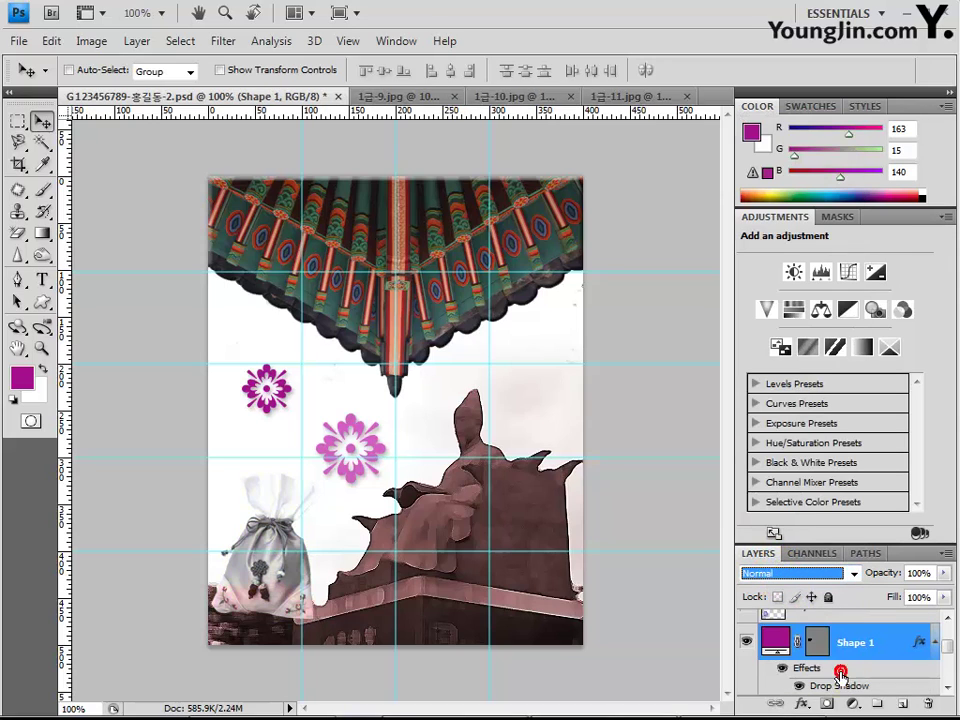
pyautogui.click(820, 614)
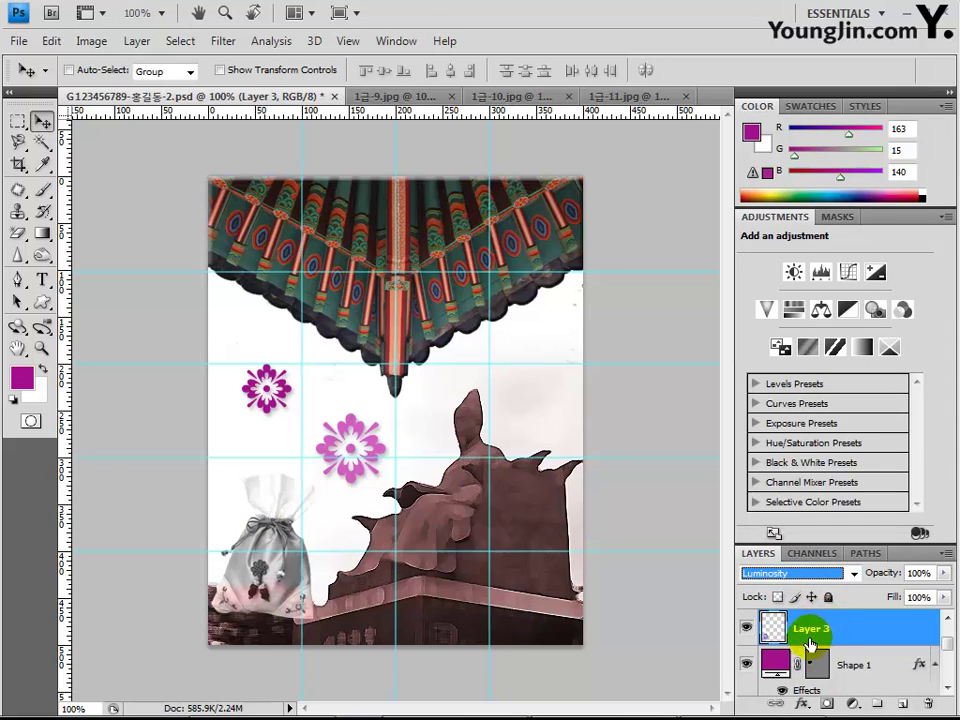
# Step: Add a Drop Shadow to the pouch layer with opacity 30% and distance 3 px
pyautogui.click(801, 704)
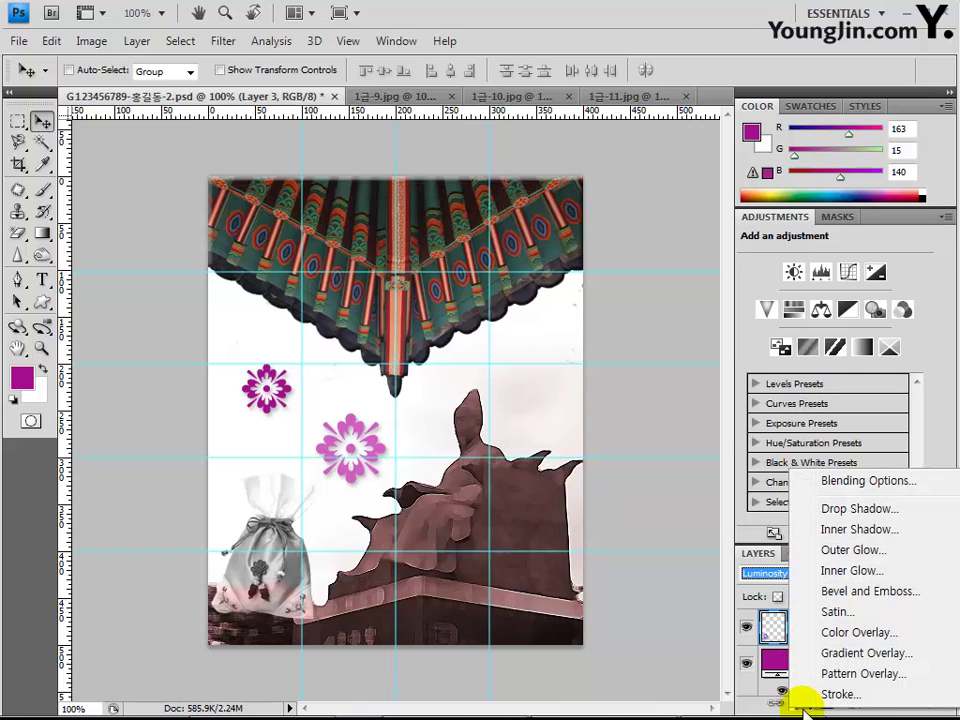
pyautogui.click(818, 508)
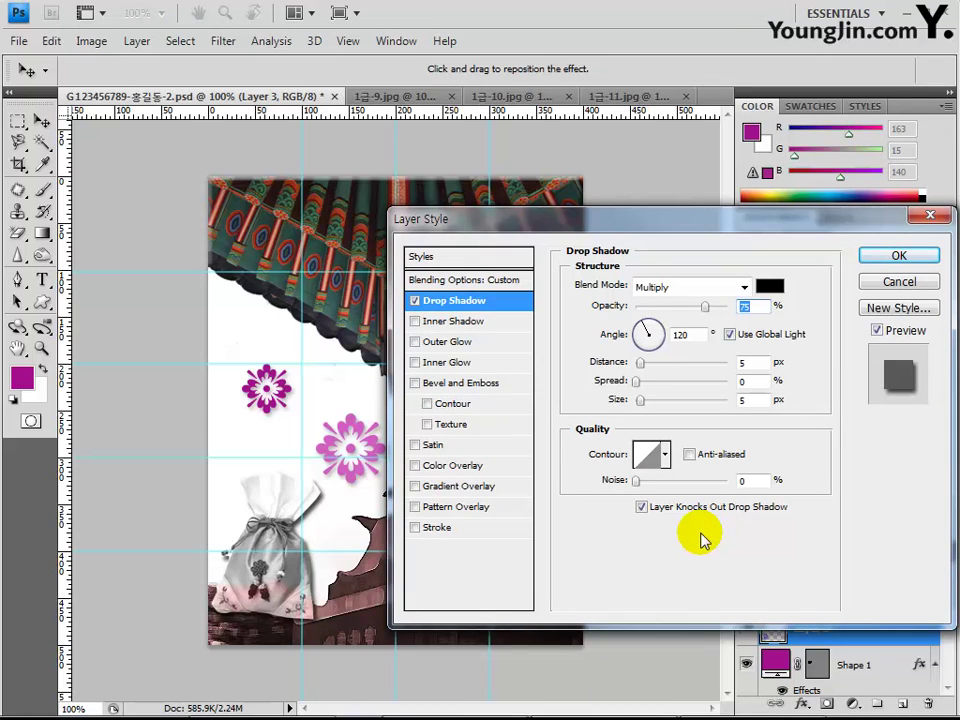
pyautogui.write('30')
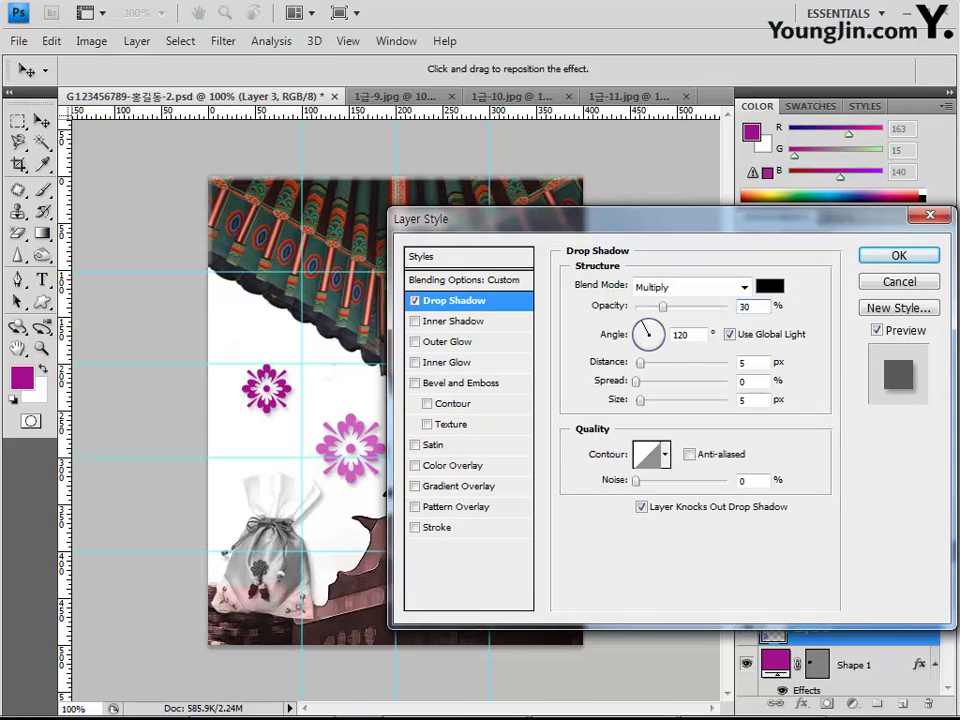
pyautogui.doubleClick(752, 362)
pyautogui.write('3')
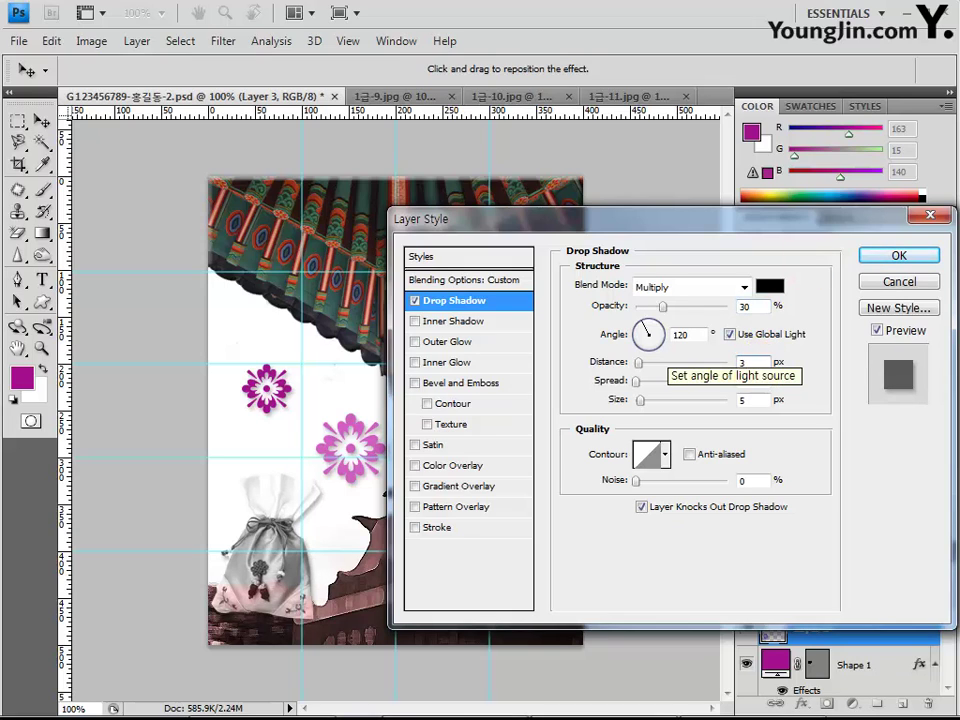
# Step: Add a 2 px white outside Stroke to the pouch layer and apply its layer style
pyautogui.click(437, 527)
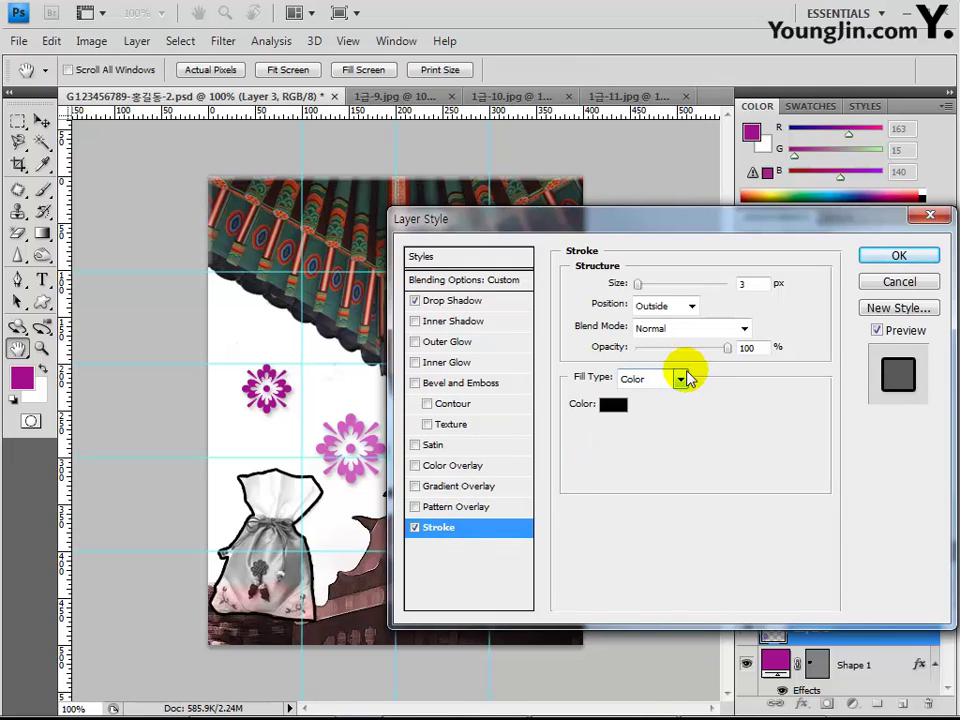
pyautogui.doubleClick(745, 283)
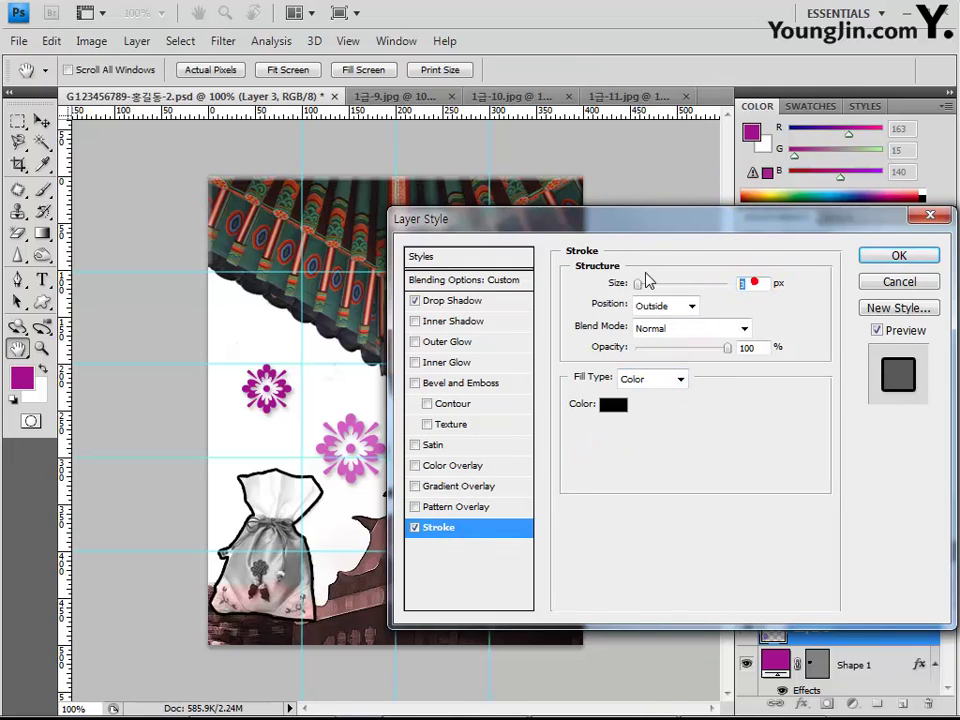
pyautogui.write('2')
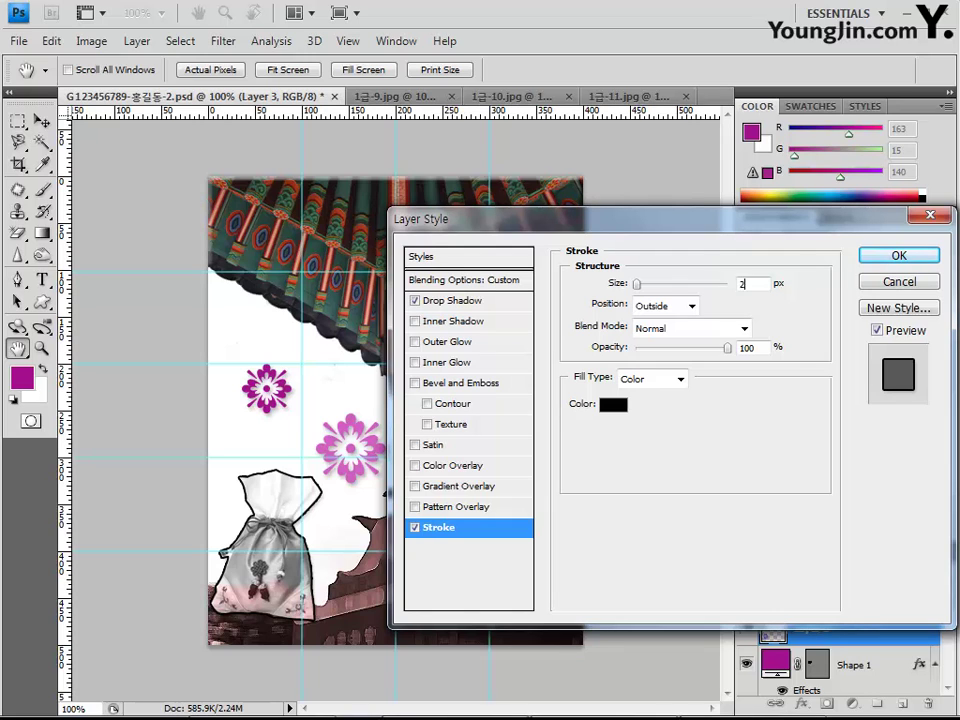
pyautogui.click(613, 404)
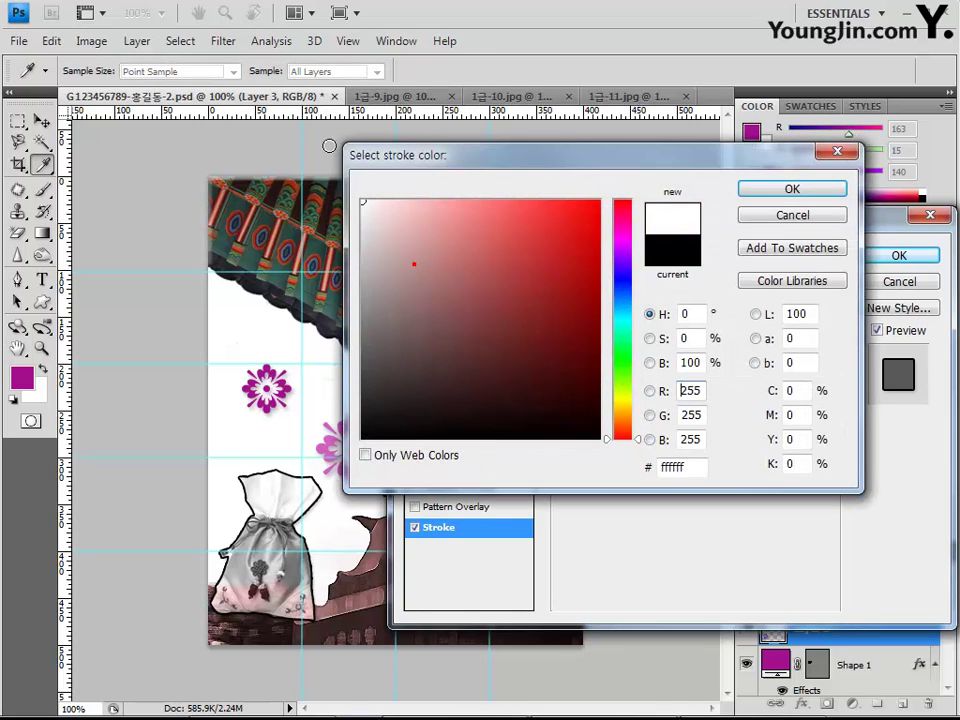
pyautogui.moveTo(329, 146); pyautogui.dragTo(414, 208)
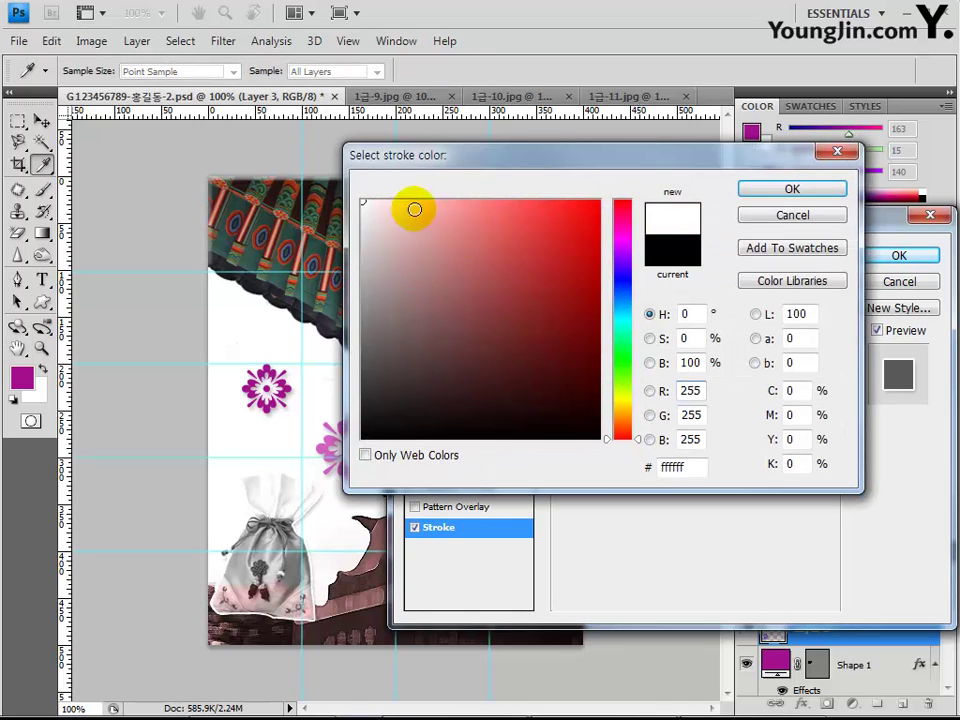
pyautogui.click(789, 191)
pyautogui.click(895, 254)
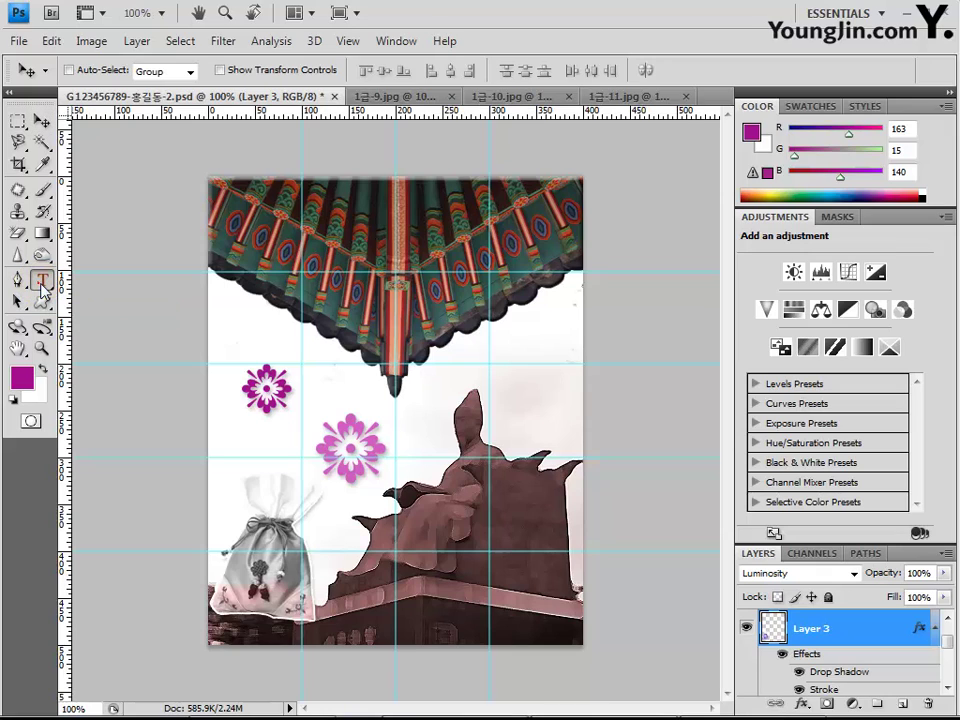
# Step: Add the left-aligned text "Korean" in Arial Bold 65 pt over the lower part of the statue, right of the pouch
pyautogui.click(40, 281)
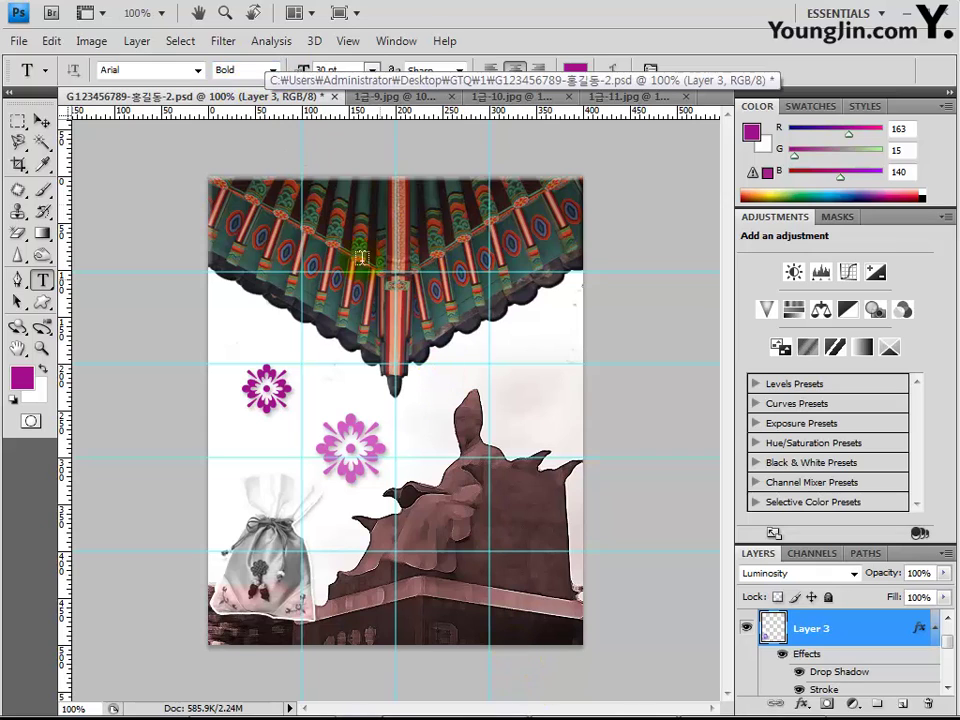
pyautogui.doubleClick(327, 70)
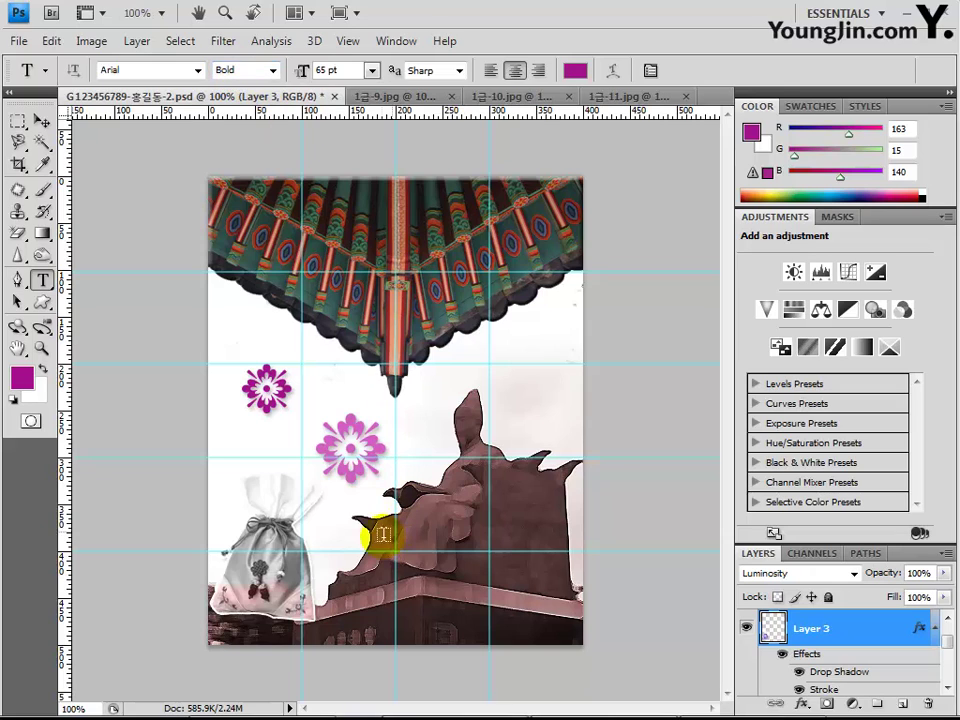
pyautogui.click(393, 624)
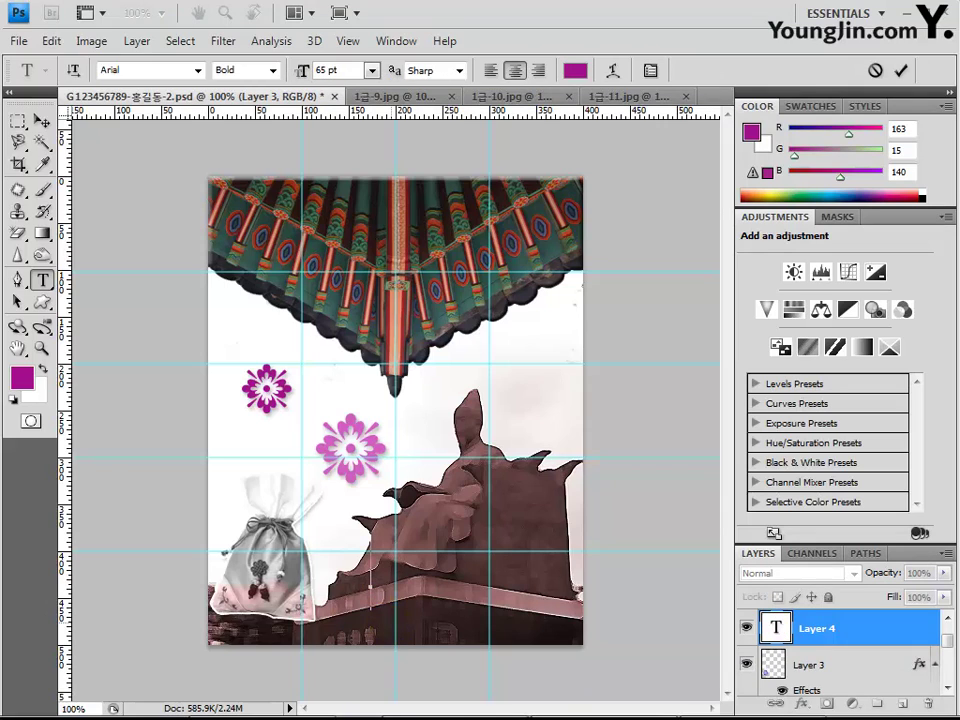
pyautogui.write('K')
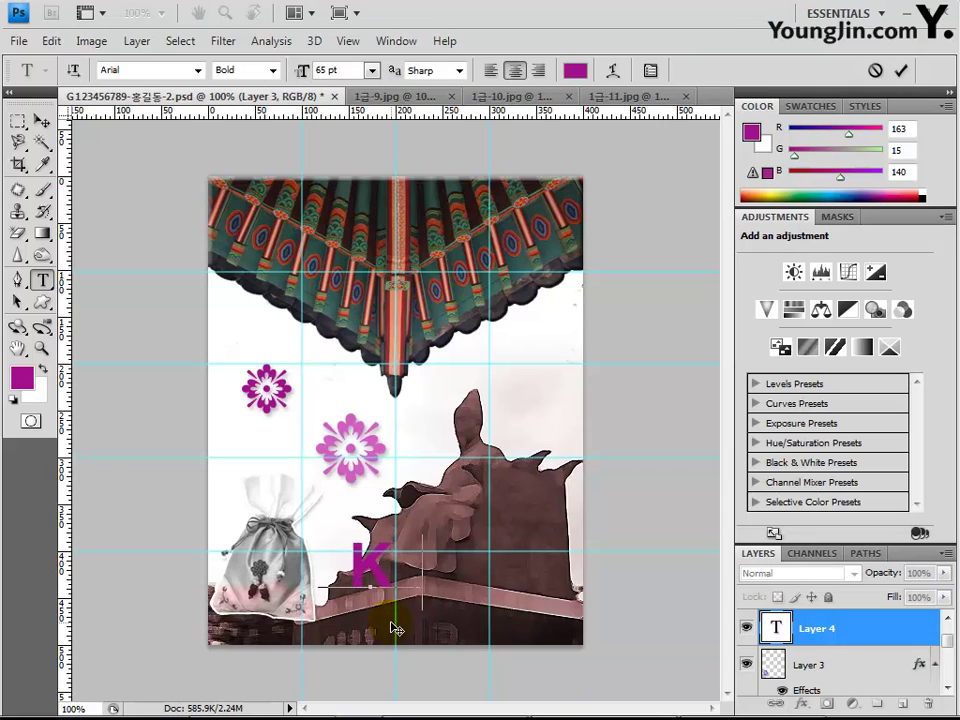
pyautogui.write('orean')
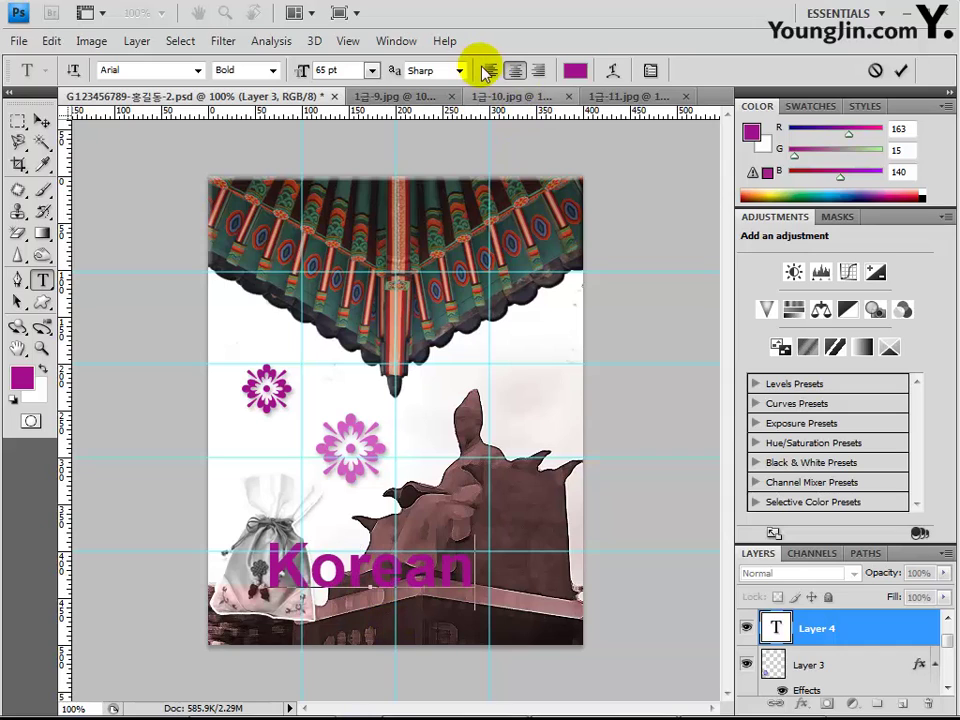
pyautogui.click(491, 70)
pyautogui.click(566, 372)
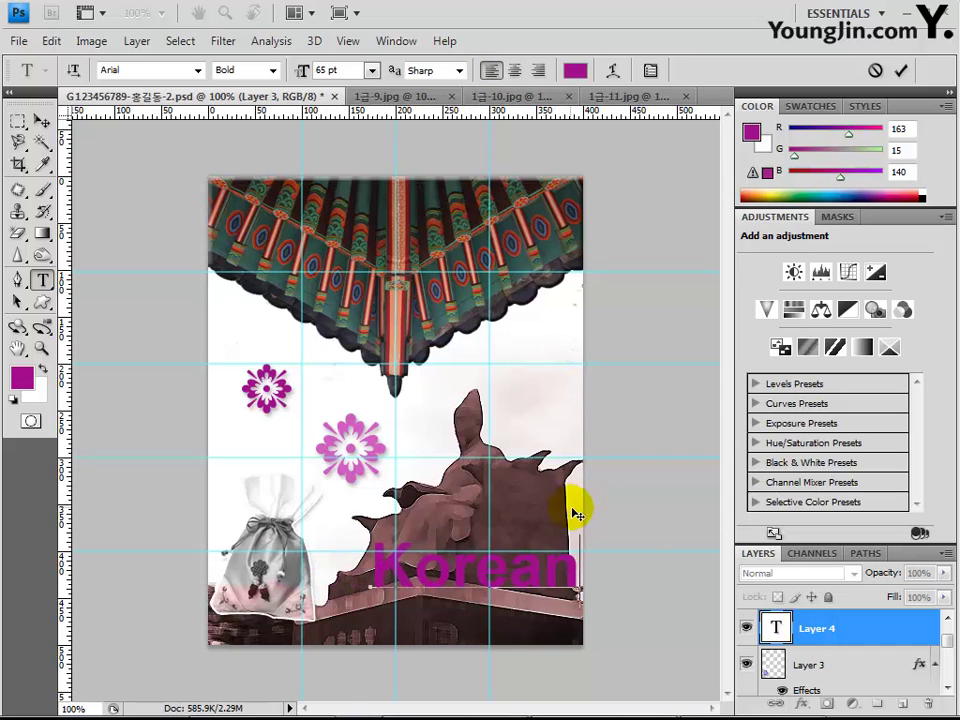
pyautogui.click(803, 628)
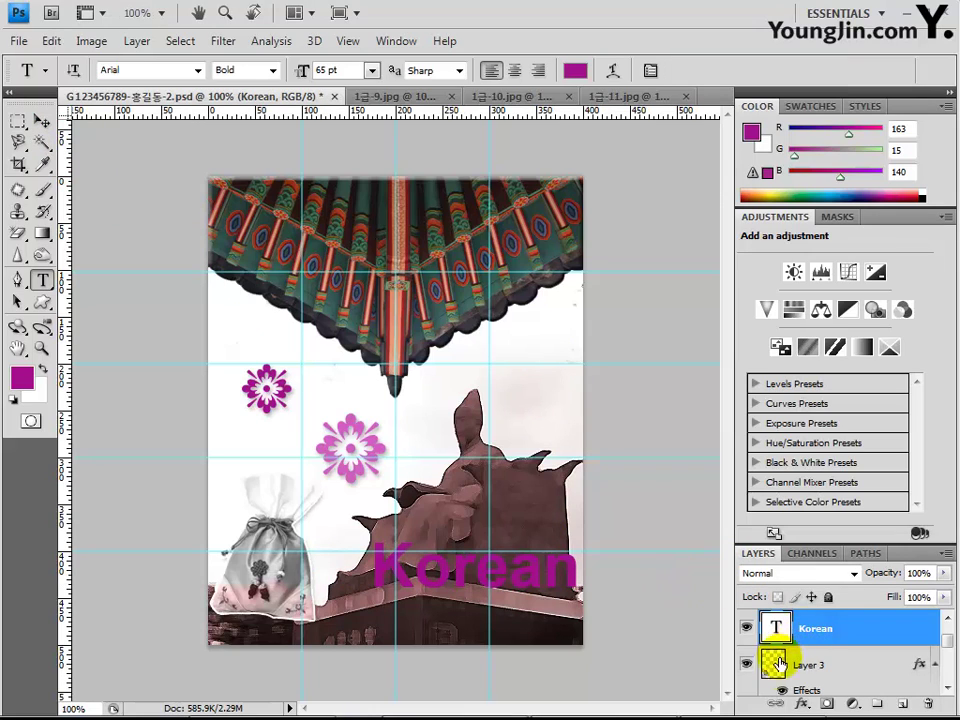
# Step: Add an Outer Glow with default settings and a Gradient Overlay to the "Korean" text layer
pyautogui.click(801, 704)
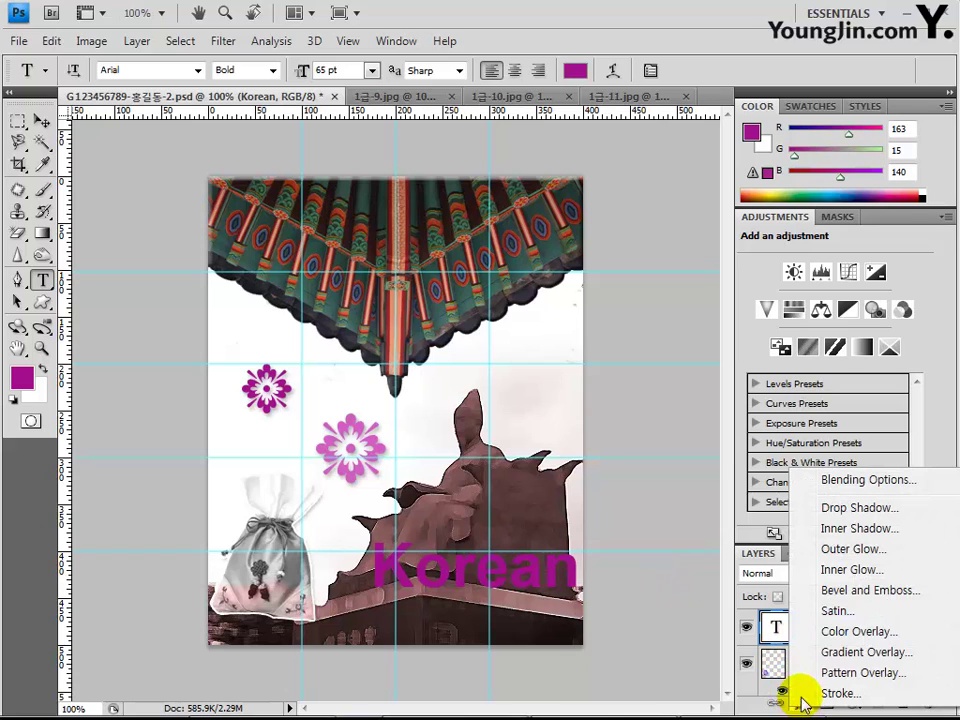
pyautogui.click(840, 551)
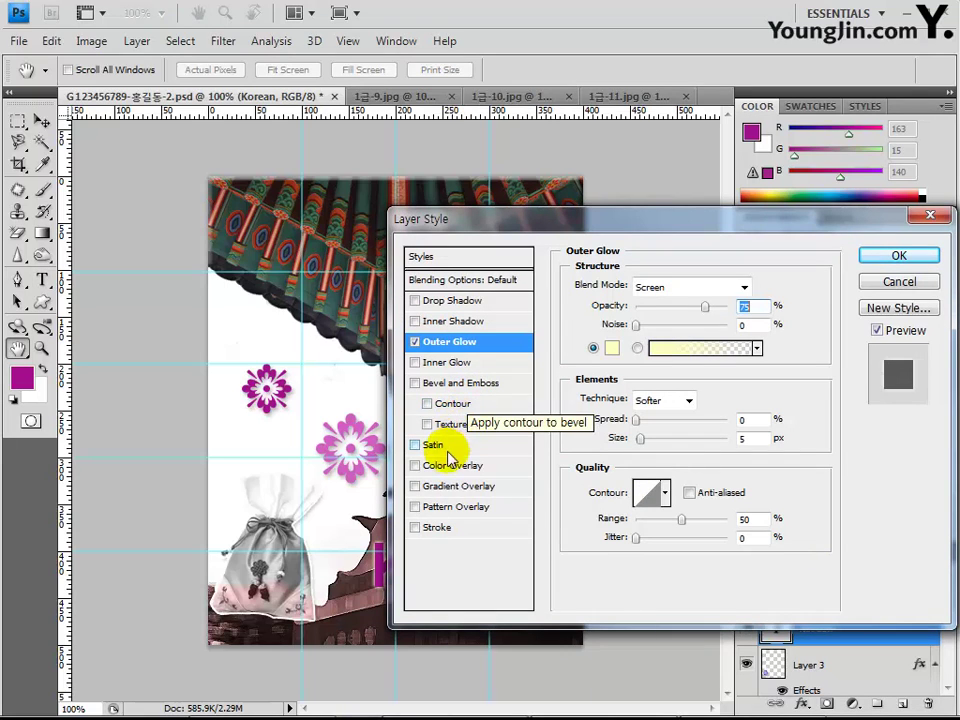
pyautogui.click(456, 487)
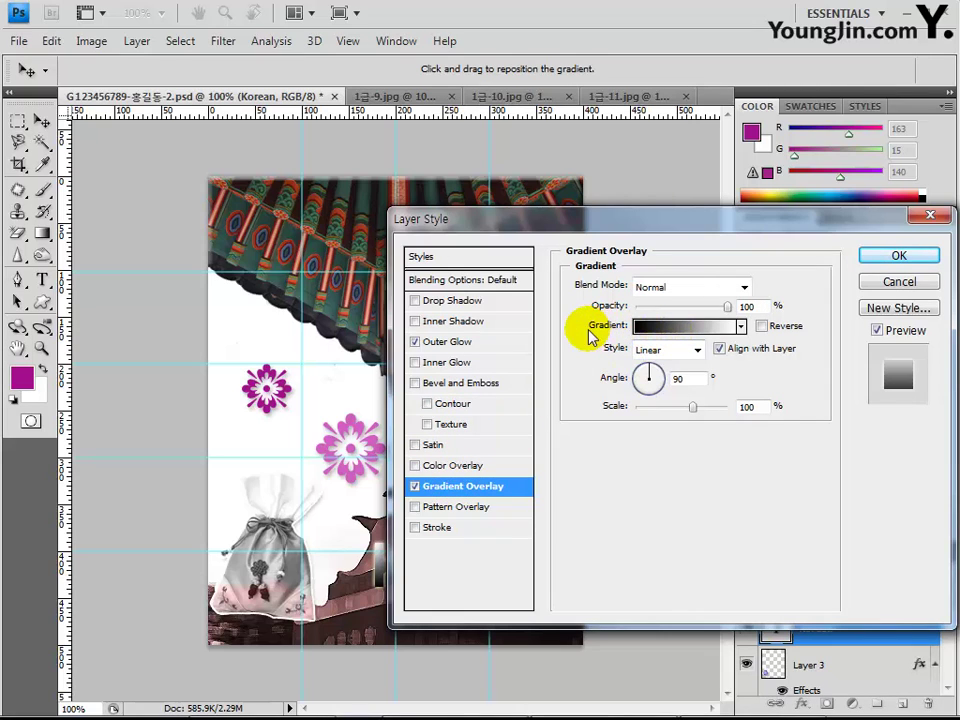
# Step: Set the starting color stop of the text's overlay gradient to #482a73
pyautogui.click(658, 330)
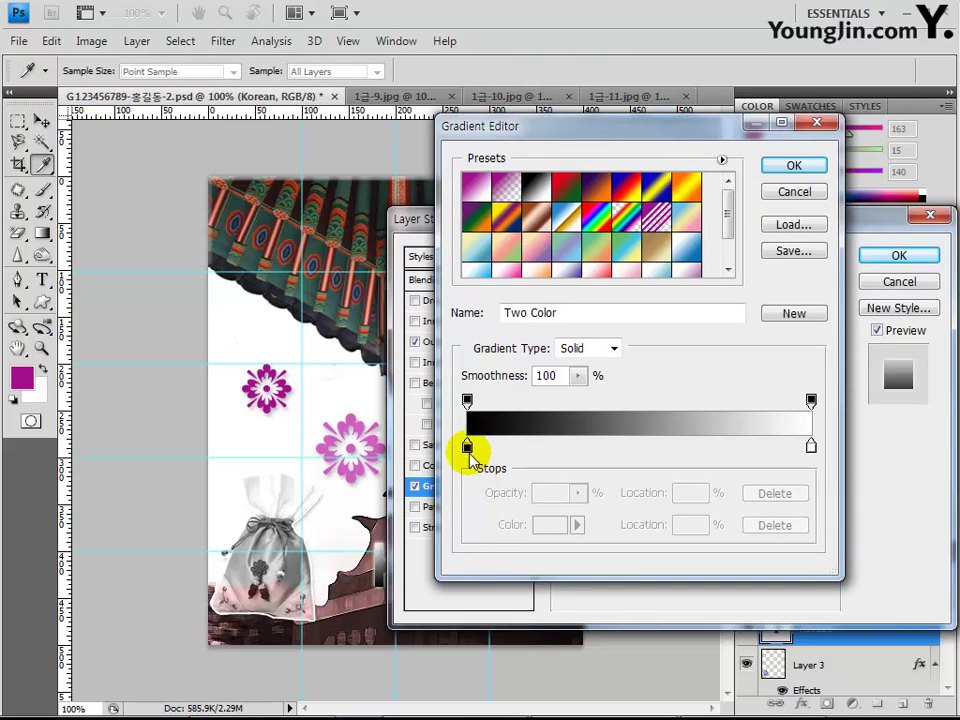
pyautogui.doubleClick(467, 449)
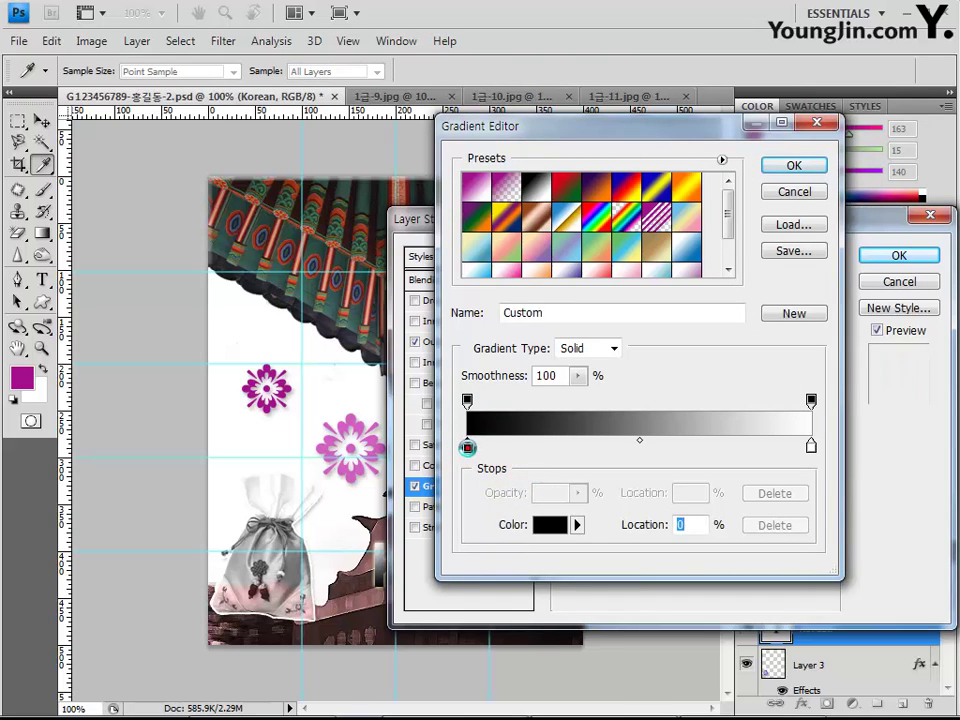
pyautogui.doubleClick(704, 466)
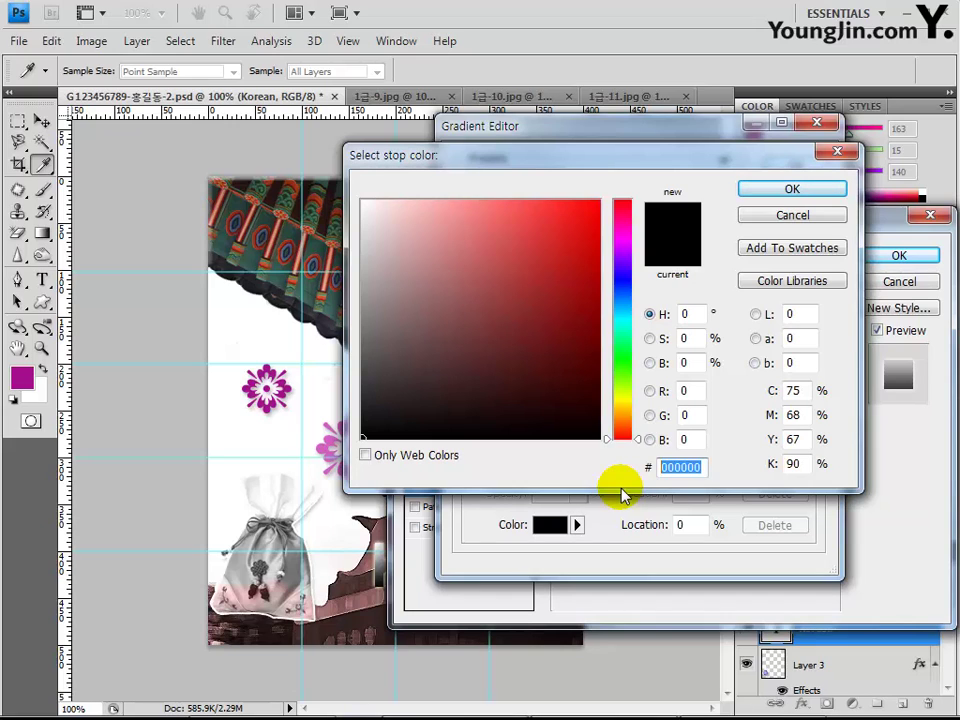
pyautogui.write('482')
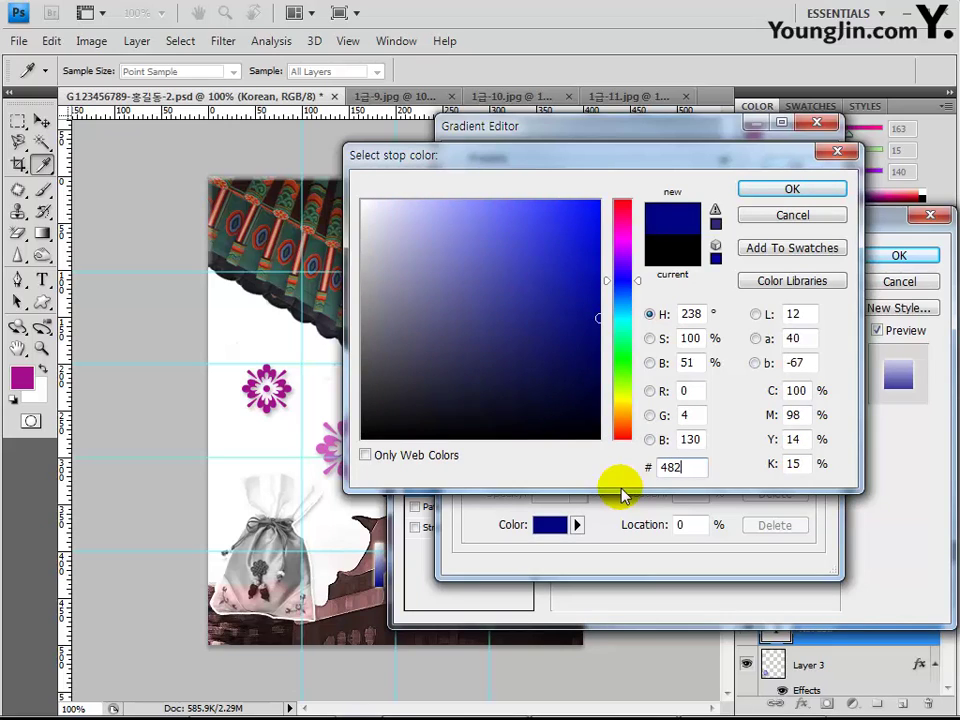
pyautogui.write('a')
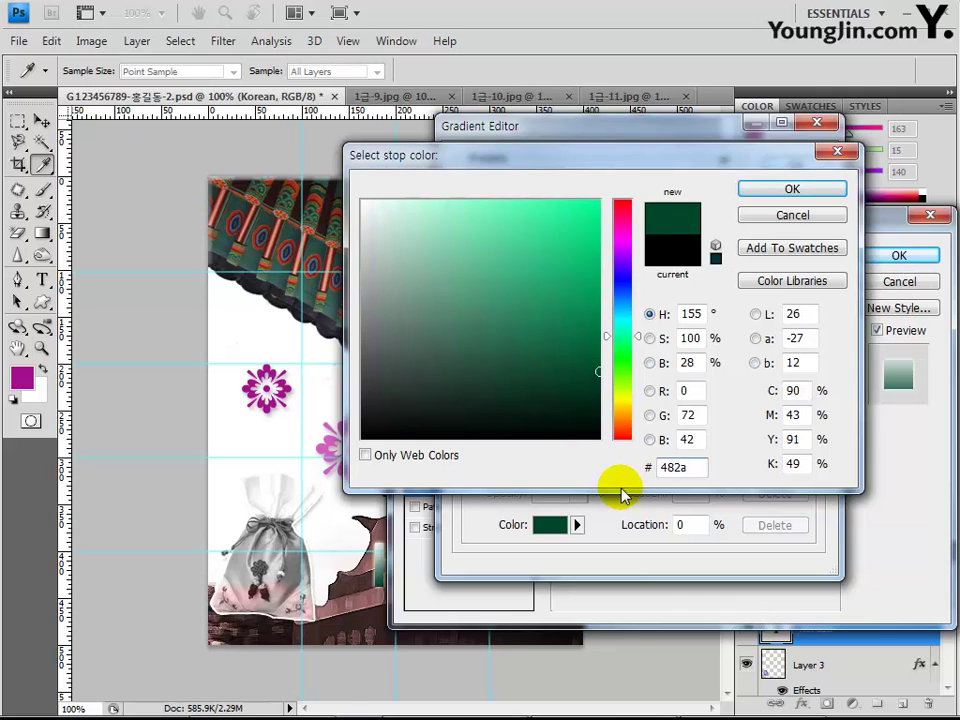
pyautogui.write('73')
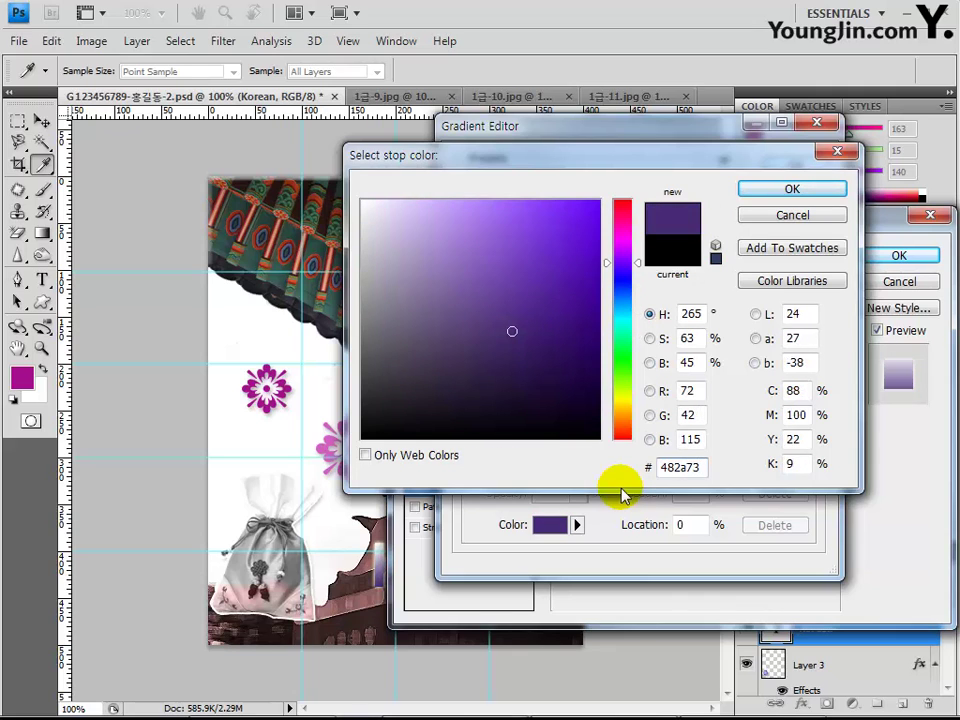
pyautogui.press('Return')
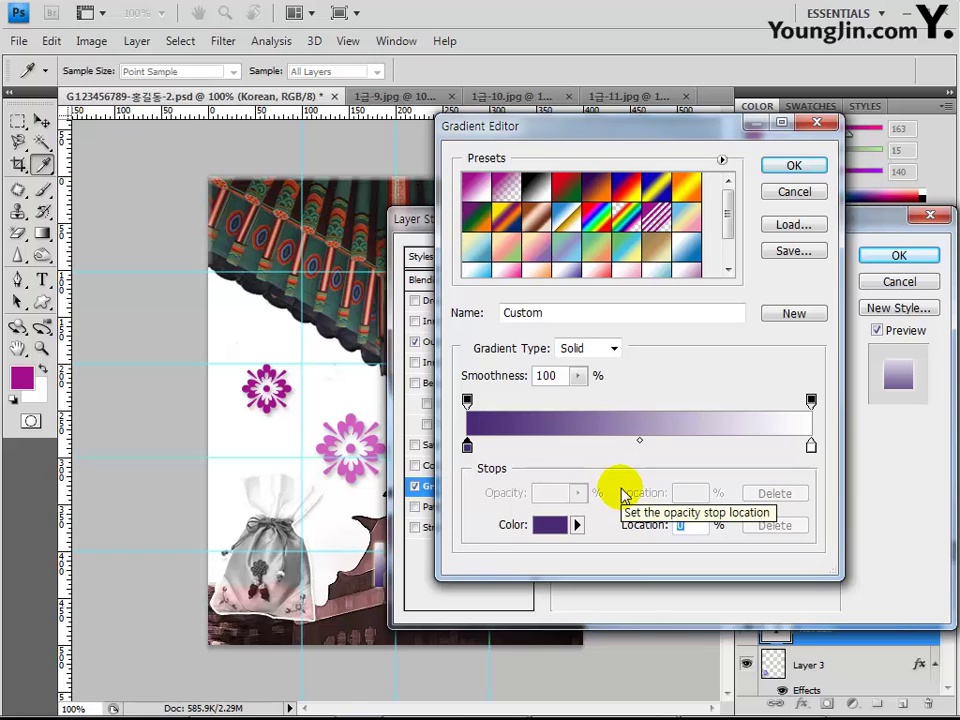
# Step: Set the ending color stop of the overlay gradient to #cca9fe and apply the layer style to the text
pyautogui.doubleClick(811, 449)
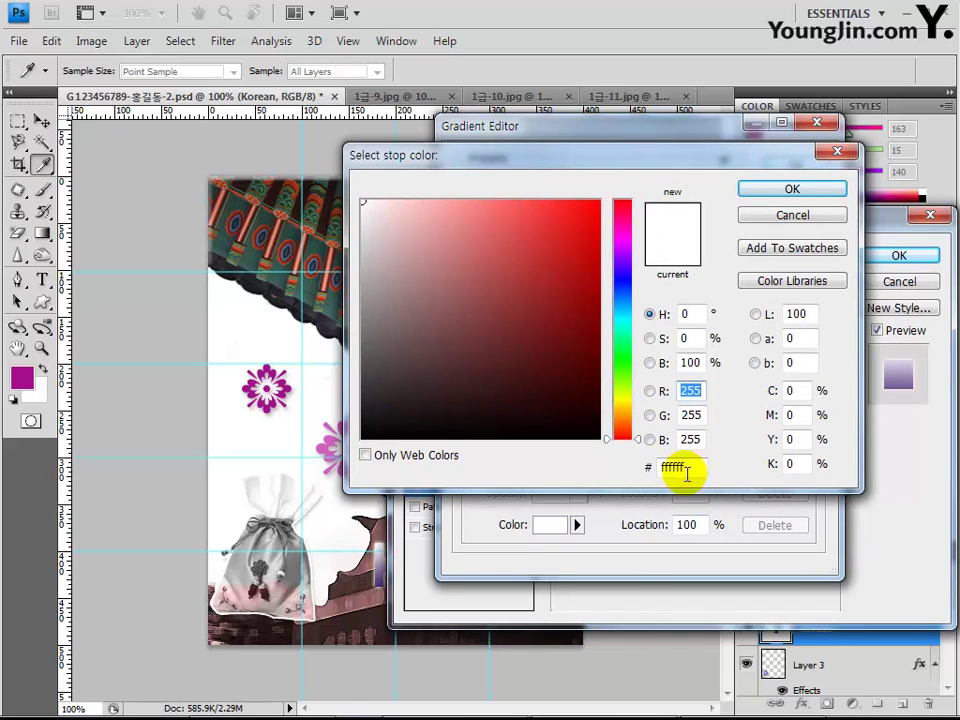
pyautogui.moveTo(688, 469); pyautogui.dragTo(598, 468)
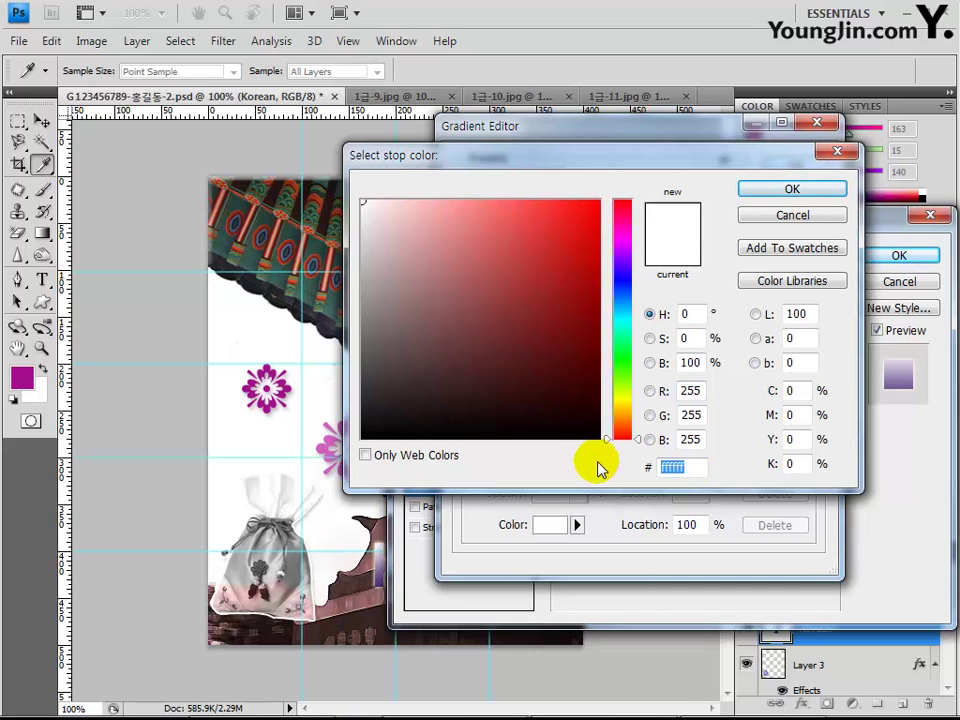
pyautogui.write('cca')
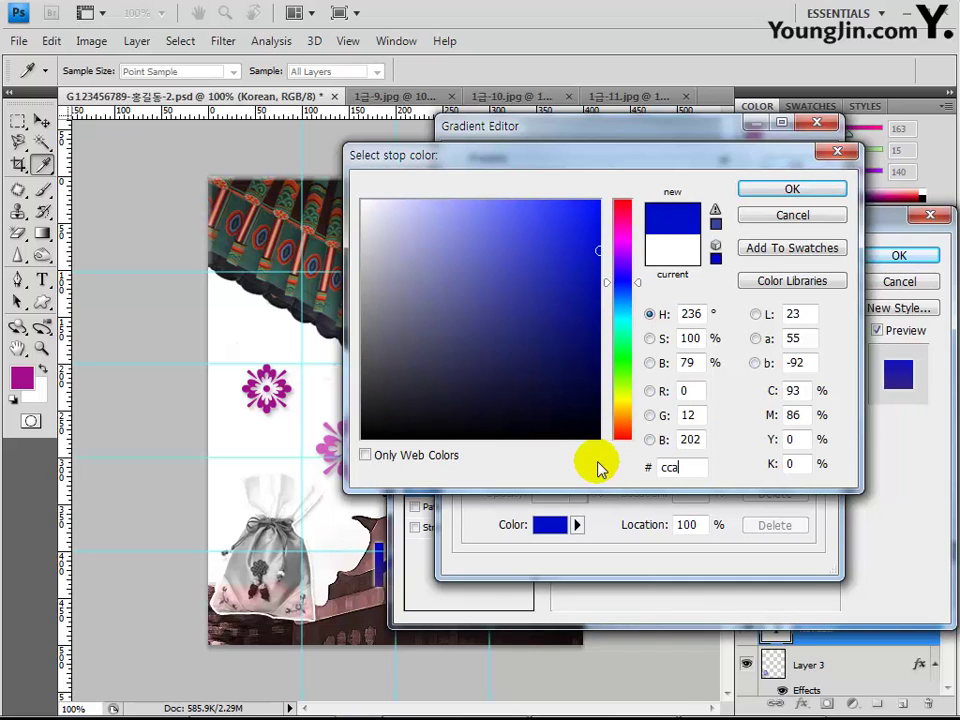
pyautogui.write('9fe')
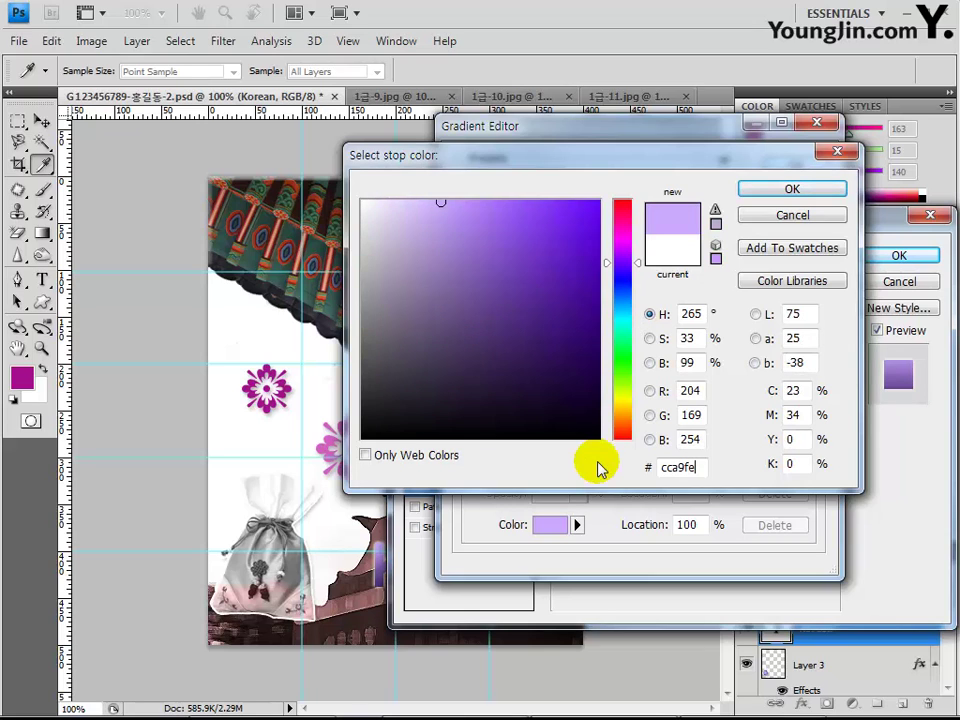
pyautogui.press('Return')
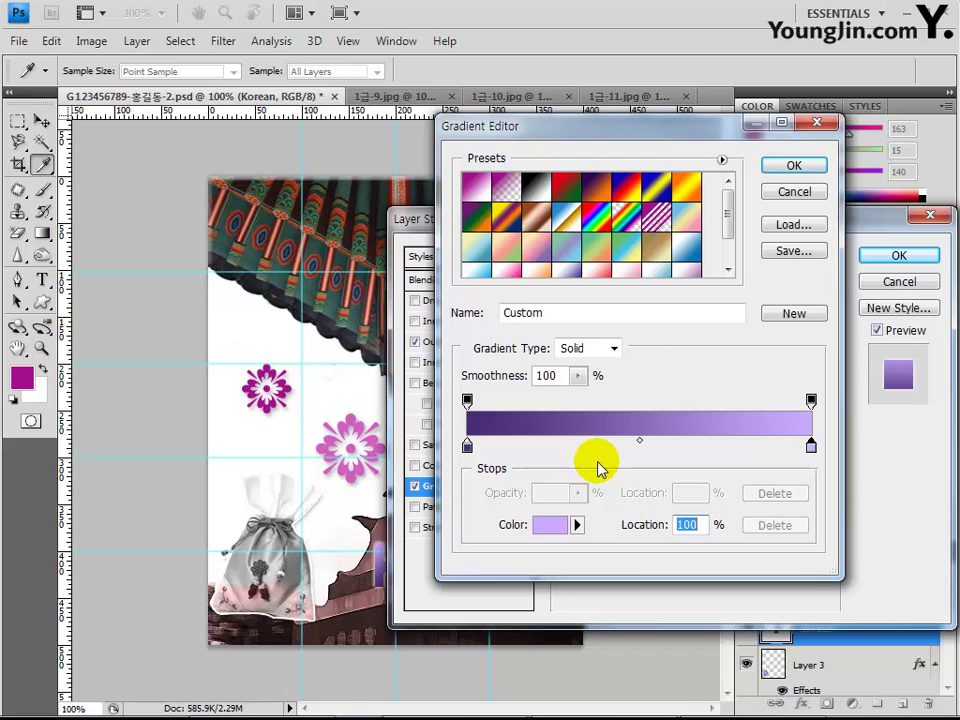
pyautogui.press('Return')
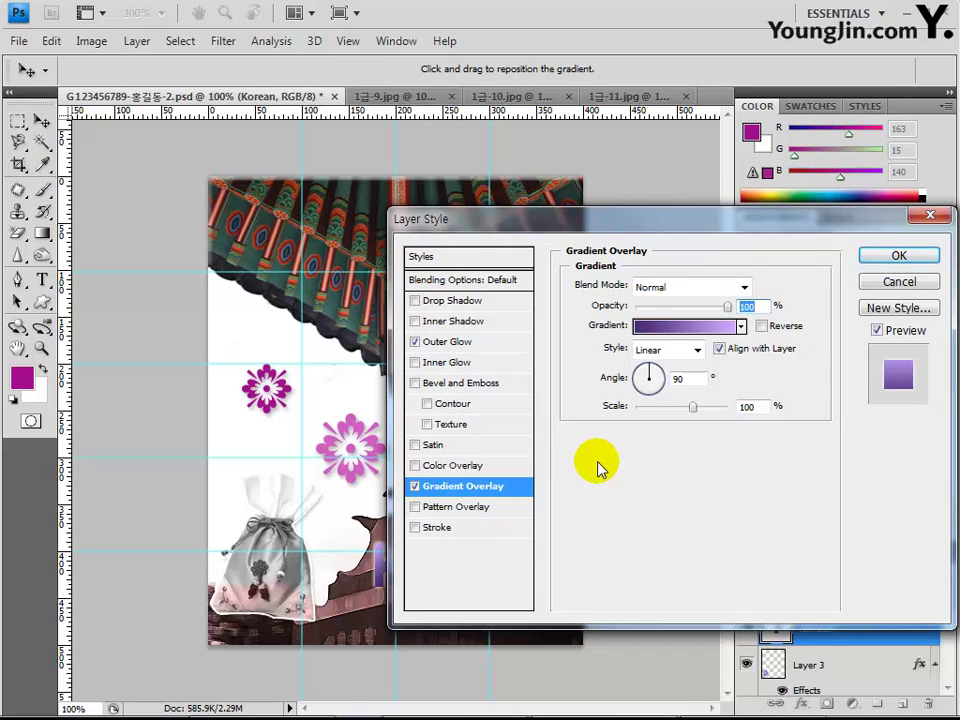
pyautogui.press('Return')
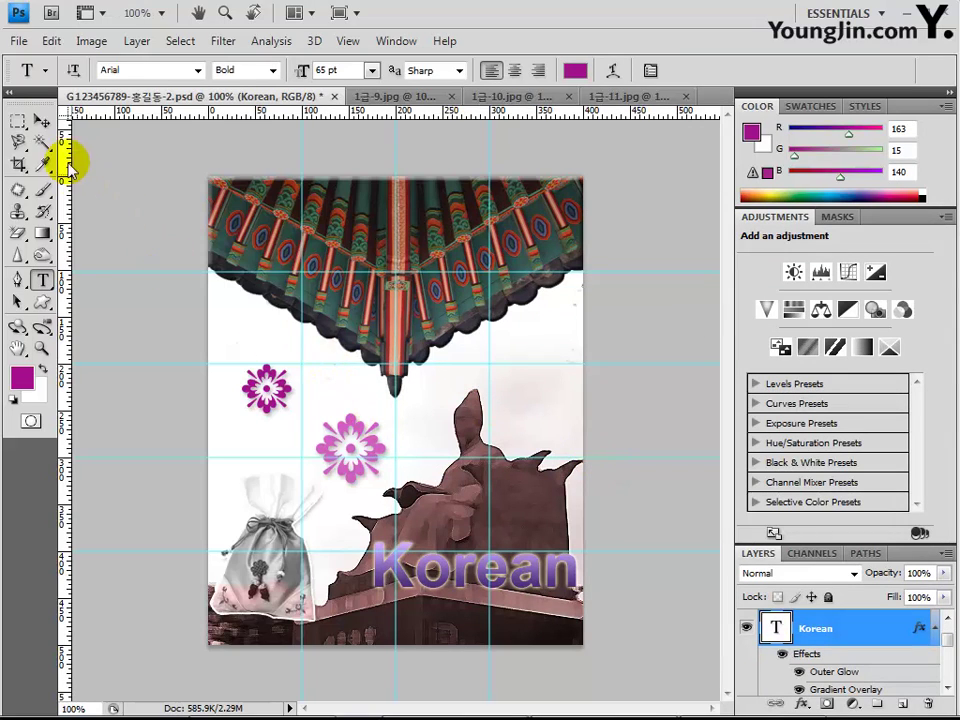
# Step: Nudge the "Korean" text about 24 px to the left, keeping its vertical position
pyautogui.click(42, 122)
pyautogui.click(214, 264)
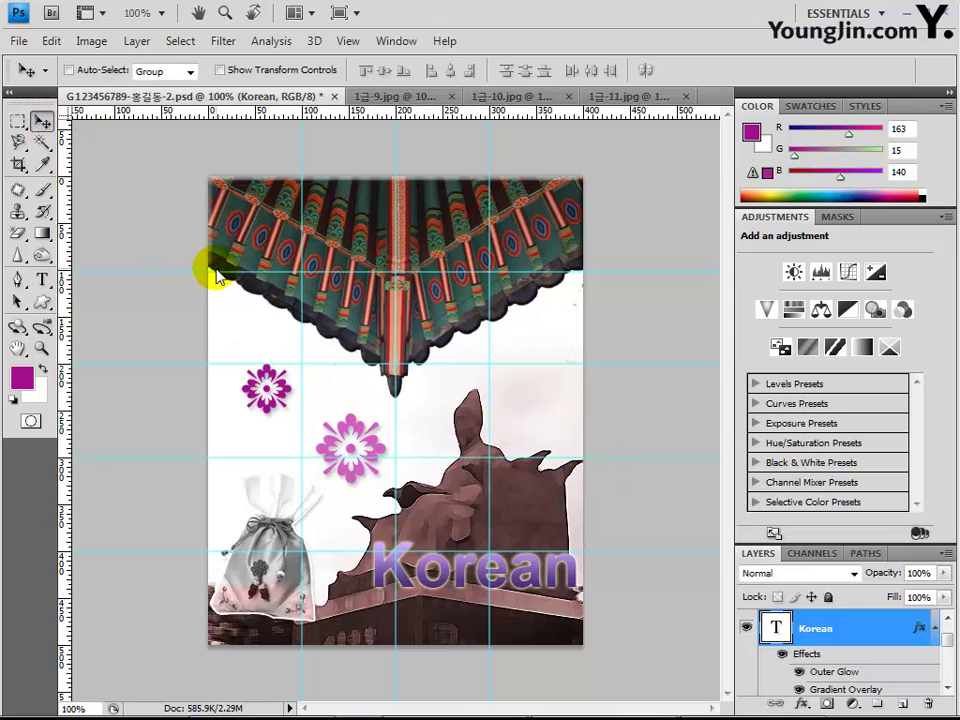
pyautogui.hotkey('shift', 'Left')
pyautogui.hotkey('shift', 'Left')
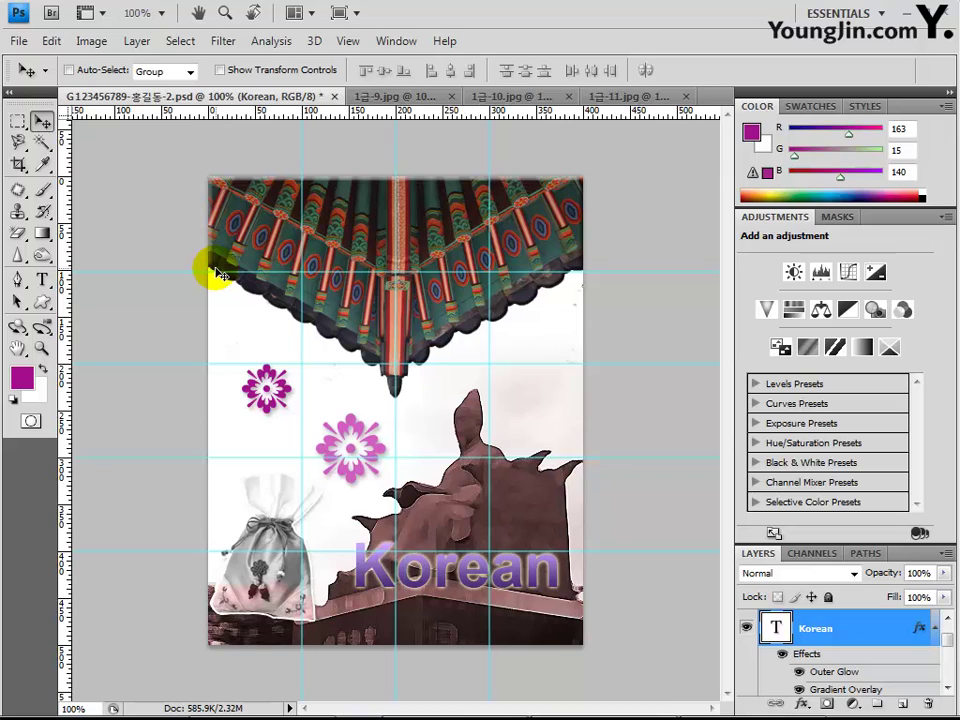
pyautogui.press('Left')
pyautogui.press('Left')
pyautogui.press('Left')
pyautogui.press('Left')
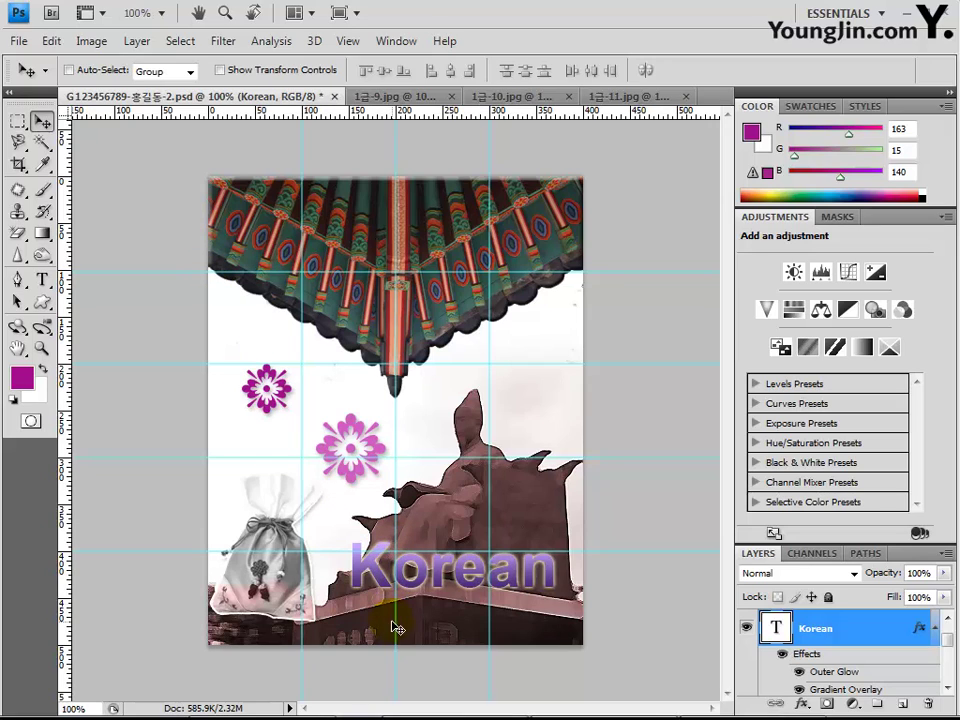
# Step: Add the text "Culture" just below "Korean" and set its font size to 48 pt
pyautogui.click(40, 279)
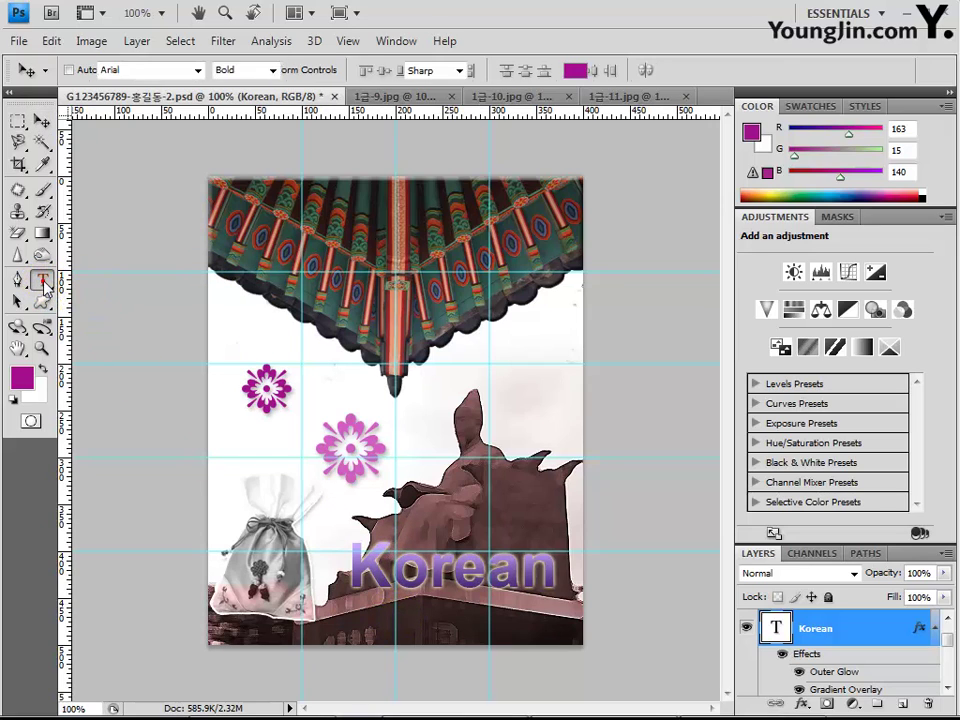
pyautogui.click(396, 622)
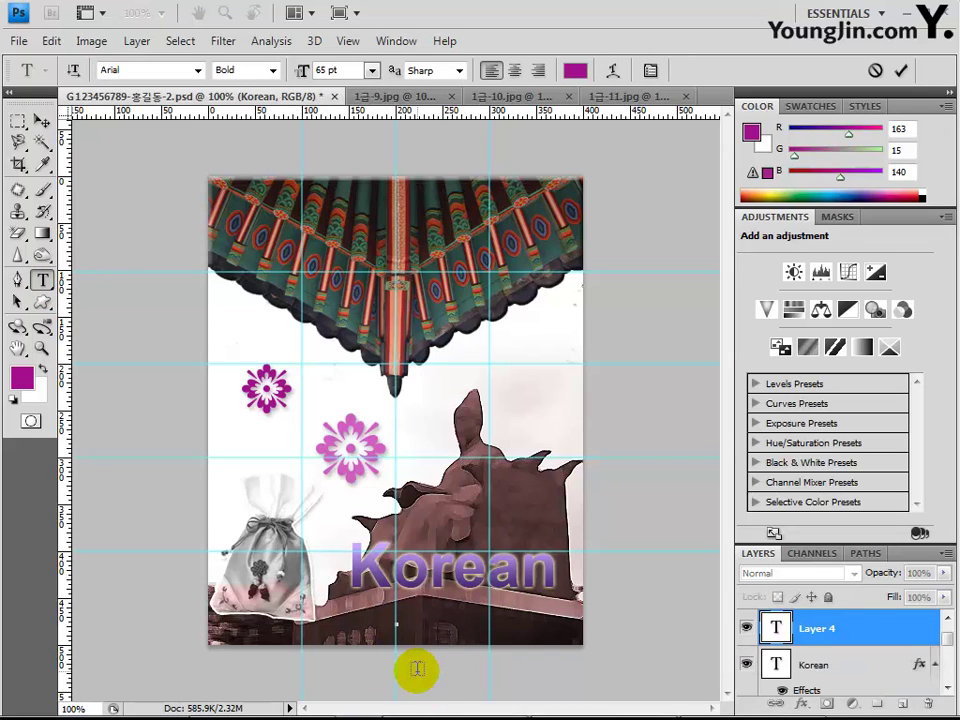
pyautogui.write('Cul')
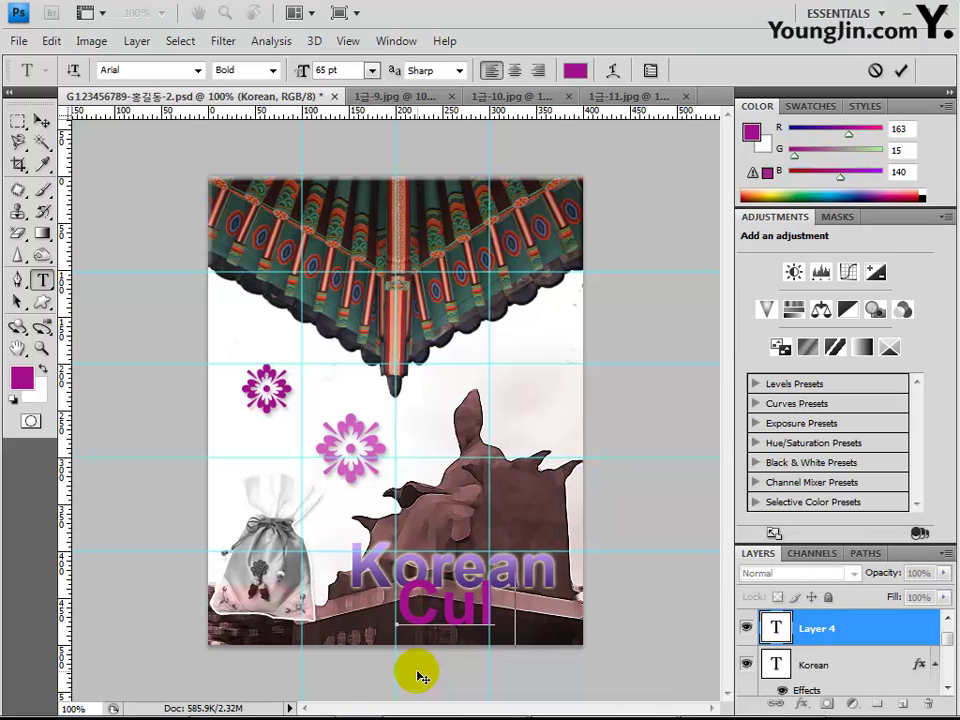
pyautogui.write('ture')
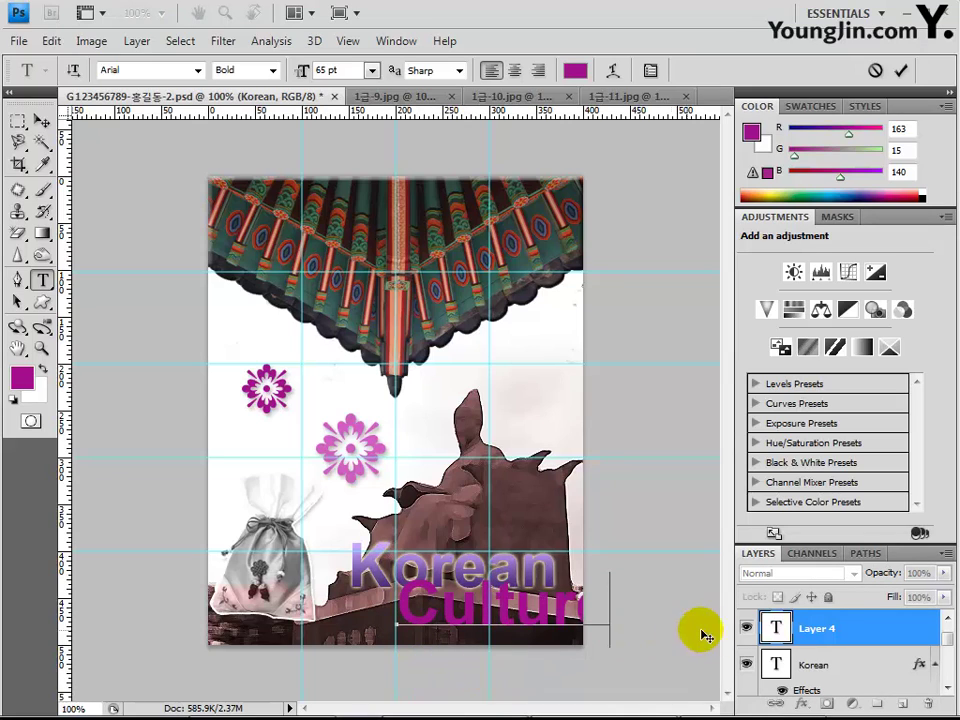
pyautogui.click(820, 628)
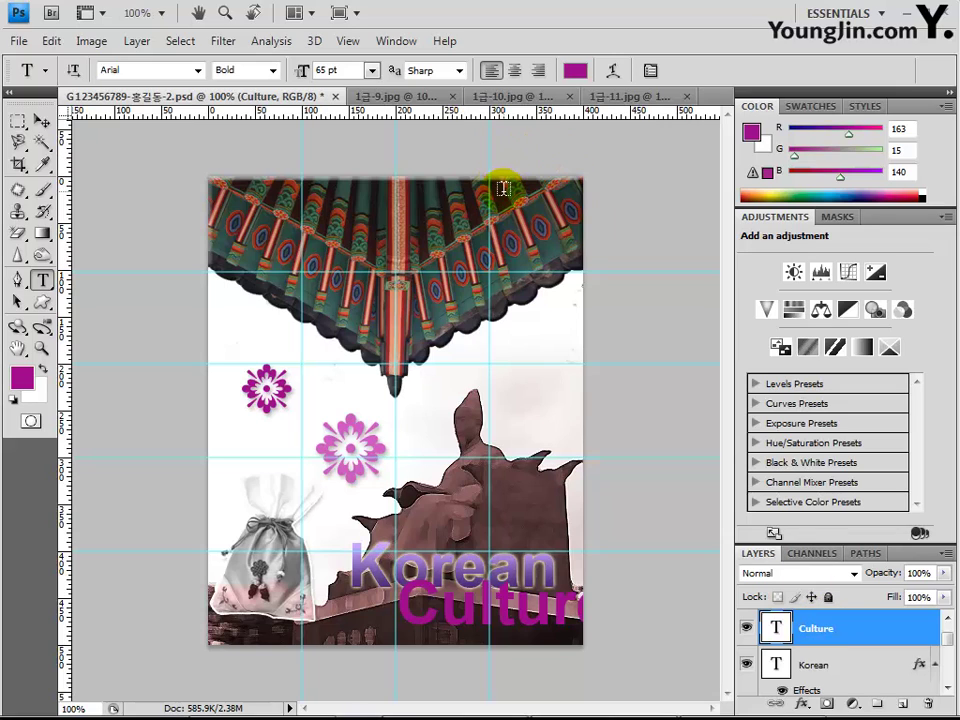
pyautogui.click(371, 70)
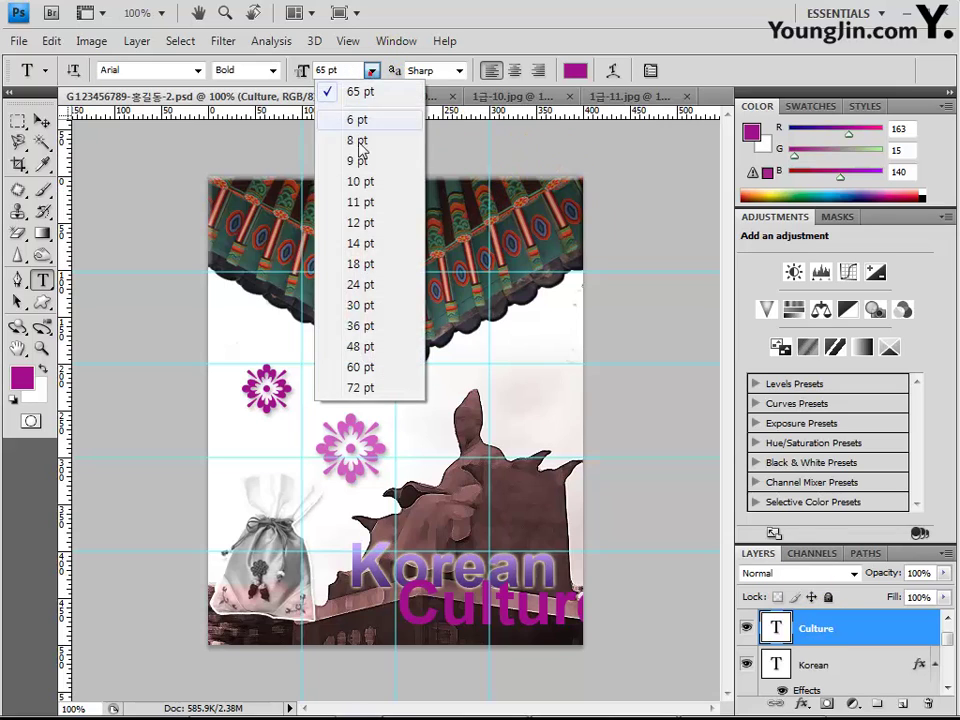
pyautogui.click(360, 346)
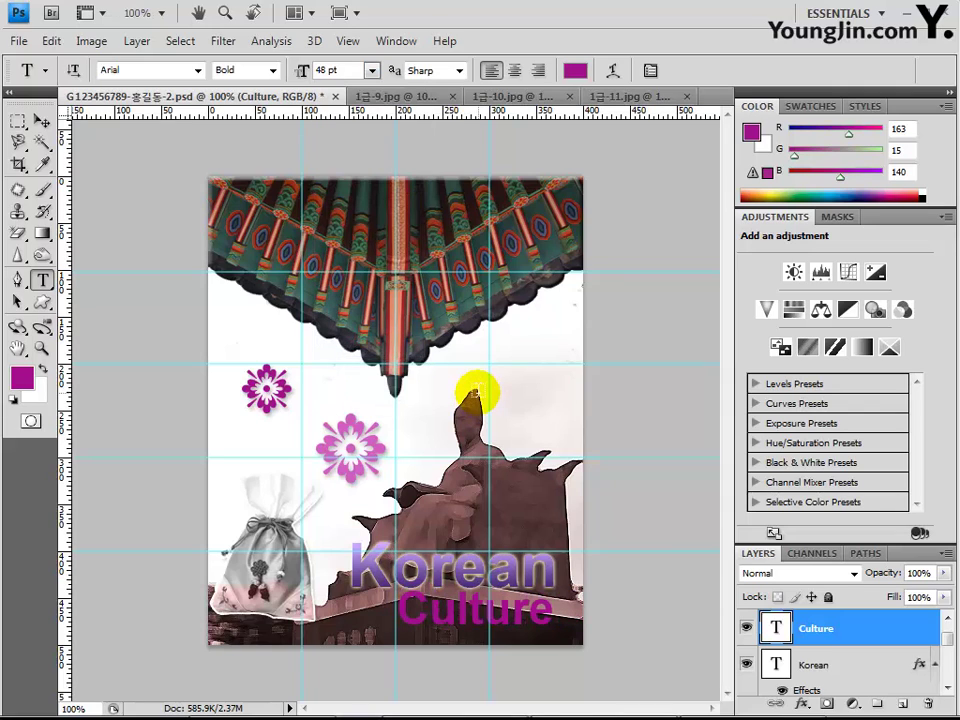
# Step: Change the color of the "Culture" text to #c6afdd
pyautogui.click(574, 70)
pyautogui.click(686, 467)
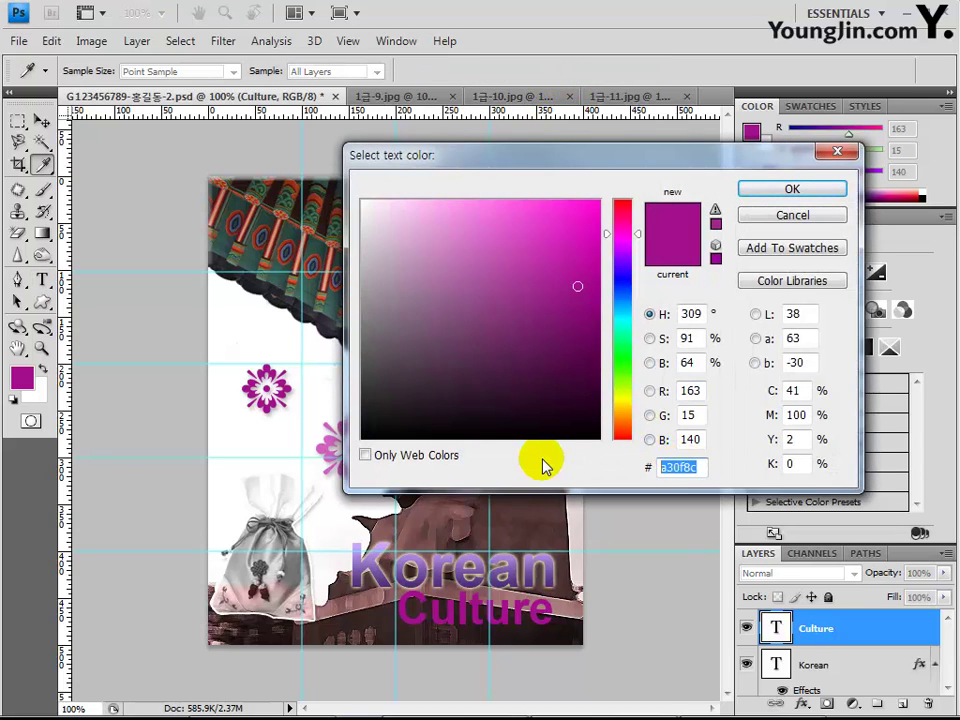
pyautogui.write('c6')
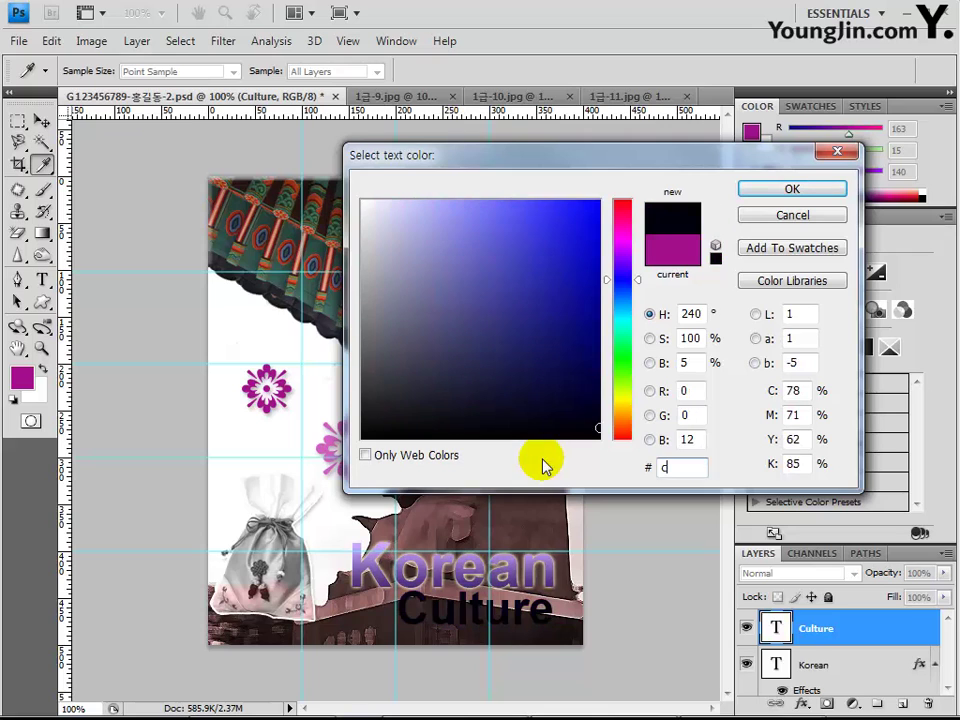
pyautogui.write('afdd')
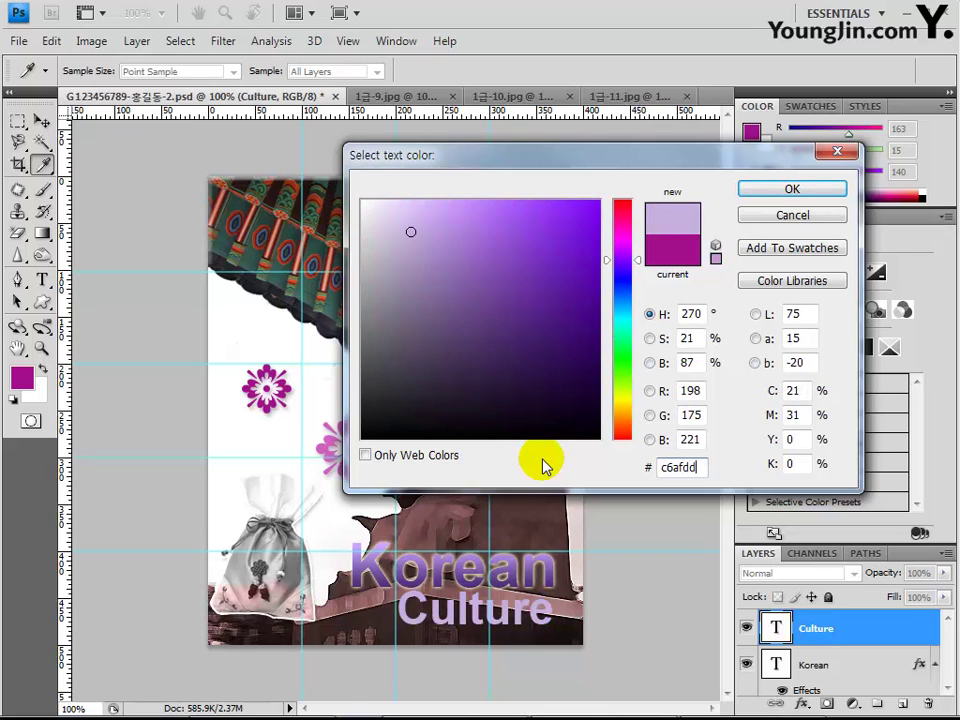
pyautogui.press('Return')
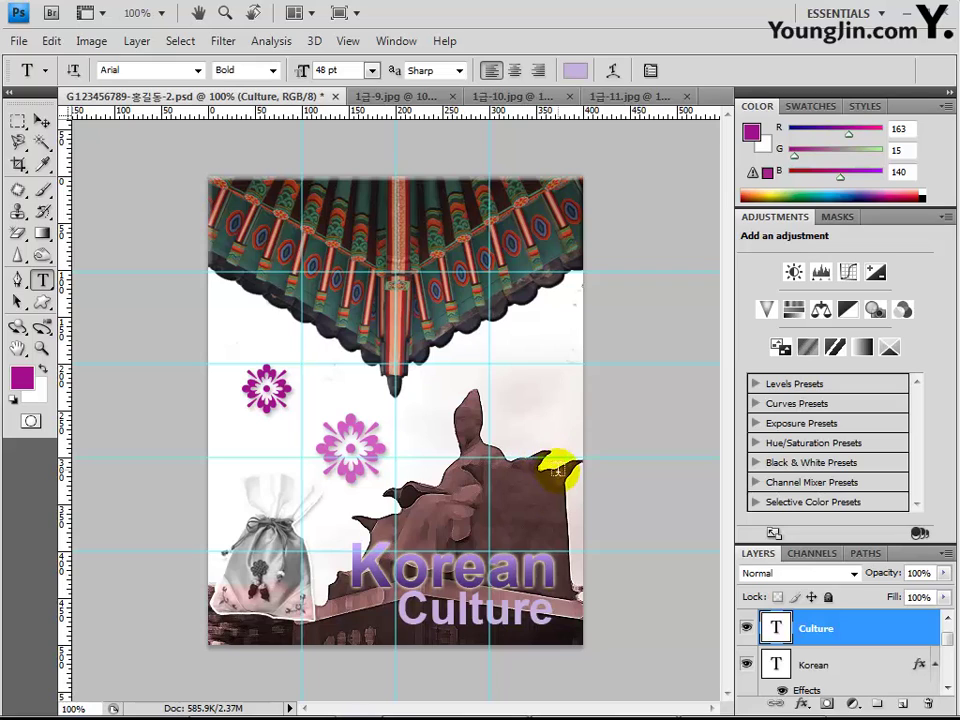
# Step: Shift the "Culture" text a few pixels to the right and down beneath "Korean"
pyautogui.click(41, 121)
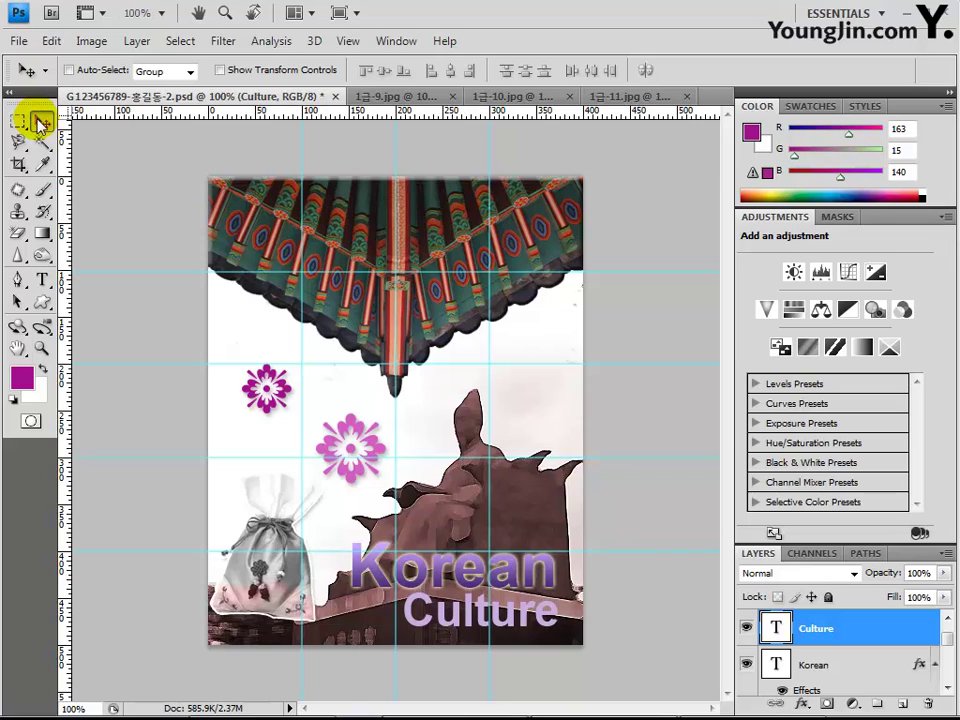
pyautogui.press('Down')
pyautogui.press('Down')
pyautogui.press('Down')
pyautogui.press('Down')
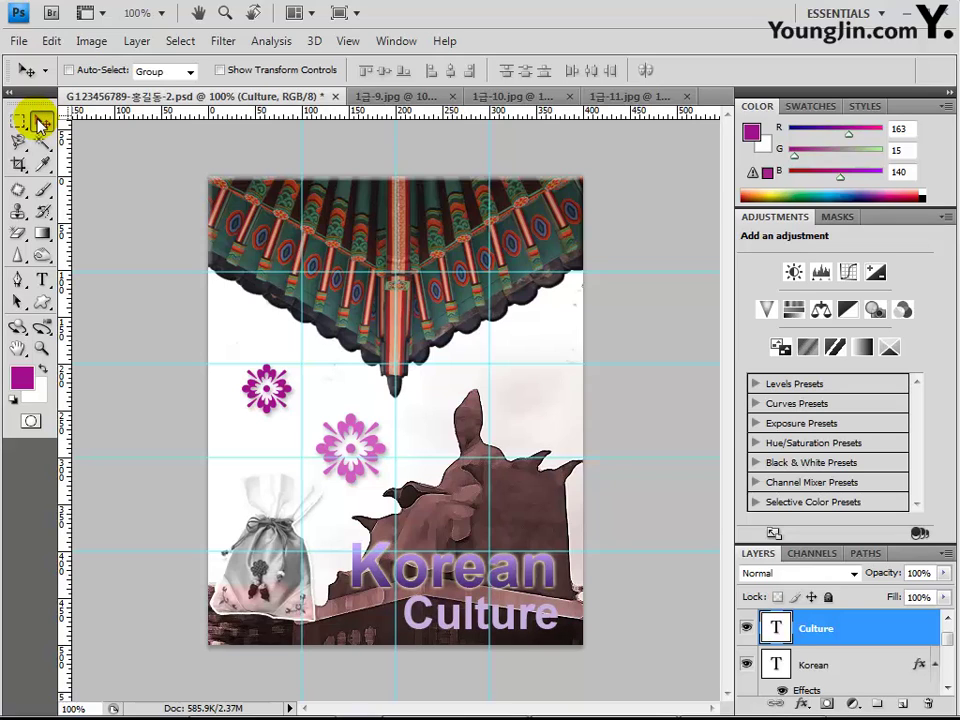
# Step: Save the PSD with maximized compatibility and clear all guides from the composition
pyautogui.hotkey('ctrl', 's')
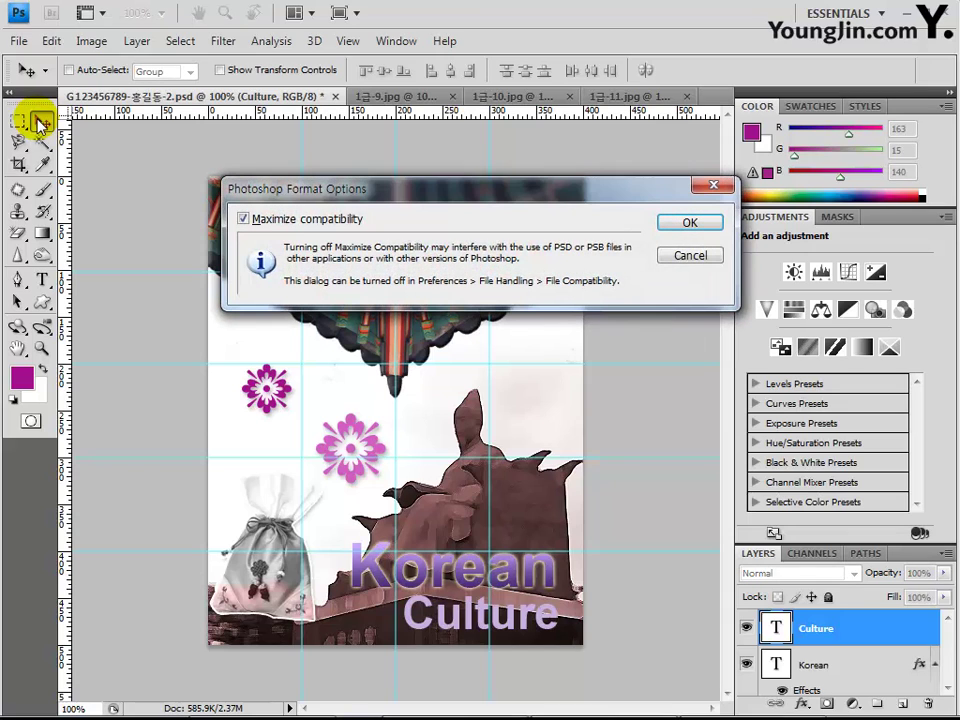
pyautogui.press('Return')
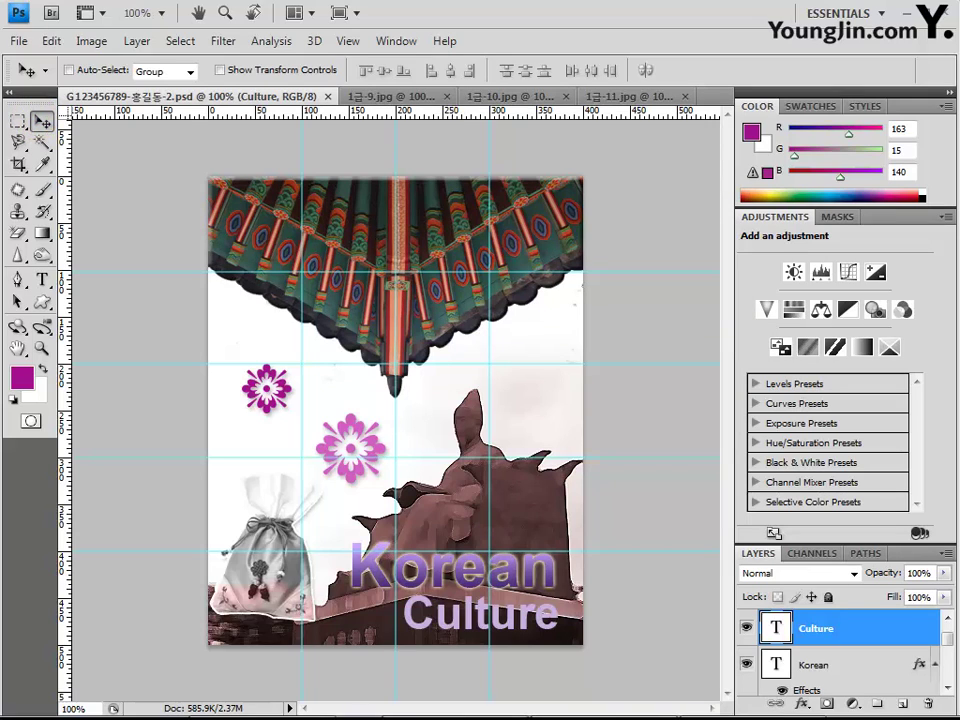
pyautogui.click(349, 41)
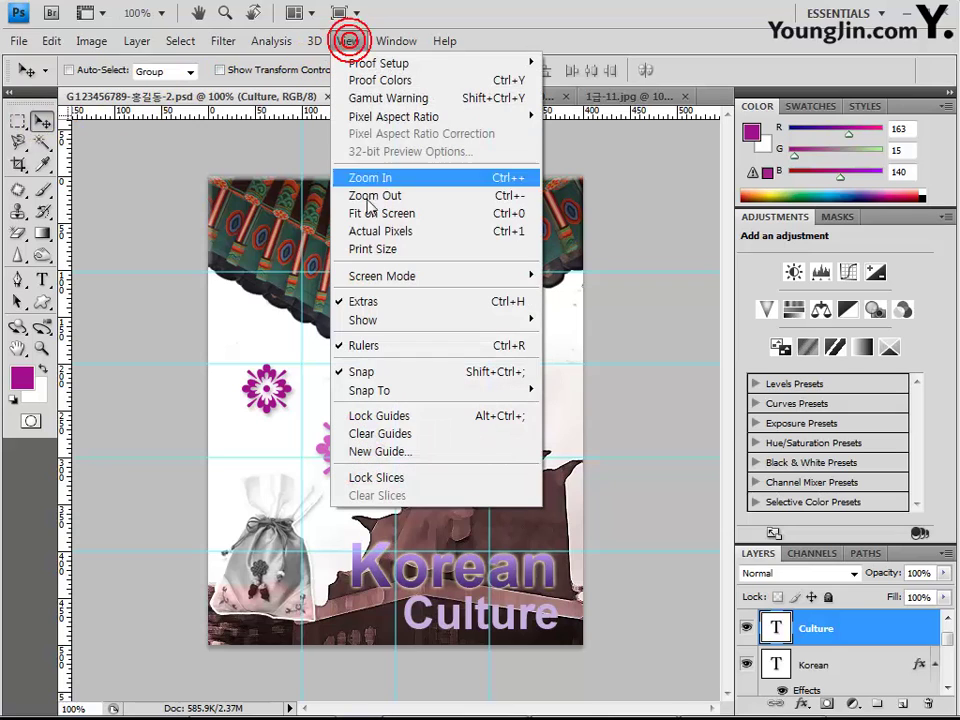
pyautogui.click(390, 434)
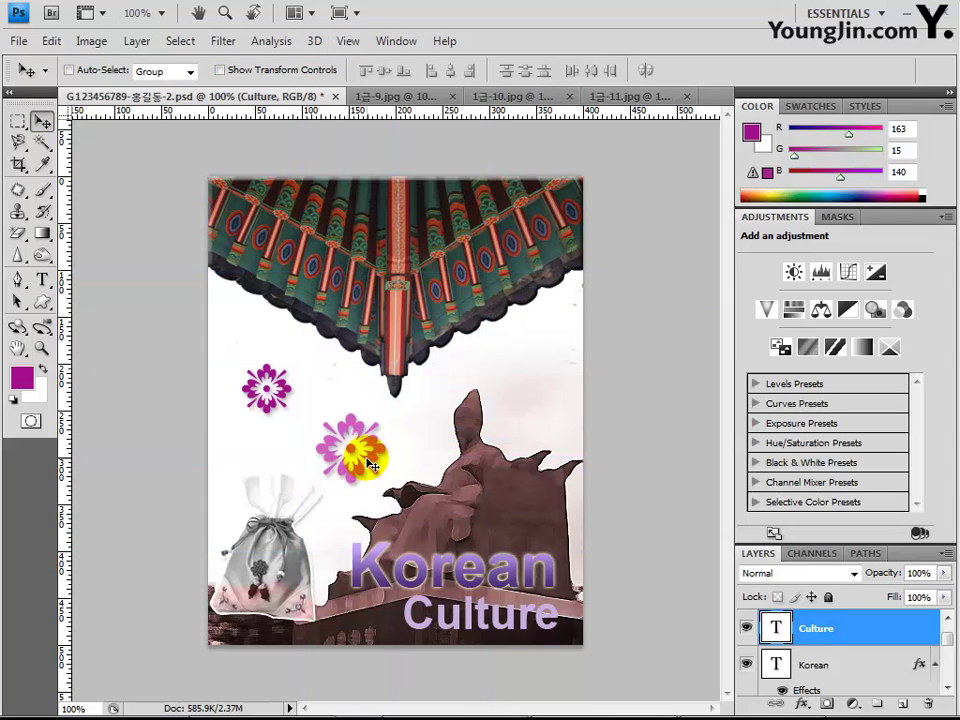
# Step: Save a JPEG copy of the composition in folder 1 under the proposed file name, with quality 8
pyautogui.click(17, 42)
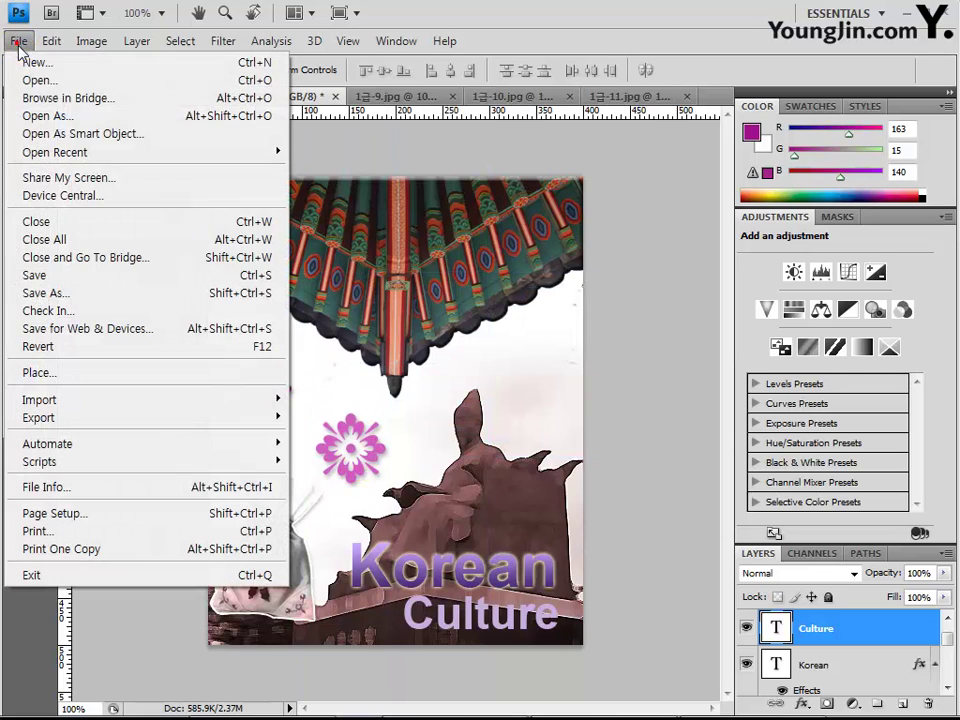
pyautogui.click(88, 293)
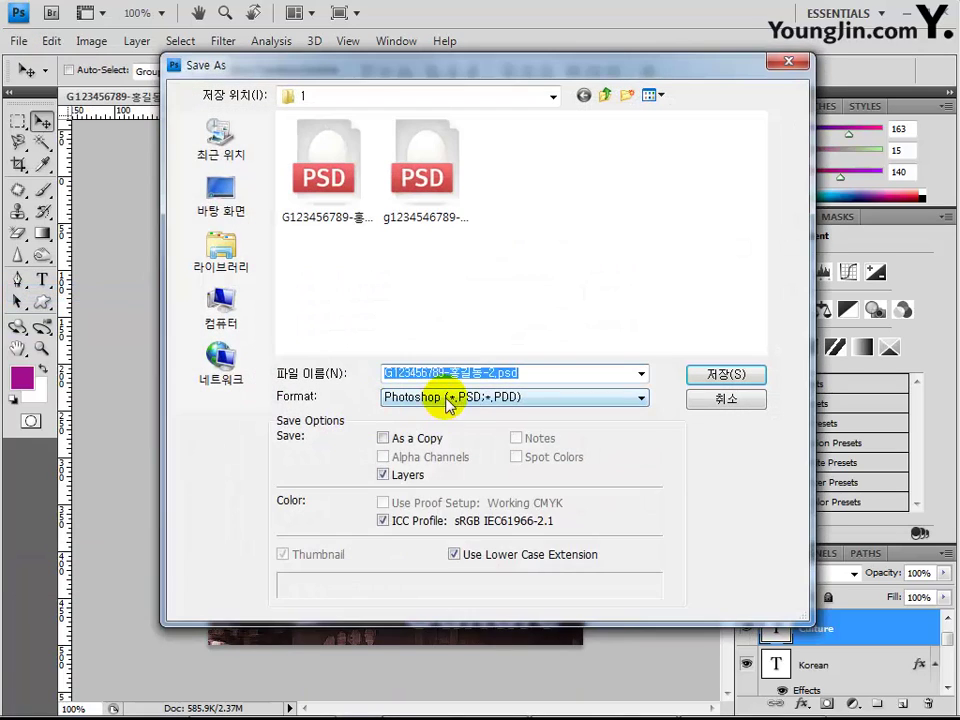
pyautogui.click(447, 397)
pyautogui.click(527, 516)
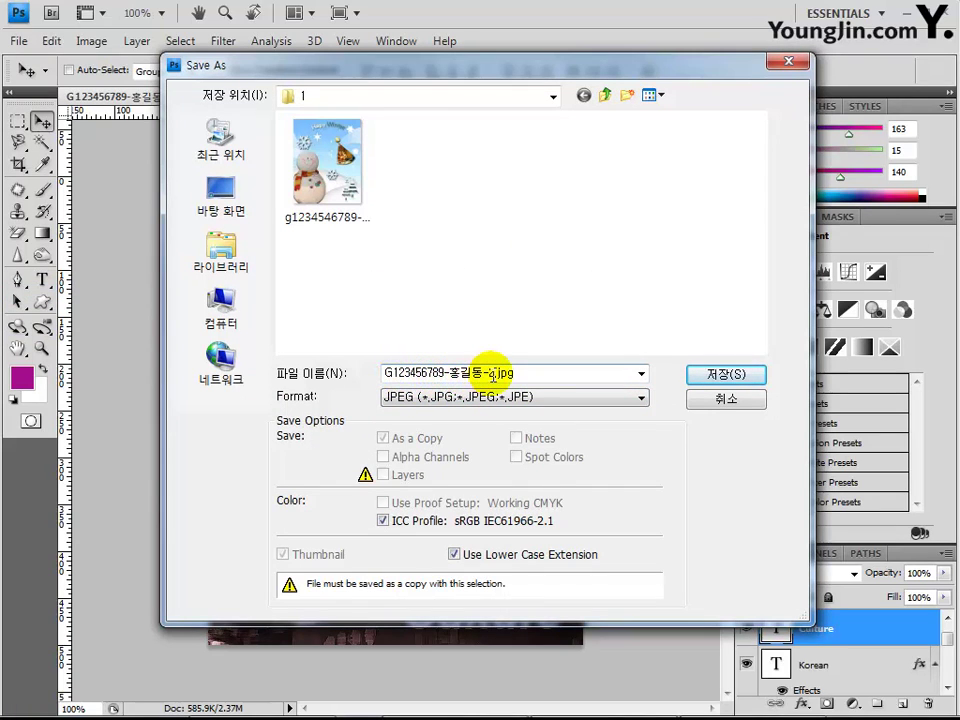
pyautogui.click(700, 374)
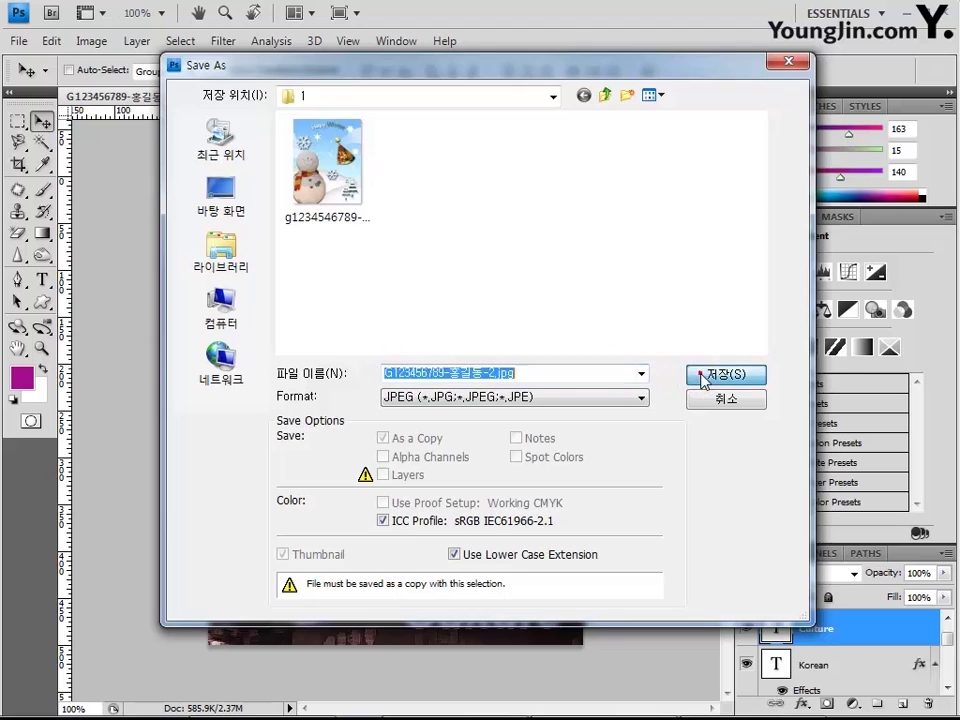
pyautogui.write('8')
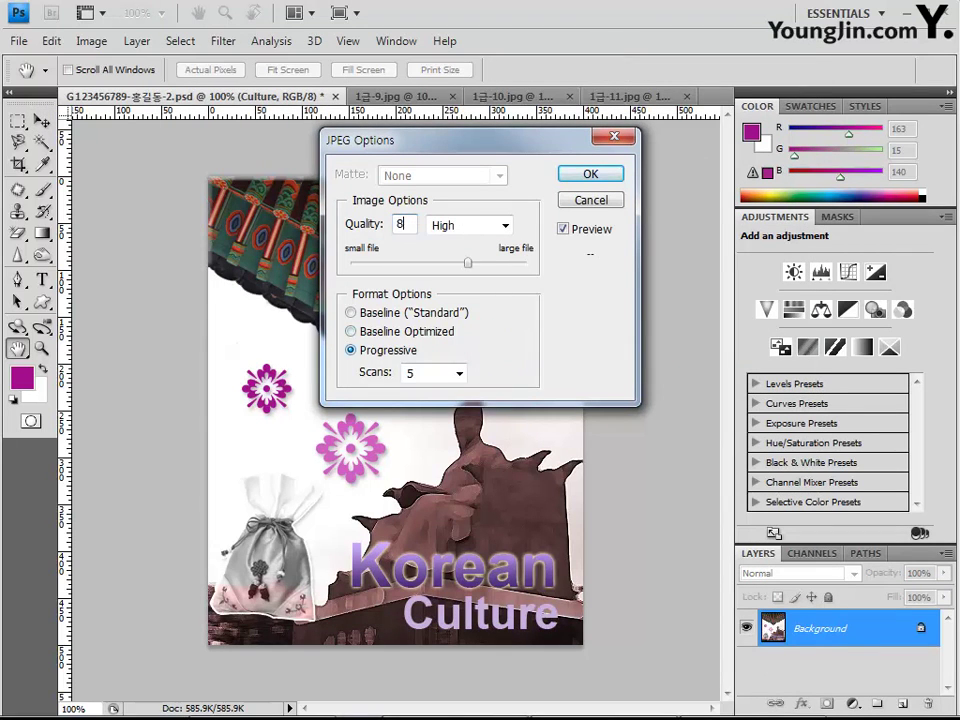
pyautogui.press('Return')
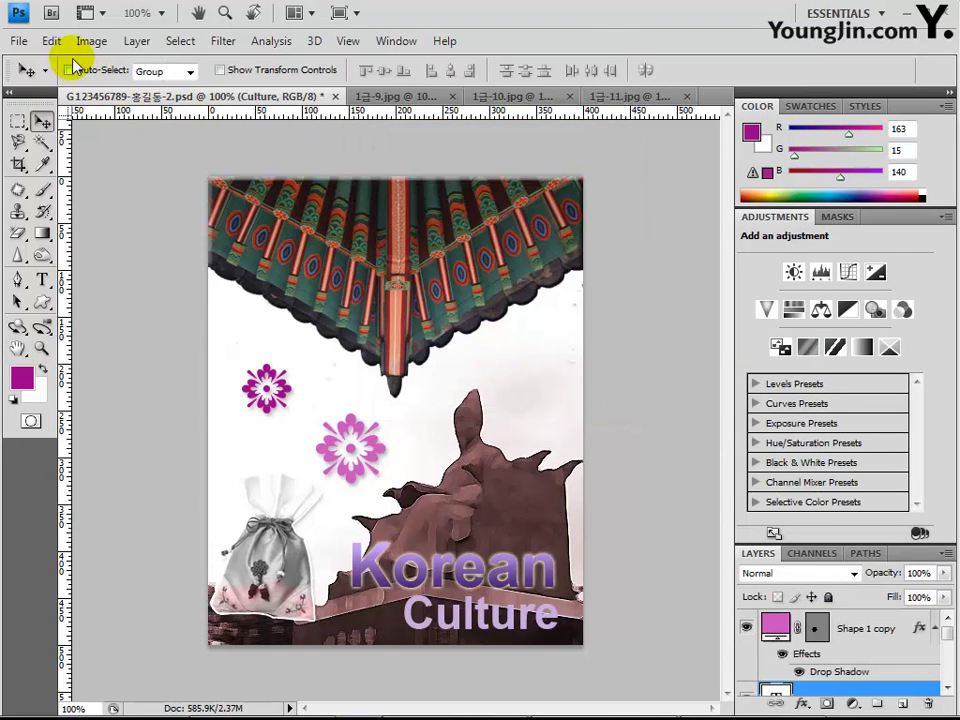
# Step: Resize the image to 40 × 50 pixels with proportions constrained
pyautogui.click(91, 44)
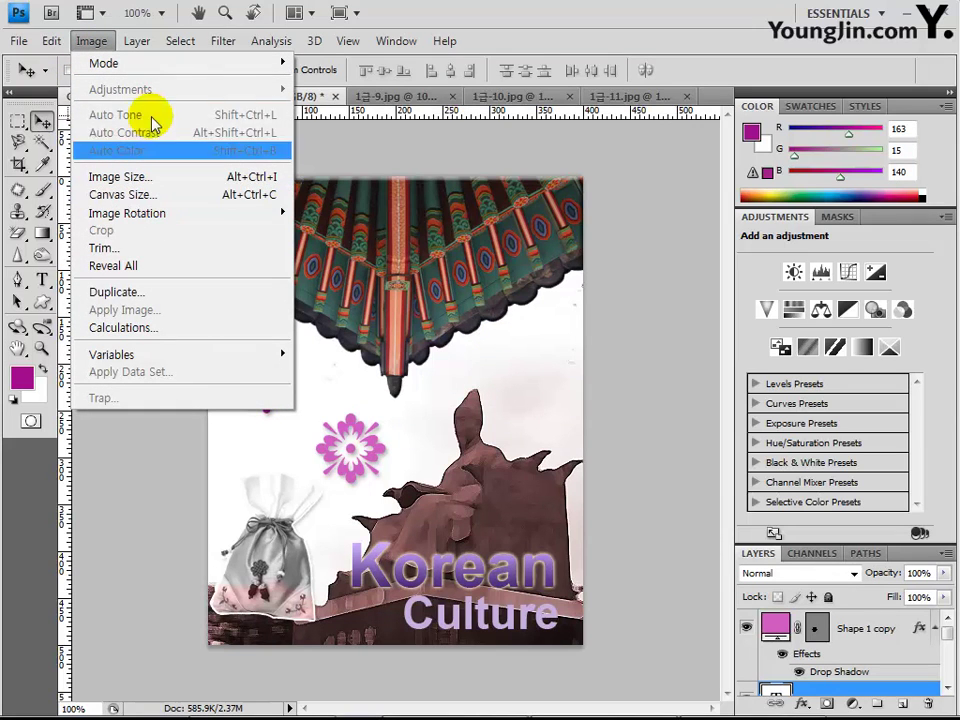
pyautogui.click(167, 179)
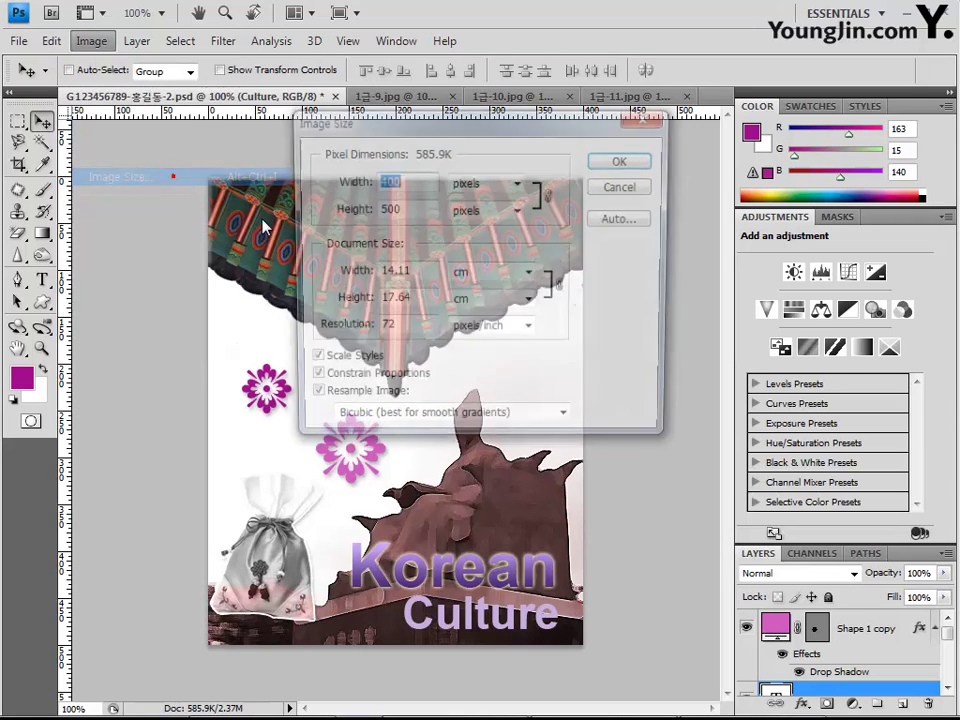
pyautogui.write('40')
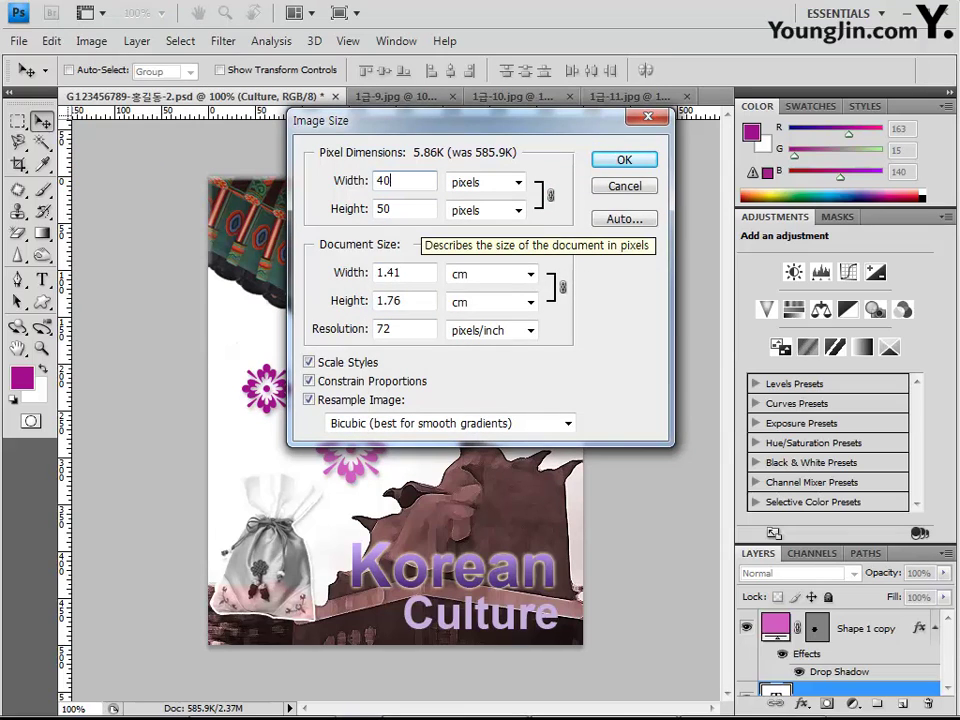
pyautogui.press('Return')
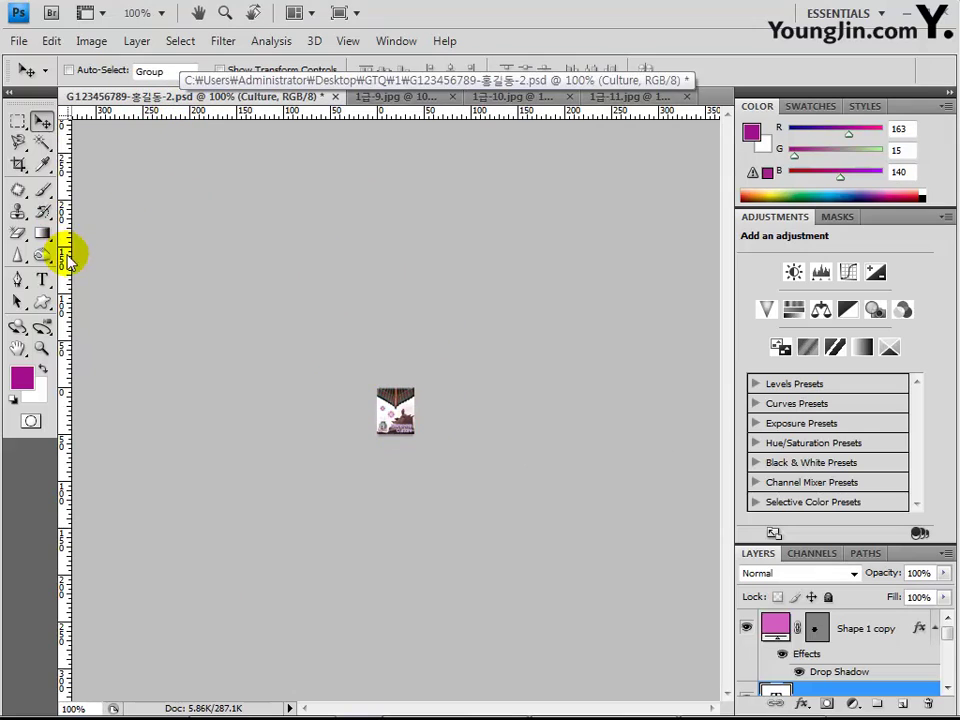
# Step: Save the reduced document in Photoshop format under the same file name, replacing the existing PSD in folder 1
pyautogui.click(19, 42)
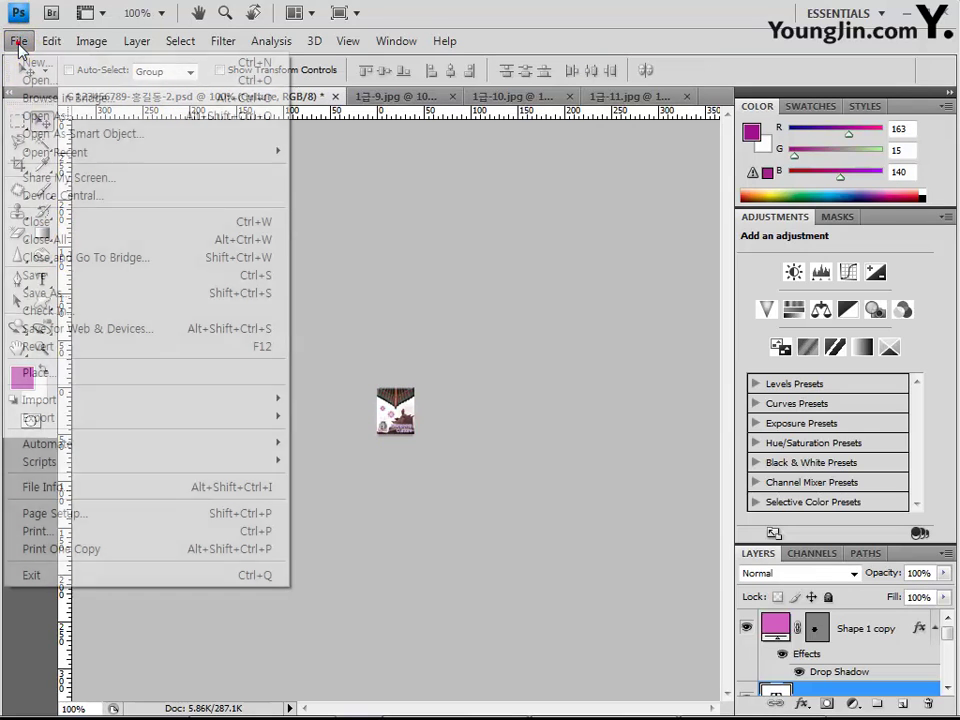
pyautogui.click(54, 297)
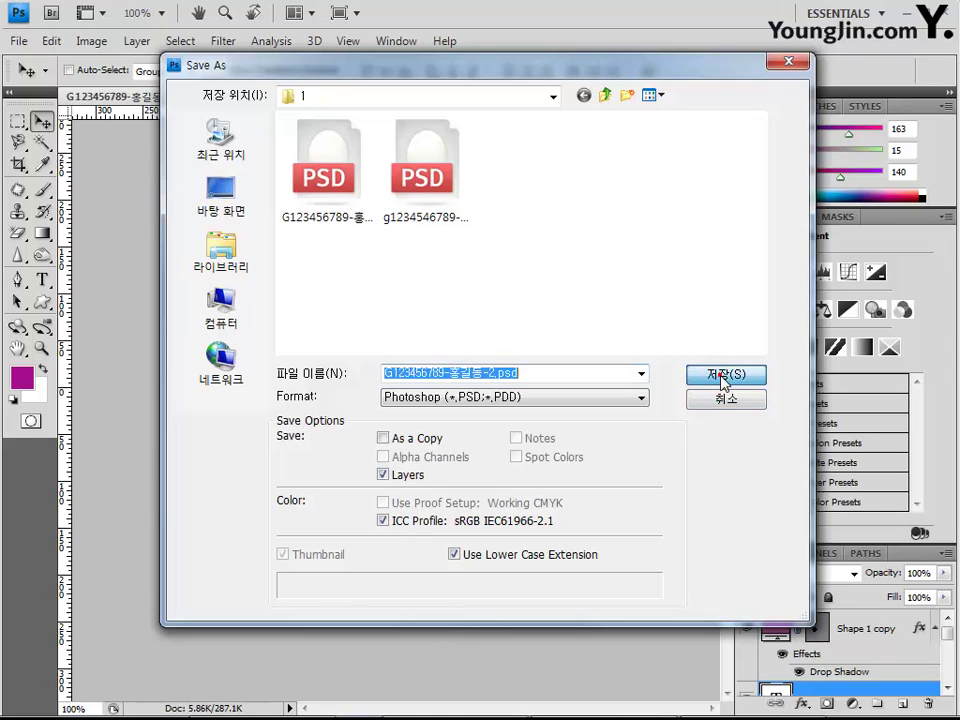
pyautogui.click(722, 379)
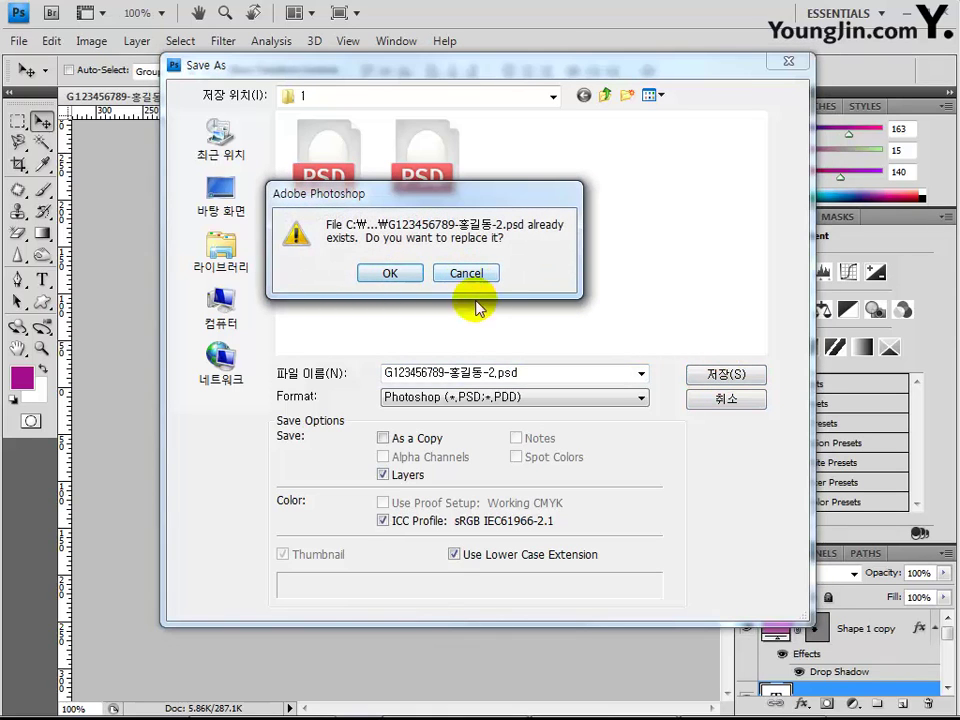
pyautogui.press('Return')
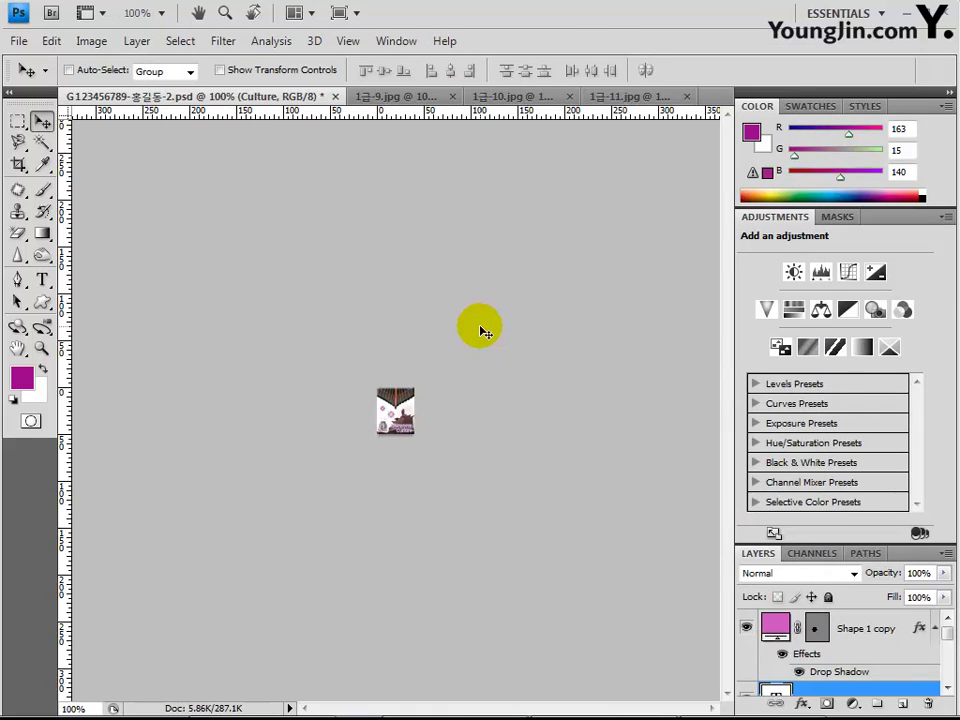